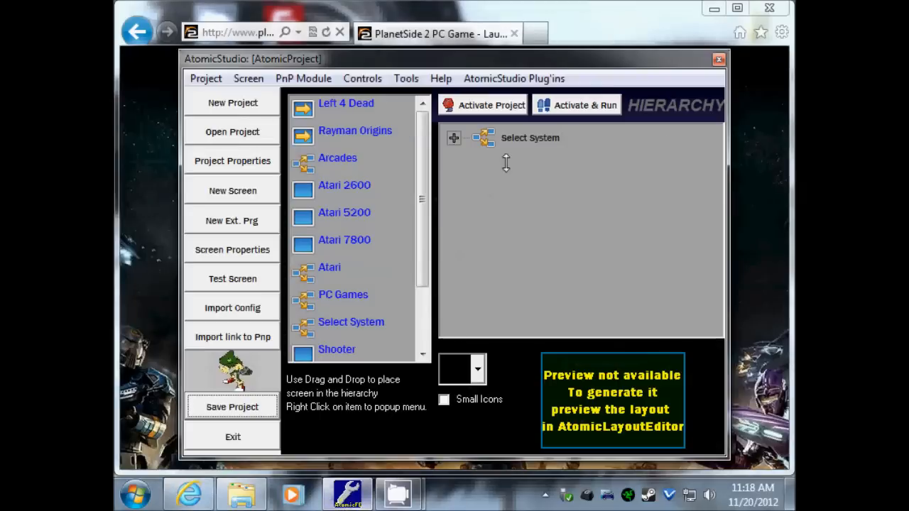
# - Expand Select System and Arcades, then review and confirm All Games' properties (MAME, ZIP roms, PNG snaps)
pyautogui.click(453, 137)
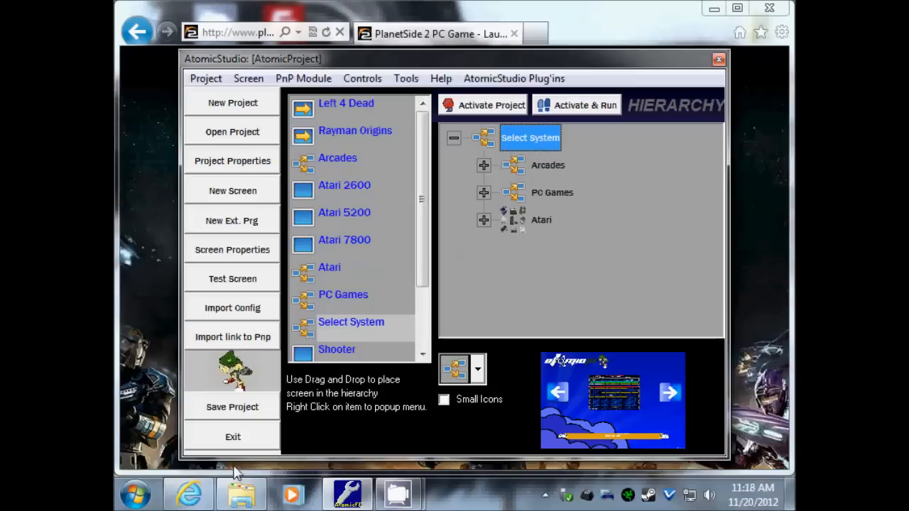
pyautogui.click(483, 164)
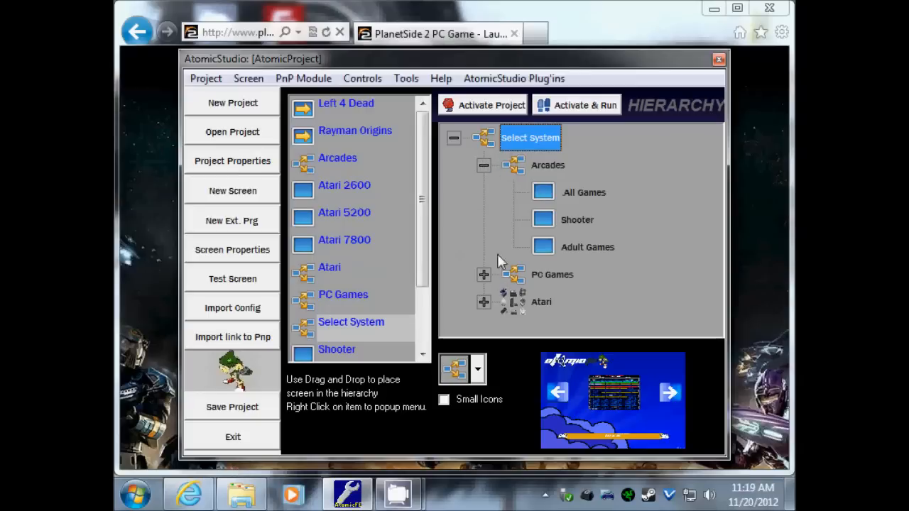
pyautogui.click(544, 167)
pyautogui.click(573, 193)
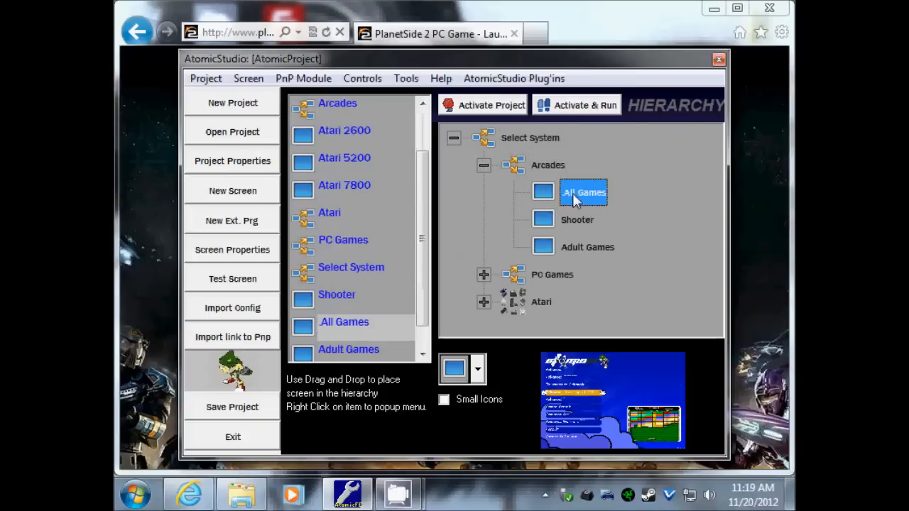
pyautogui.rightClick(578, 199)
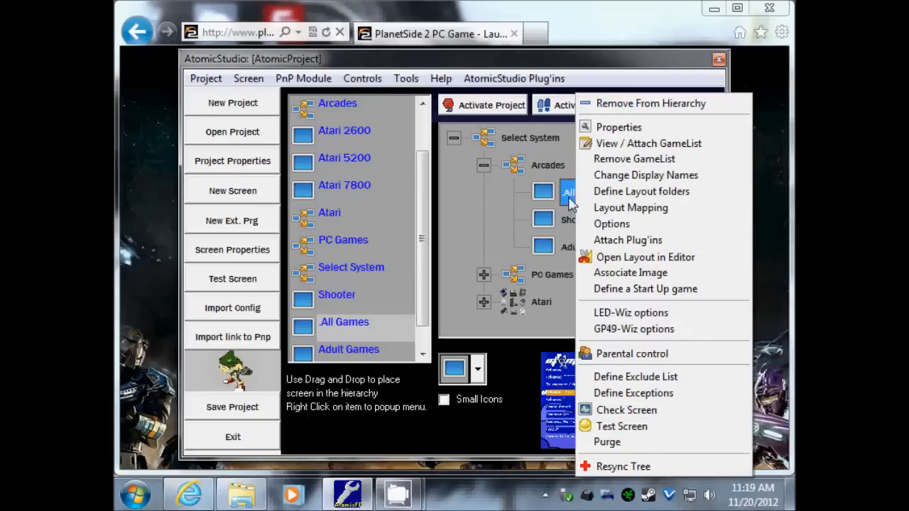
pyautogui.click(619, 128)
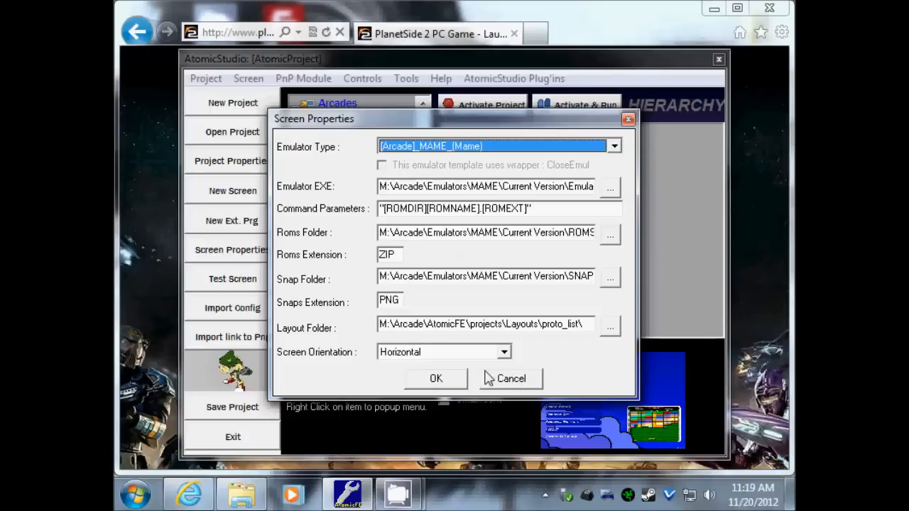
pyautogui.click(436, 380)
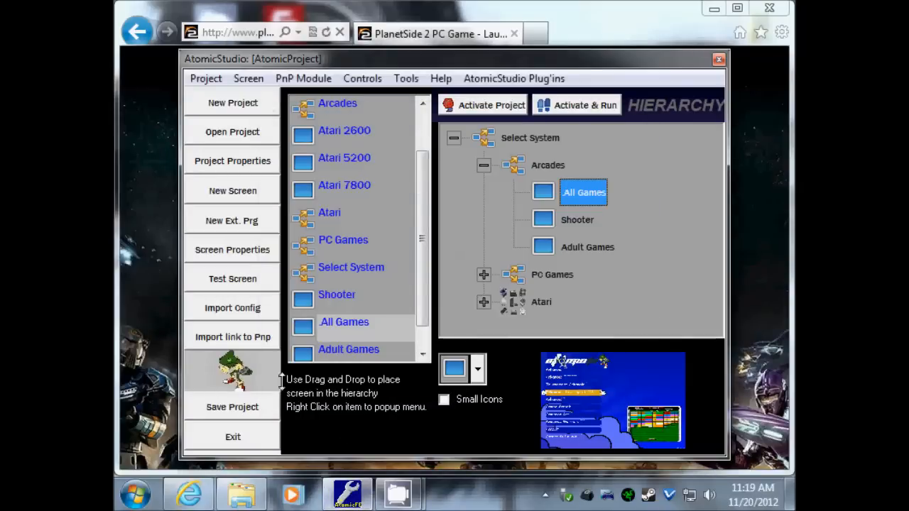
# - Open the Projects > AtomicProject folder in the AtomicFE Explorer window
pyautogui.click(242, 502)
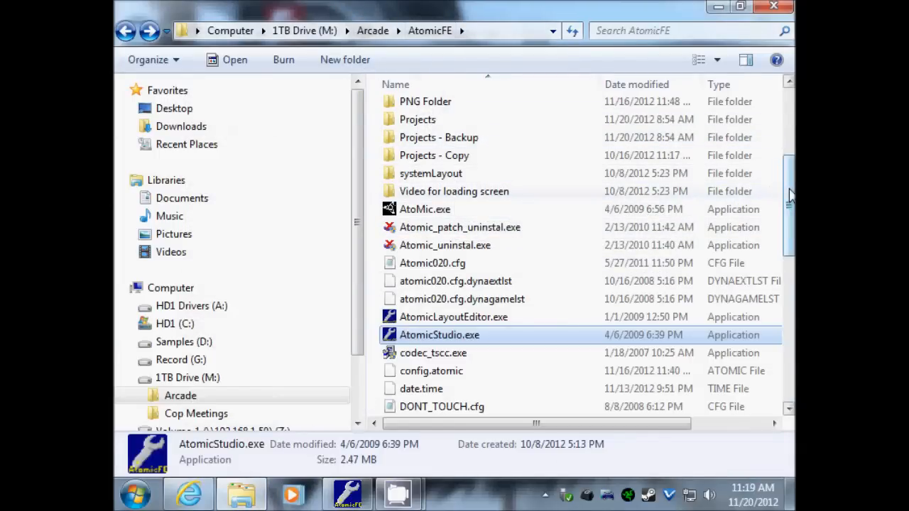
pyautogui.moveTo(790, 195); pyautogui.dragTo(789, 135)
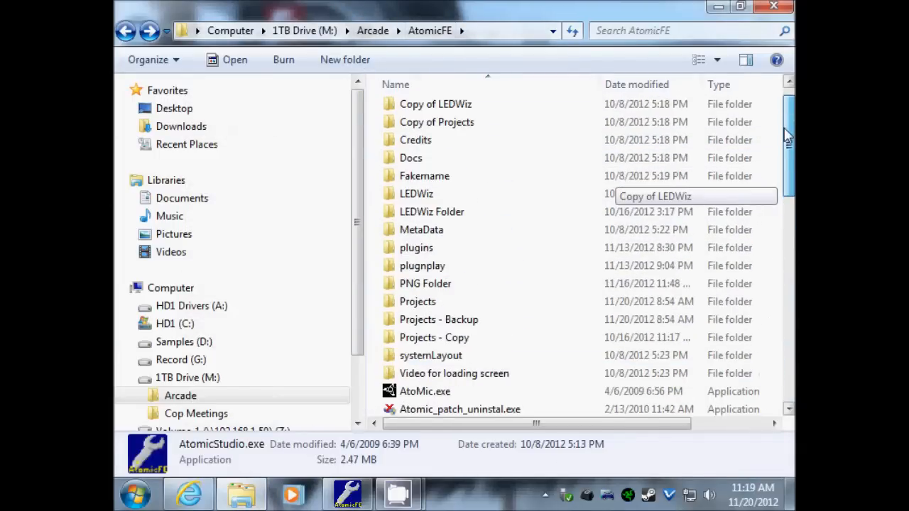
pyautogui.doubleClick(421, 304)
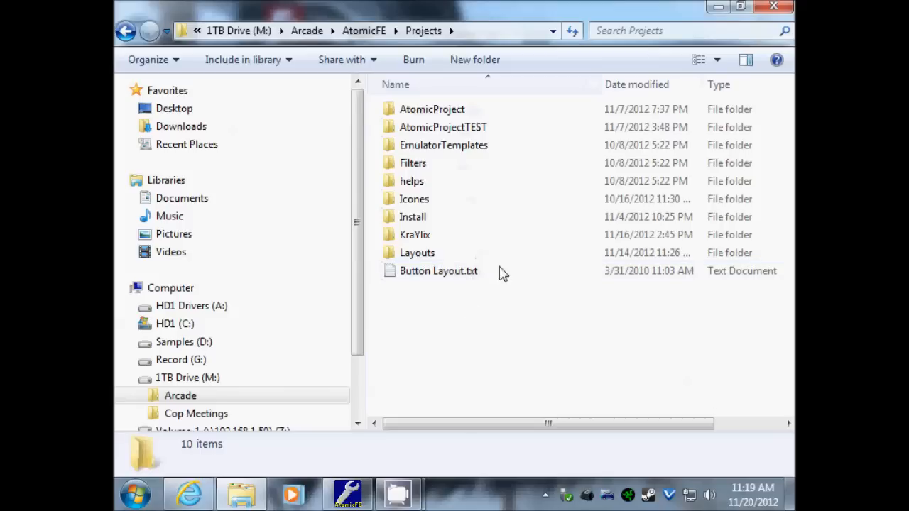
pyautogui.doubleClick(431, 112)
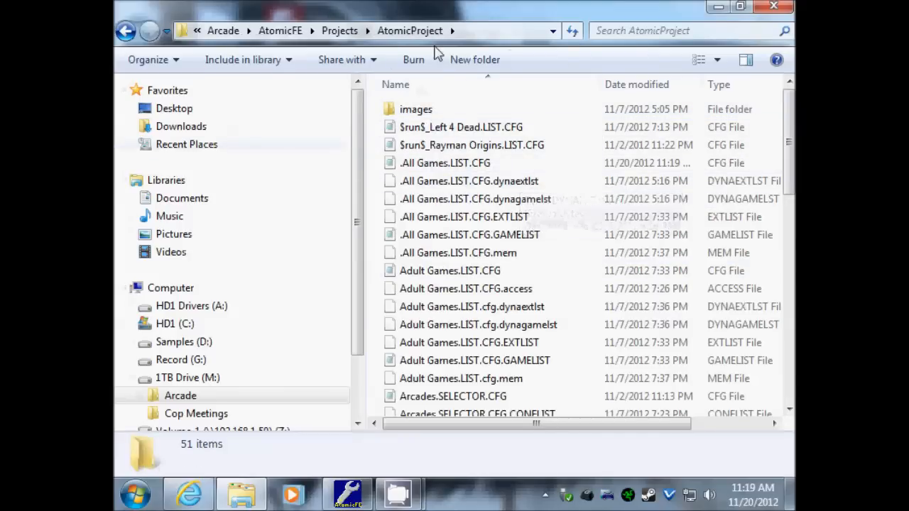
pyautogui.moveTo(789, 140); pyautogui.dragTo(790, 96)
pyautogui.click(347, 495)
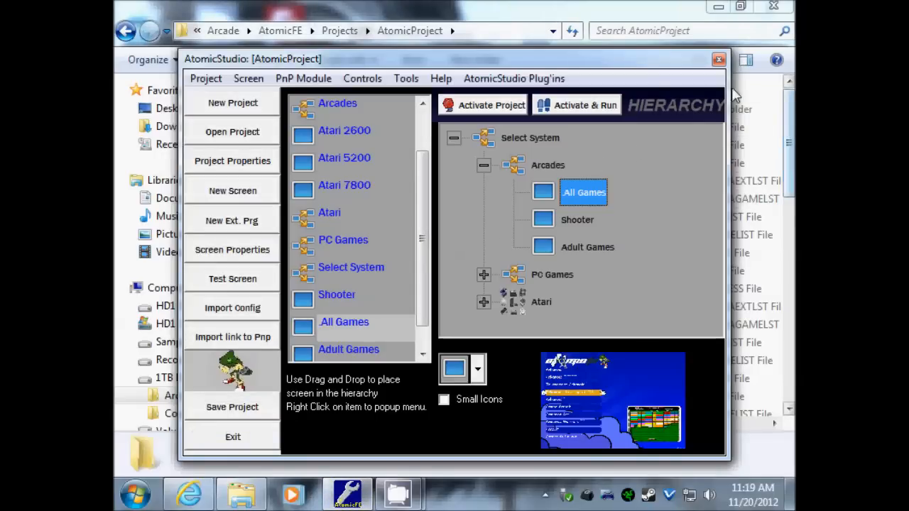
pyautogui.click(792, 116)
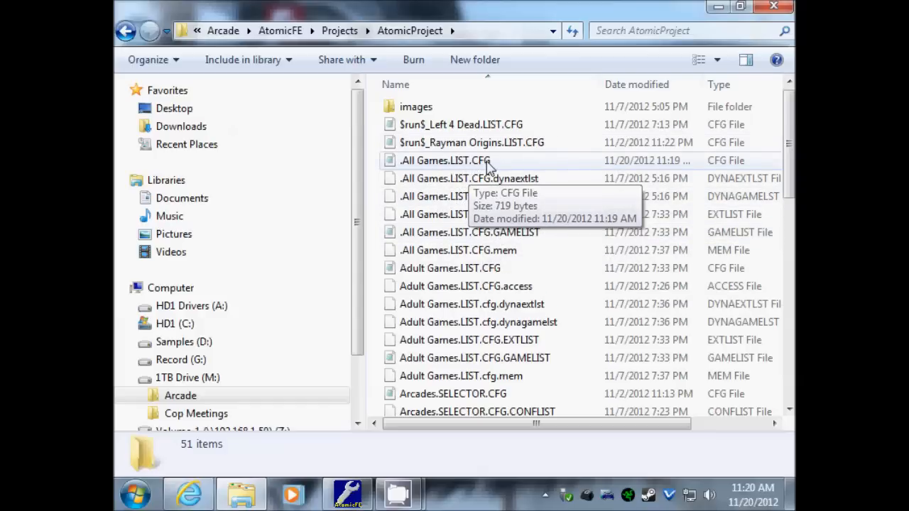
# - Look through the screen list files and open .All Games.LIST.CFG in Notepad
pyautogui.click(435, 270)
pyautogui.scroll(-2, 415, 287)
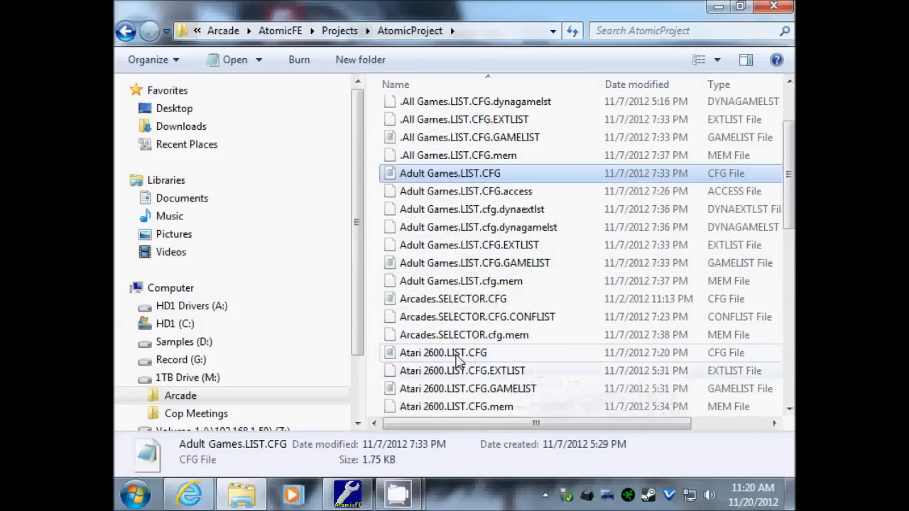
pyautogui.click(496, 355)
pyautogui.scroll(-3, 619, 354)
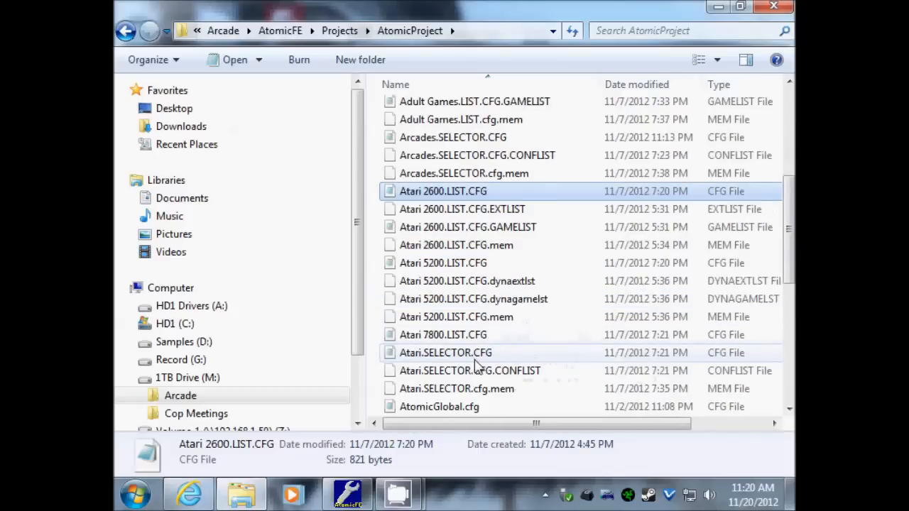
pyautogui.scroll(-1, 497, 366)
pyautogui.scroll(-6, 477, 365)
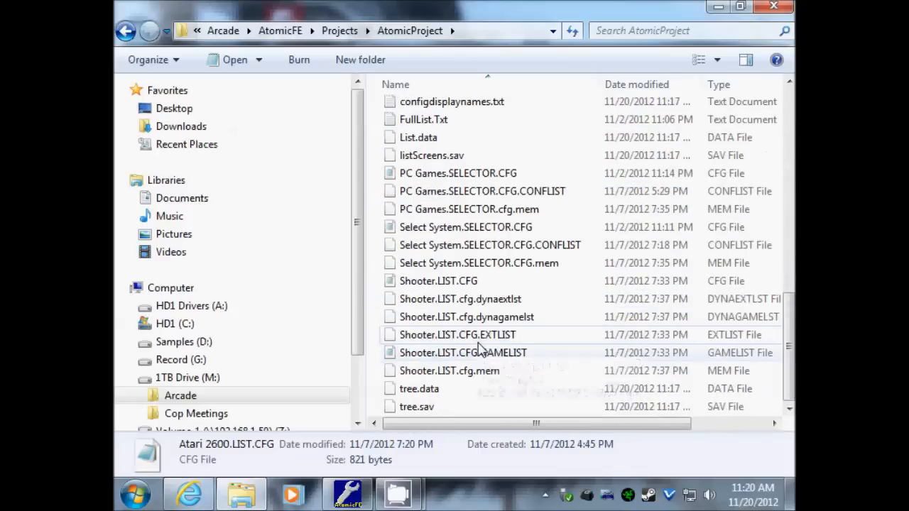
pyautogui.click(454, 282)
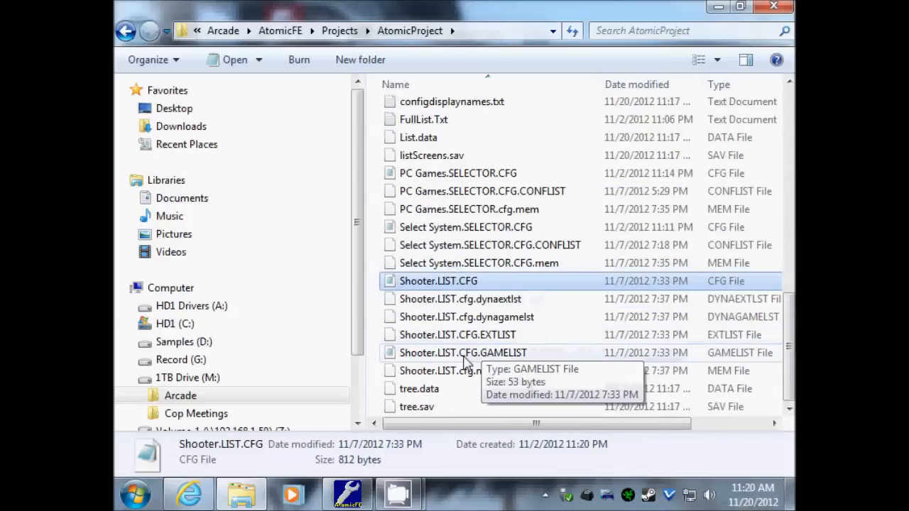
pyautogui.click(464, 354)
pyautogui.scroll(10, 463, 337)
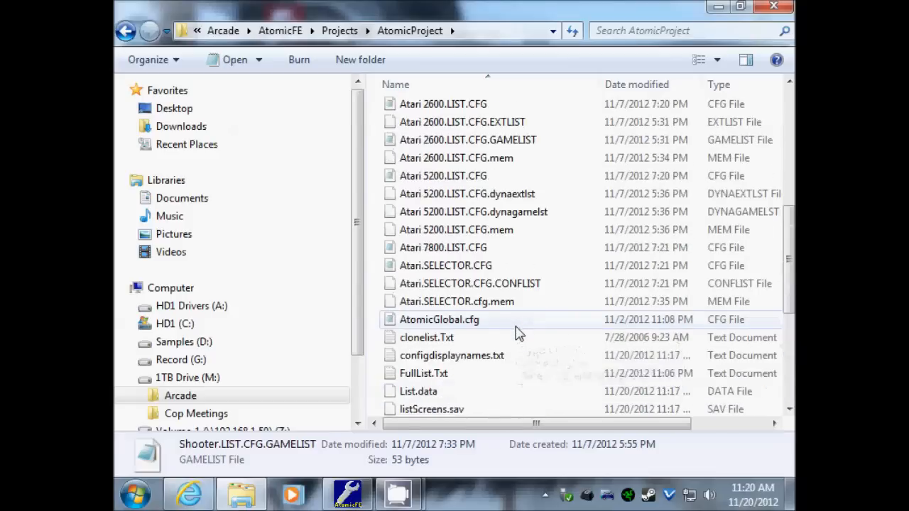
pyautogui.scroll(3, 475, 236)
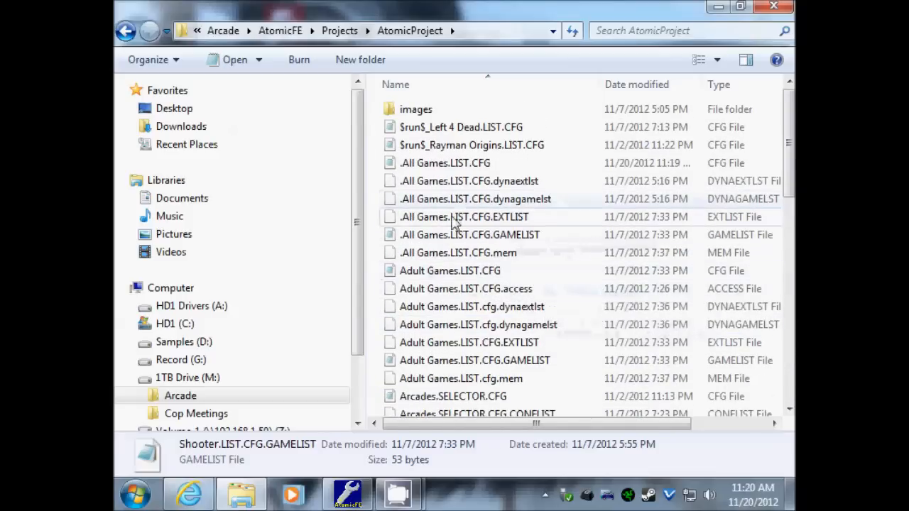
pyautogui.doubleClick(442, 165)
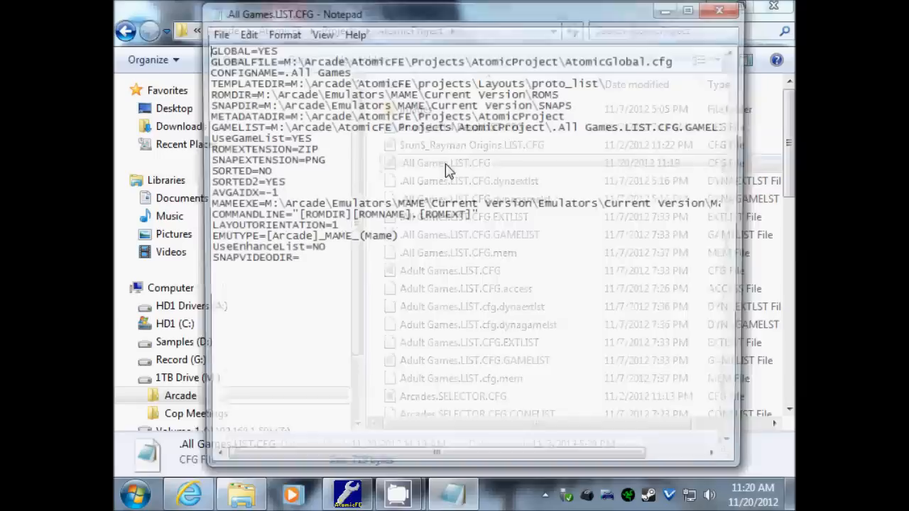
# - Move the Notepad window up to the top of the screen
pyautogui.moveTo(529, 20); pyautogui.dragTo(525, 238)
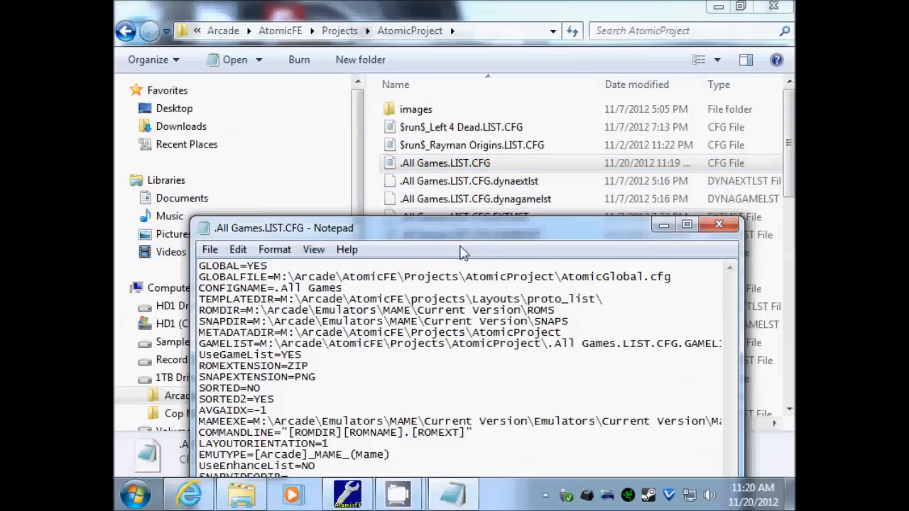
pyautogui.moveTo(483, 229); pyautogui.dragTo(482, 59)
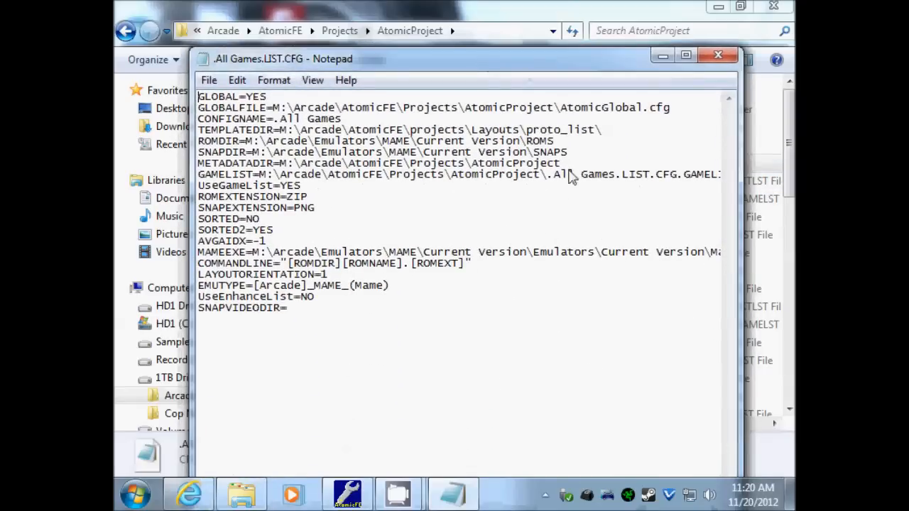
pyautogui.moveTo(513, 61); pyautogui.dragTo(521, 31)
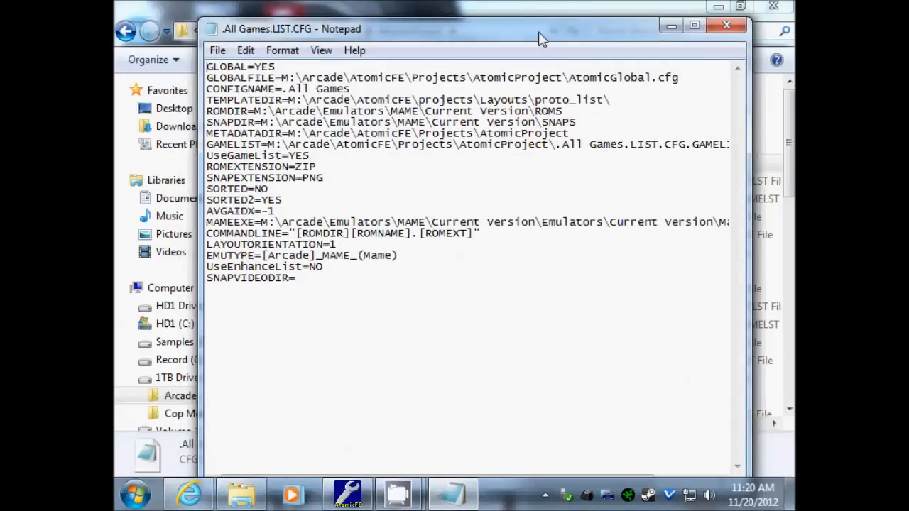
pyautogui.moveTo(543, 39); pyautogui.dragTo(551, 32)
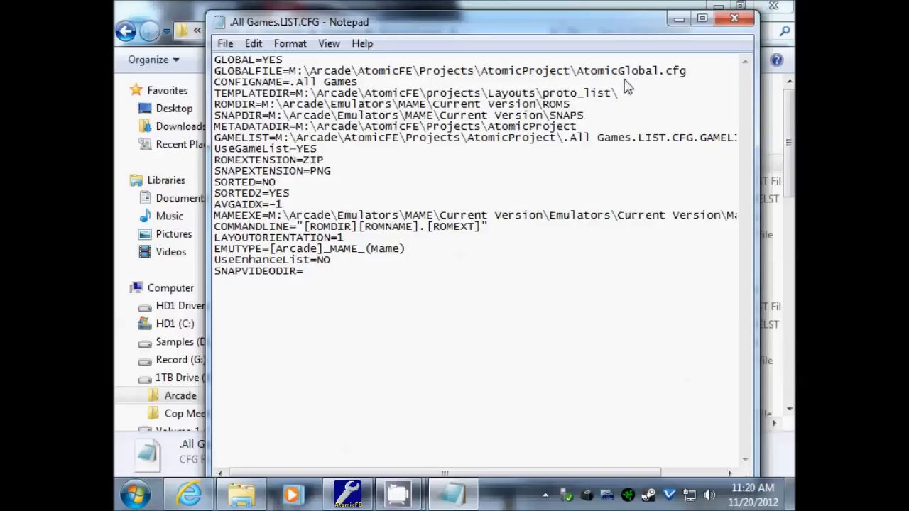
# - Highlight the CONFIGNAME, template folder and ROMDIR path lines, then return to AtomicStudio
pyautogui.moveTo(685, 74); pyautogui.dragTo(386, 95)
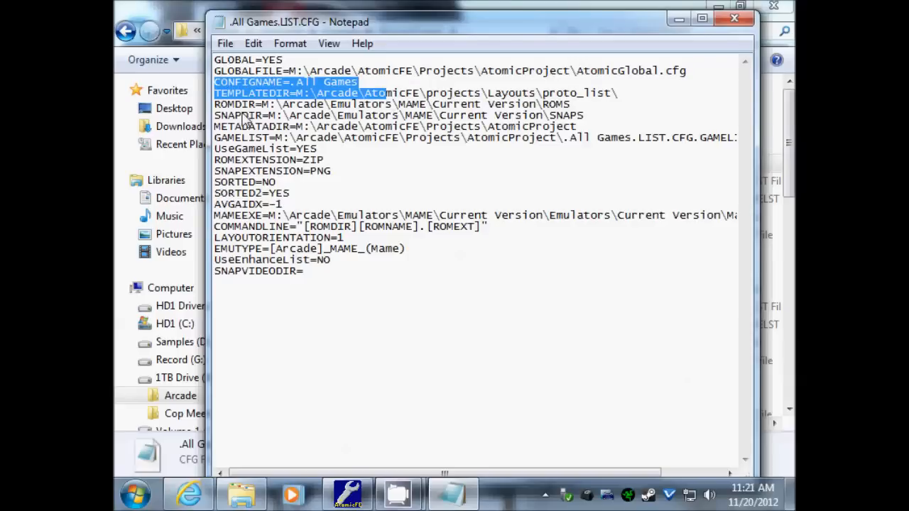
pyautogui.moveTo(221, 105); pyautogui.dragTo(581, 106)
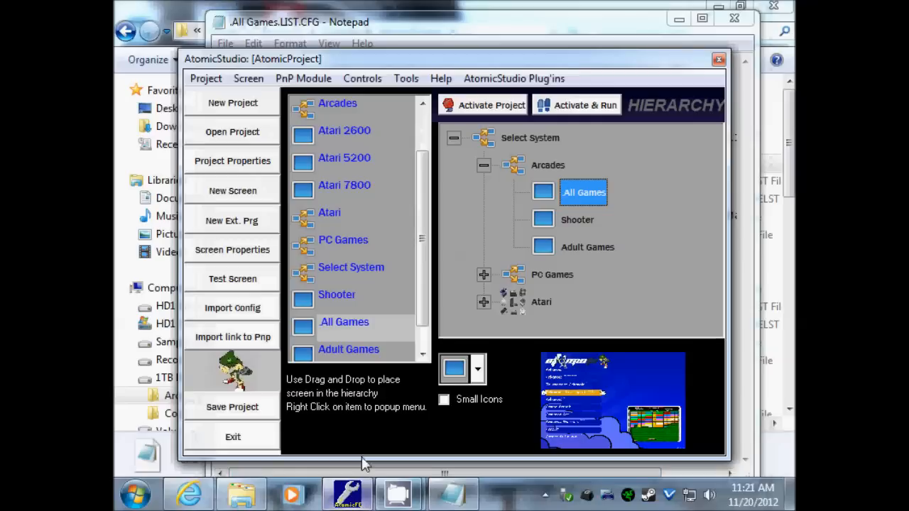
pyautogui.hotkey('alt', 'Tab')
# - Bring up the All Games Screen Properties, then put the Notepad config file back in front
pyautogui.rightClick(572, 199)
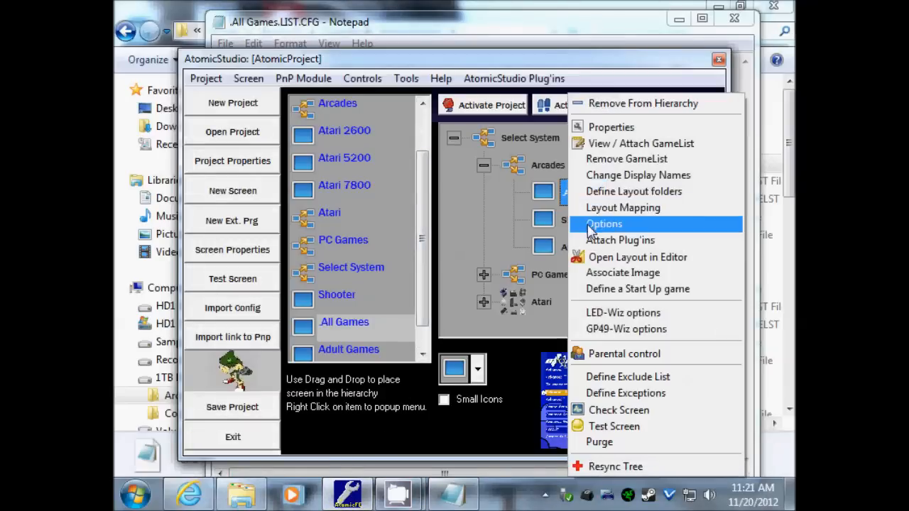
pyautogui.click(603, 127)
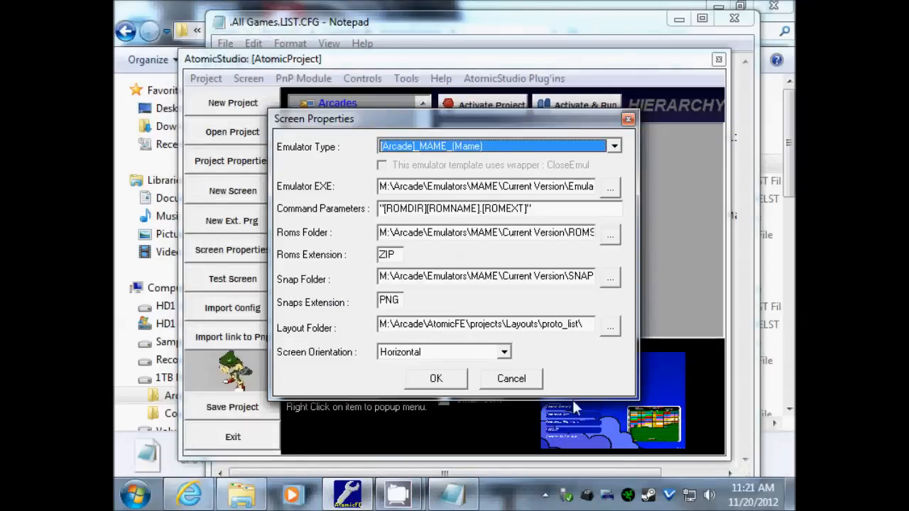
pyautogui.click(460, 497)
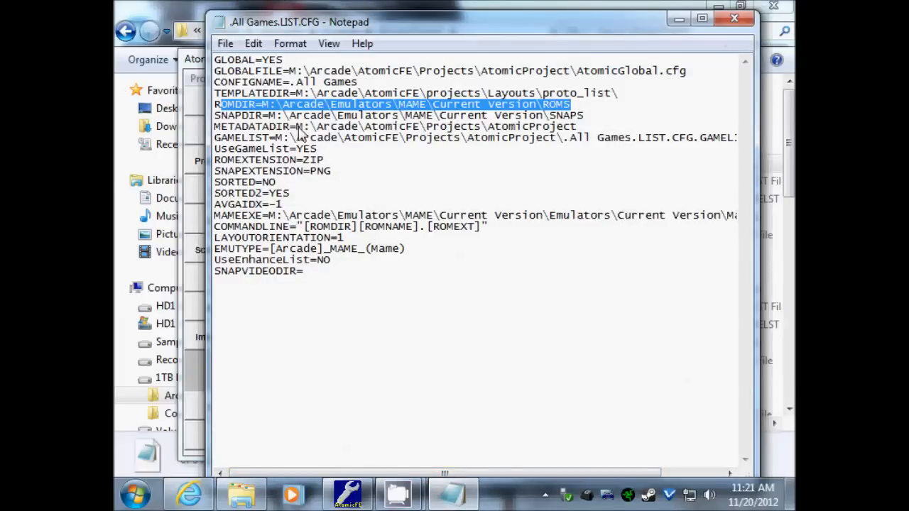
# - Highlight the ROMDIR entry, clear selections and maximize the Notepad window
pyautogui.moveTo(229, 115); pyautogui.dragTo(469, 132)
pyautogui.click(596, 108)
pyautogui.moveTo(214, 105); pyautogui.dragTo(255, 105)
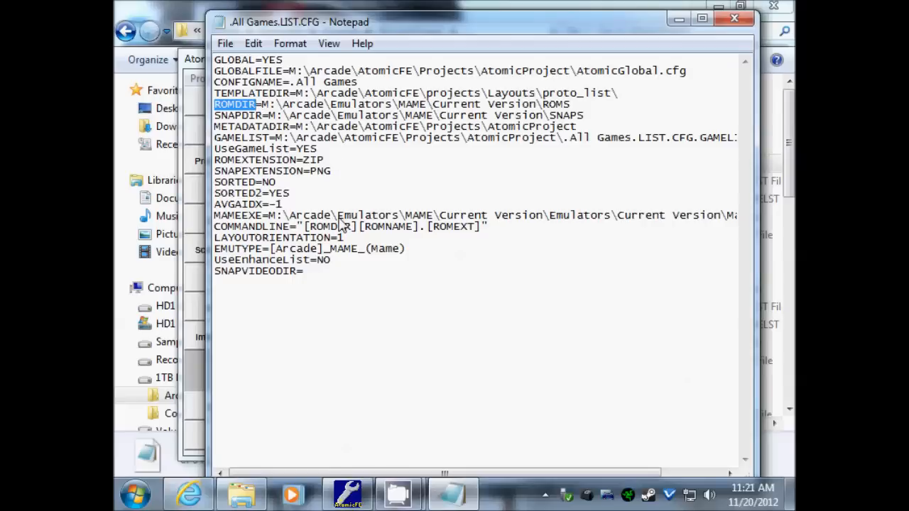
pyautogui.click(609, 140)
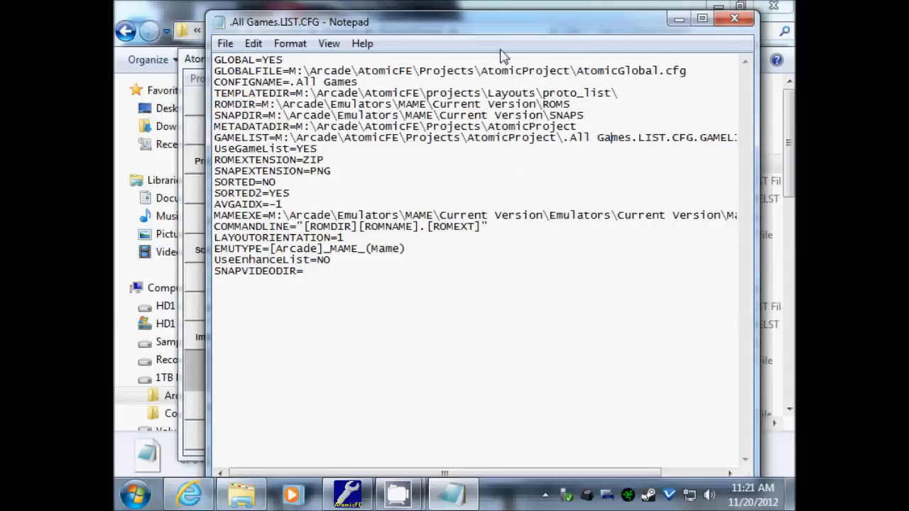
pyautogui.doubleClick(499, 24)
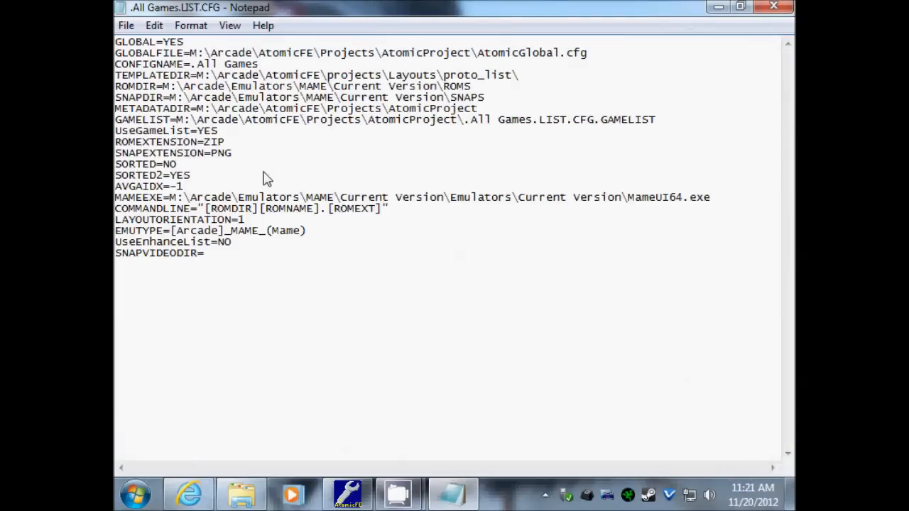
# - Review the GAMELIST, MAMEEXE and COMMANDLINE lines and put the caret after SNAPVIDEODIR=
pyautogui.moveTo(667, 119); pyautogui.dragTo(115, 121)
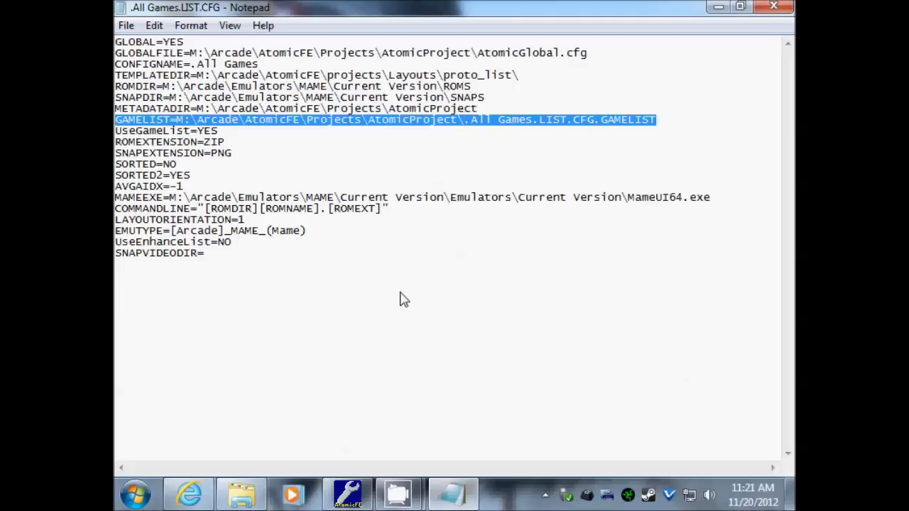
pyautogui.moveTo(117, 198); pyautogui.dragTo(774, 213)
pyautogui.click(512, 277)
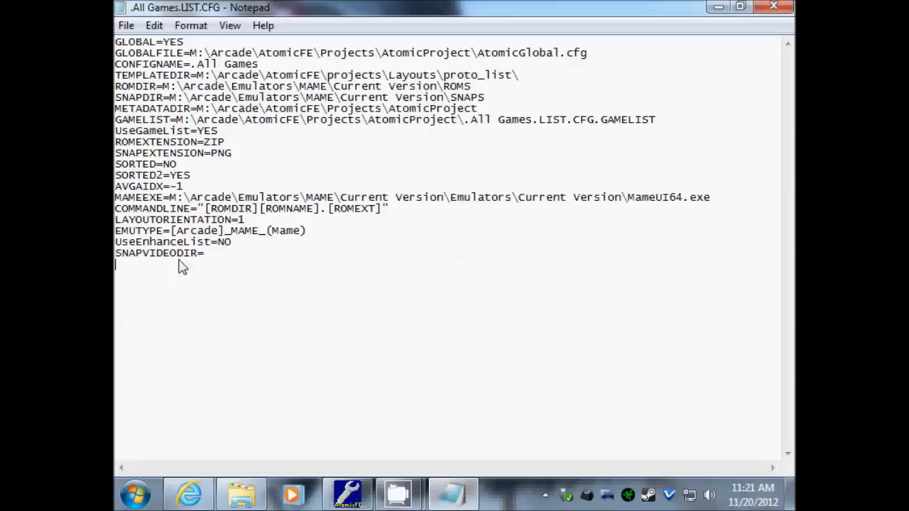
pyautogui.moveTo(204, 255); pyautogui.dragTo(117, 257)
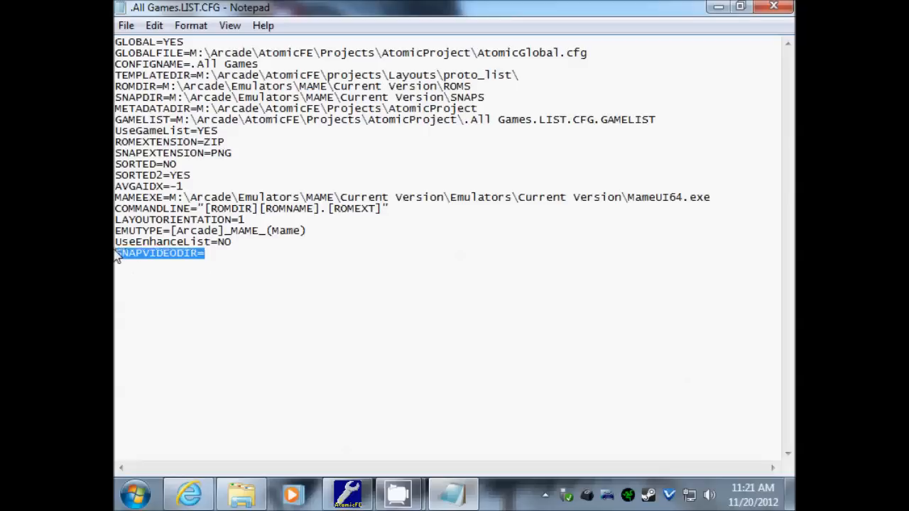
pyautogui.click(186, 259)
pyautogui.moveTo(117, 257); pyautogui.dragTo(206, 264)
pyautogui.click(211, 268)
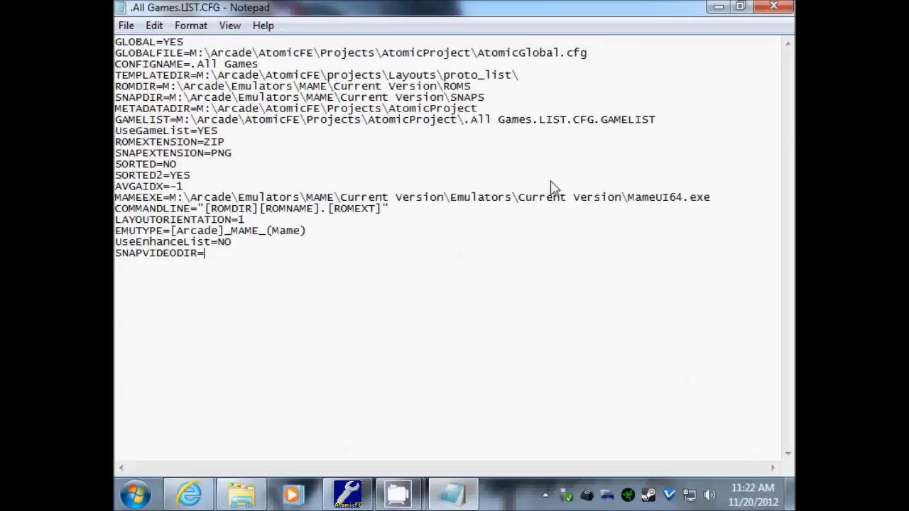
# - Browse to Arcade > EmuMovies > MAME > Video AVI and preview 1943.avi
pyautogui.click(249, 491)
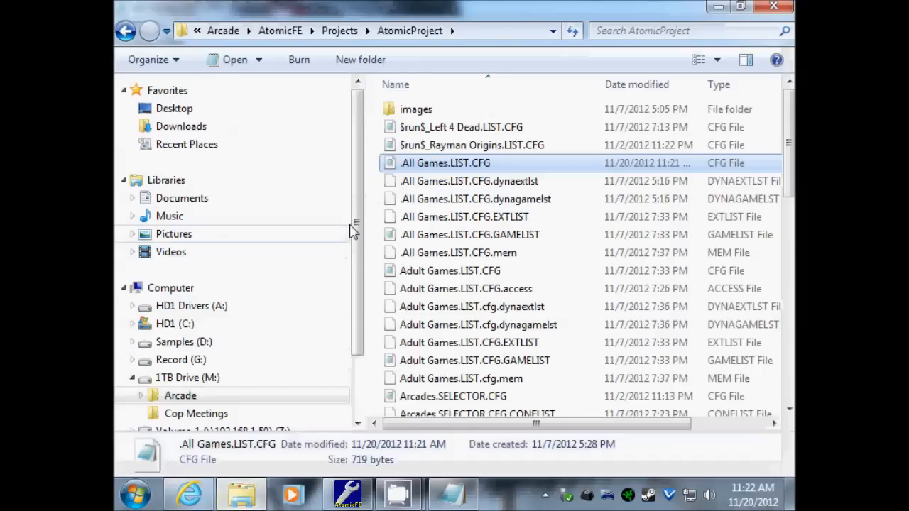
pyautogui.click(181, 316)
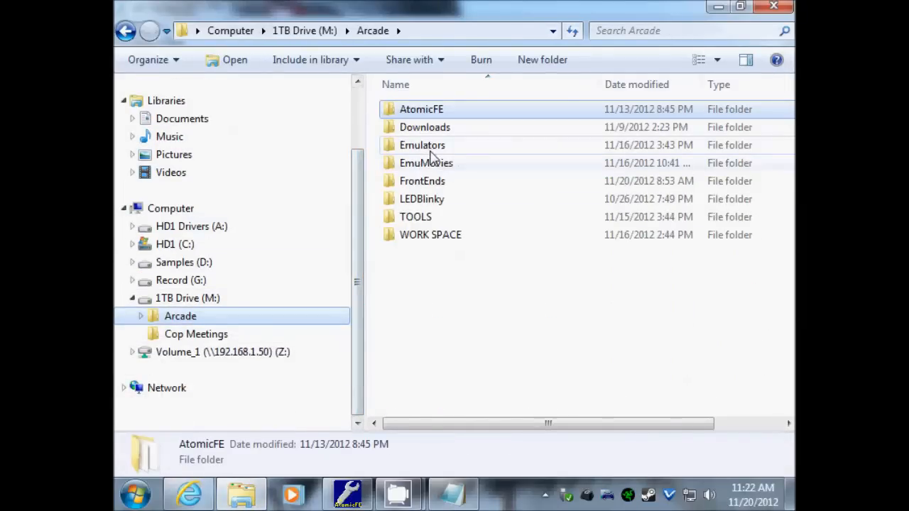
pyautogui.doubleClick(440, 168)
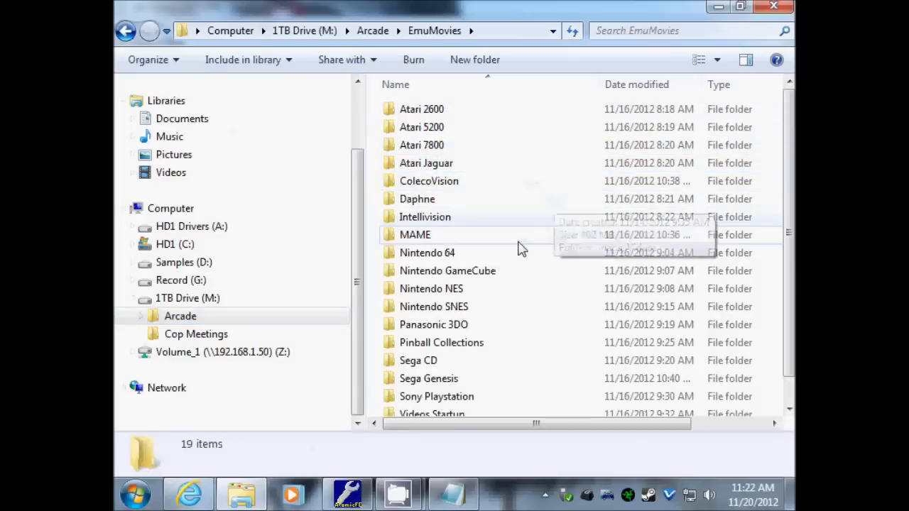
pyautogui.doubleClick(429, 234)
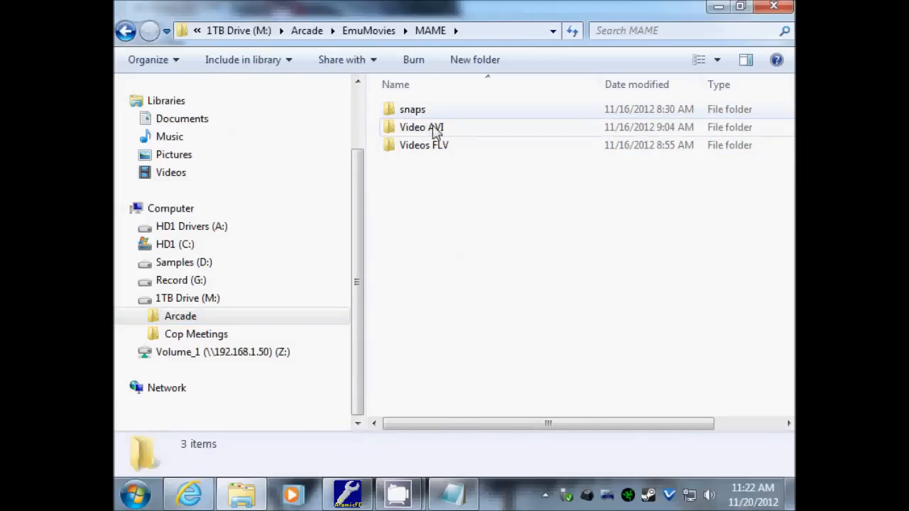
pyautogui.moveTo(431, 135)
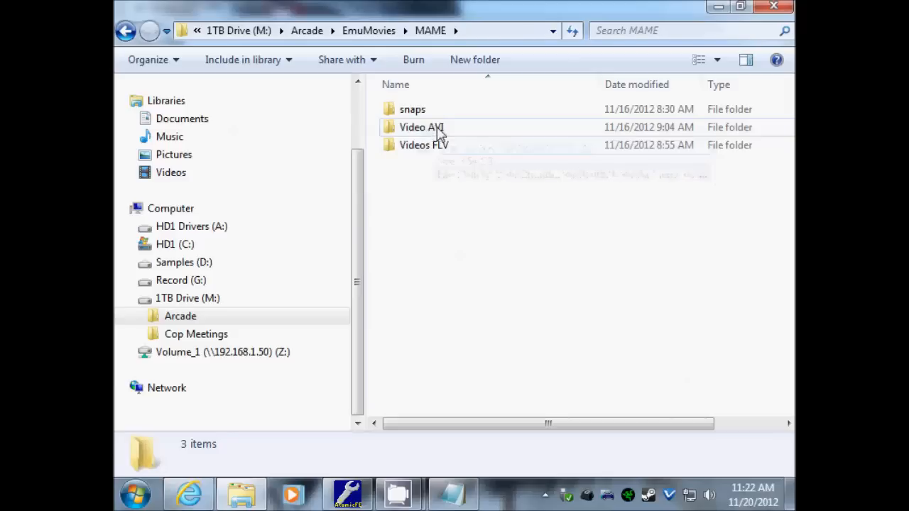
pyautogui.doubleClick(422, 129)
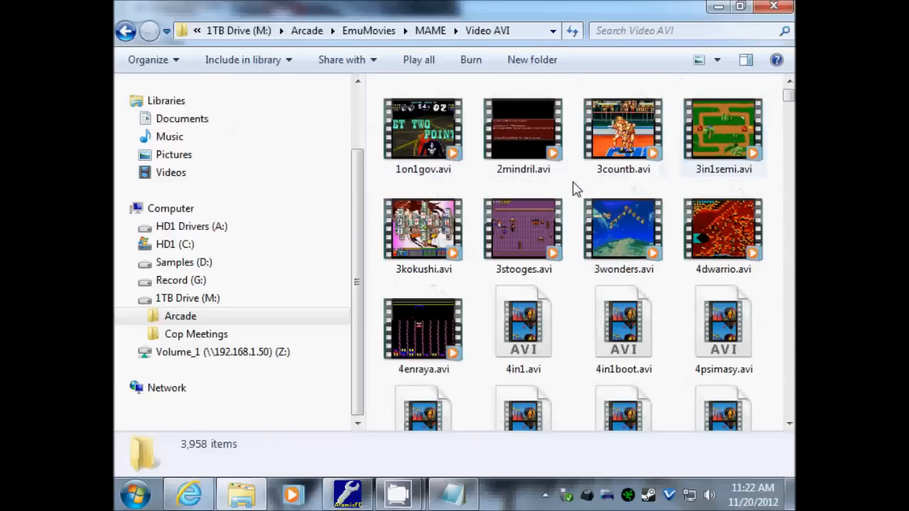
pyautogui.scroll(-5, 613, 215)
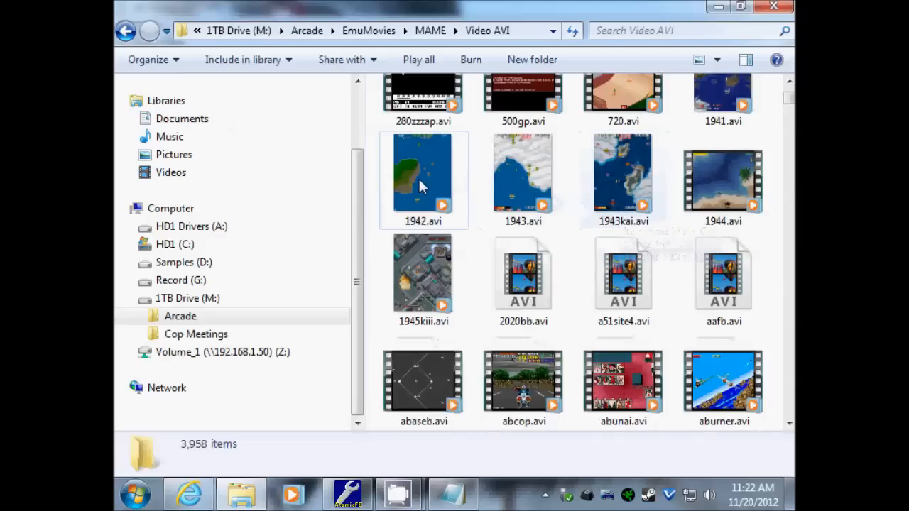
pyautogui.doubleClick(531, 171)
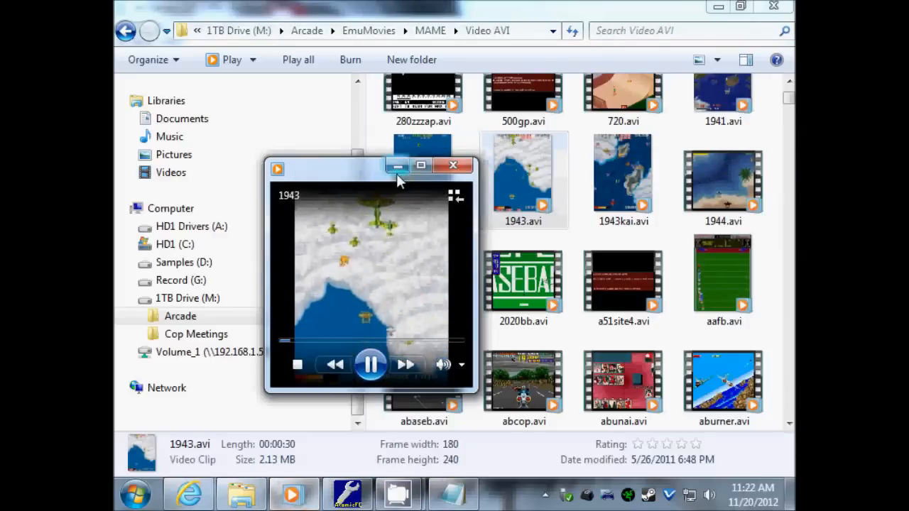
pyautogui.moveTo(358, 163); pyautogui.dragTo(322, 112)
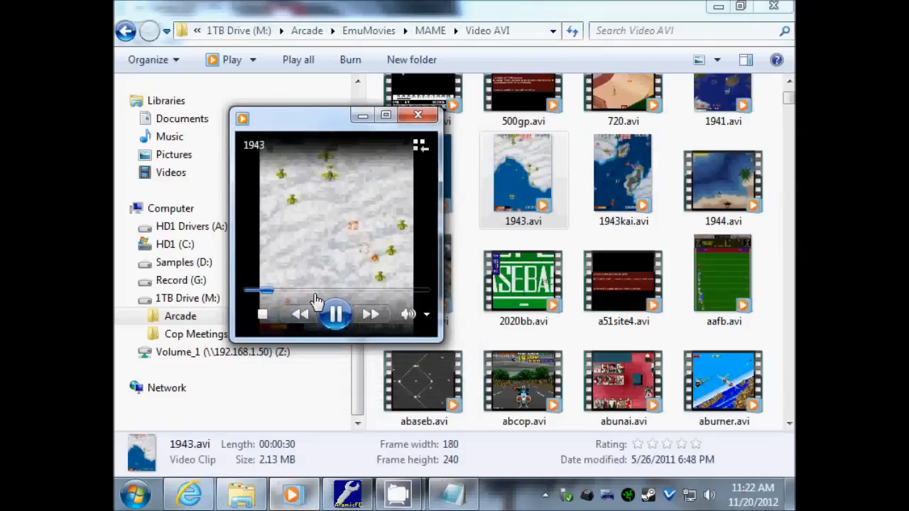
pyautogui.click(425, 119)
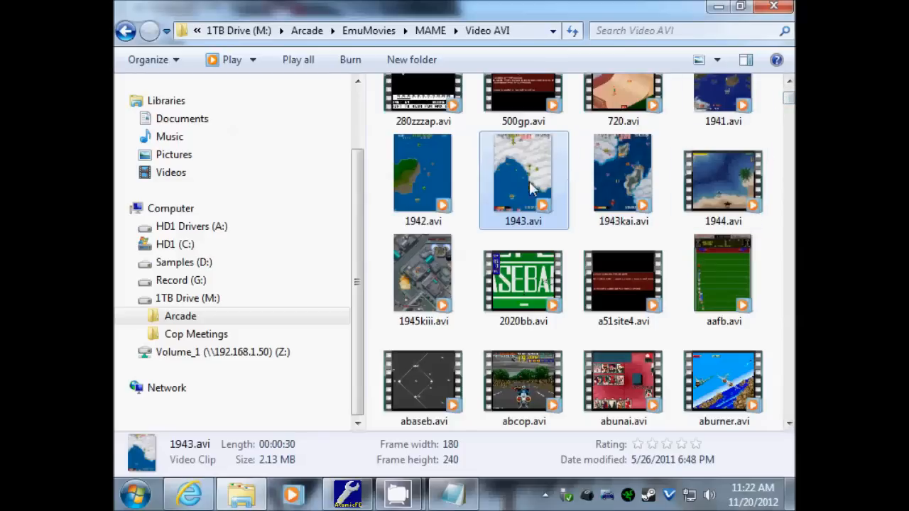
# - Copy the M:\Arcade\EmuMovies\MAME\Video AVI folder path from the address bar
pyautogui.moveTo(790, 101); pyautogui.dragTo(790, 101)
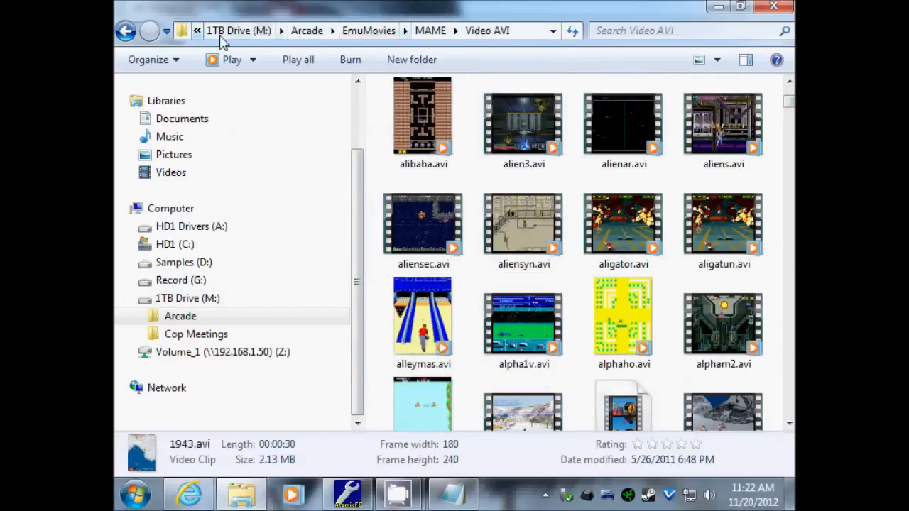
pyautogui.click(529, 34)
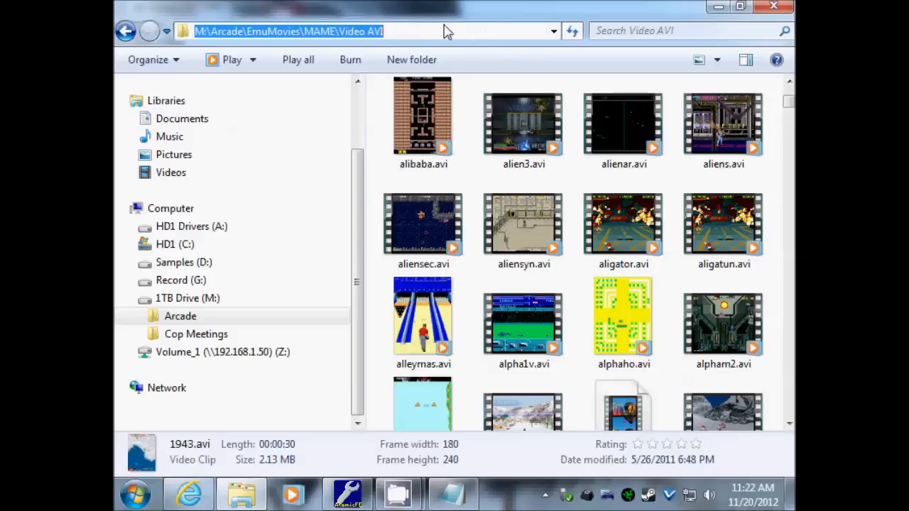
pyautogui.rightClick(355, 32)
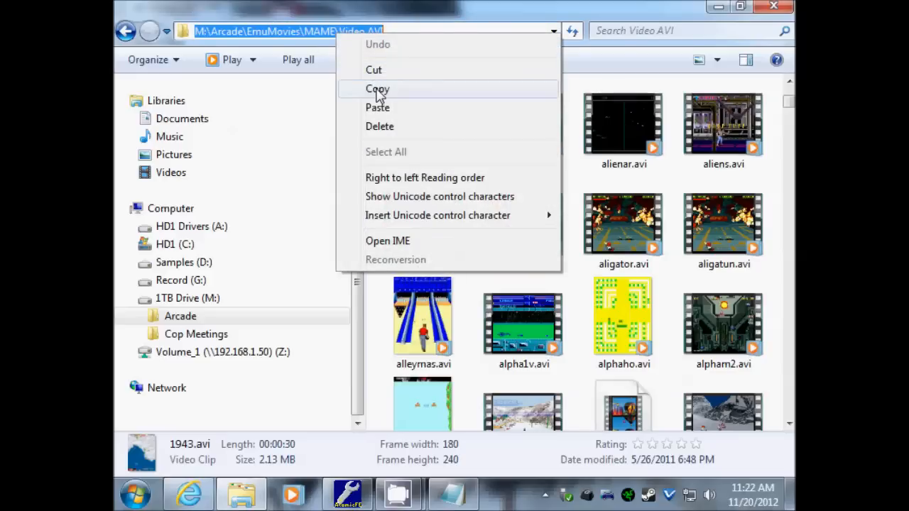
pyautogui.click(375, 88)
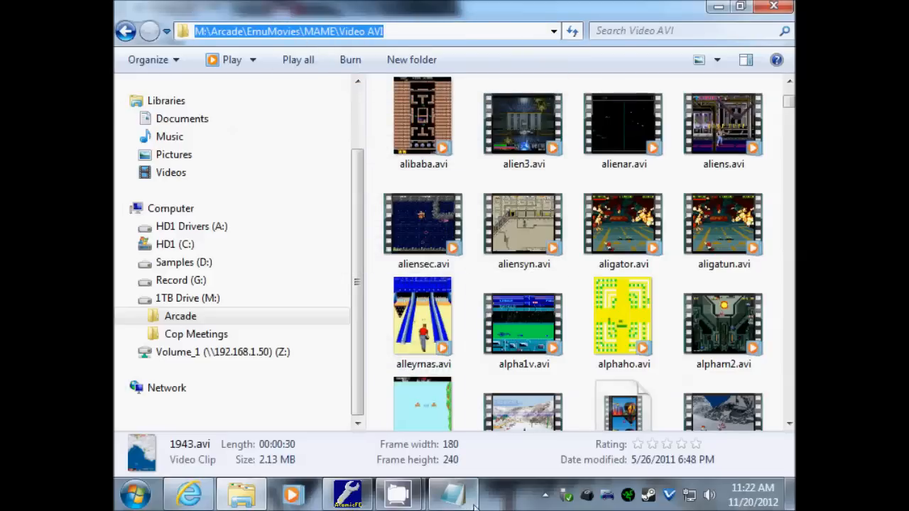
# - Paste the Video AVI folder path after SNAPVIDEODIR= and save the file
pyautogui.click(452, 494)
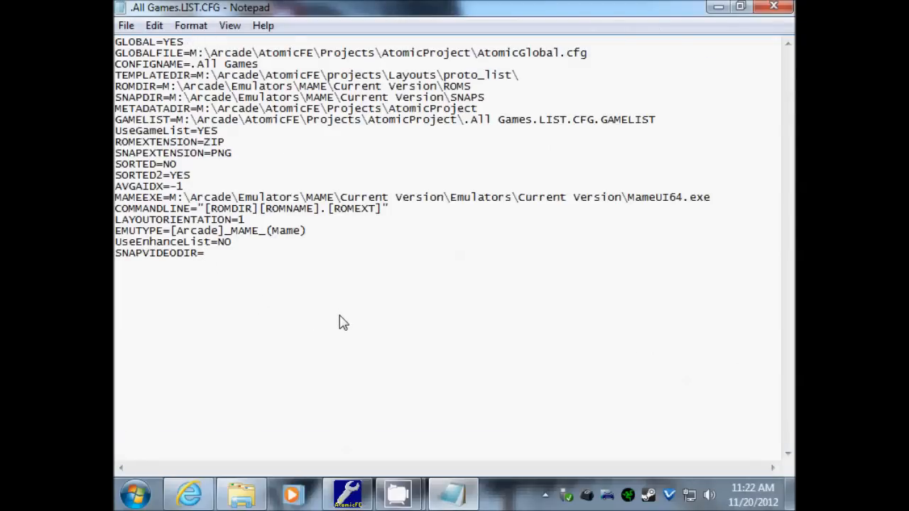
pyautogui.hotkey('ctrl', 'v')
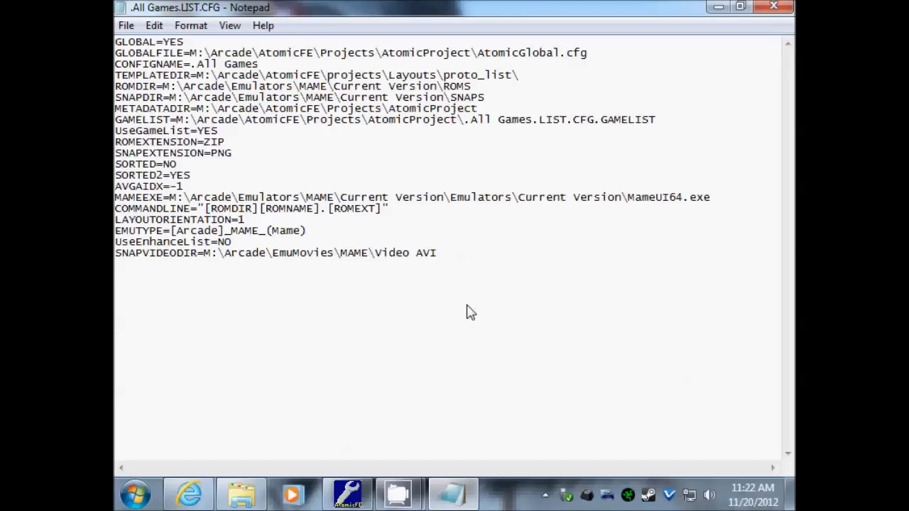
pyautogui.click(127, 31)
pyautogui.click(155, 83)
pyautogui.moveTo(117, 258); pyautogui.dragTo(323, 278)
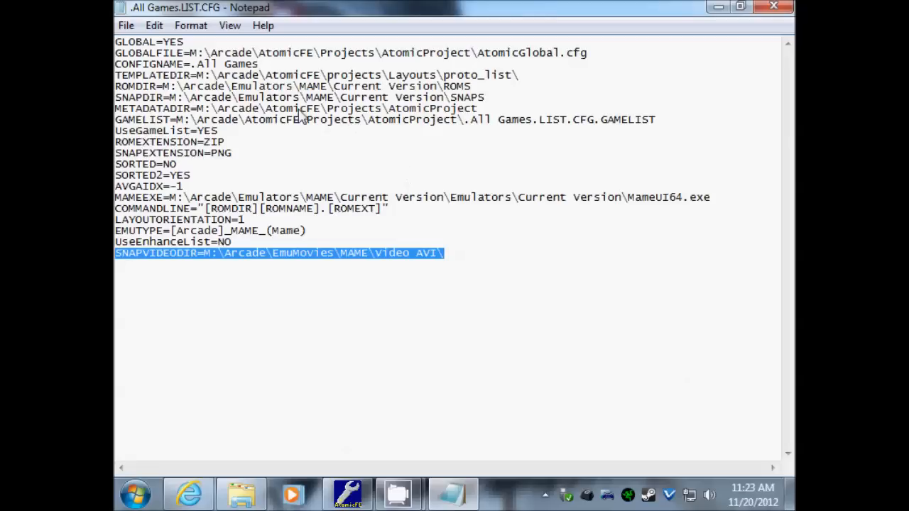
# - Remove 'FrontEnd\' from the GLOBALFILE path, then save and close the file
pyautogui.click(259, 56)
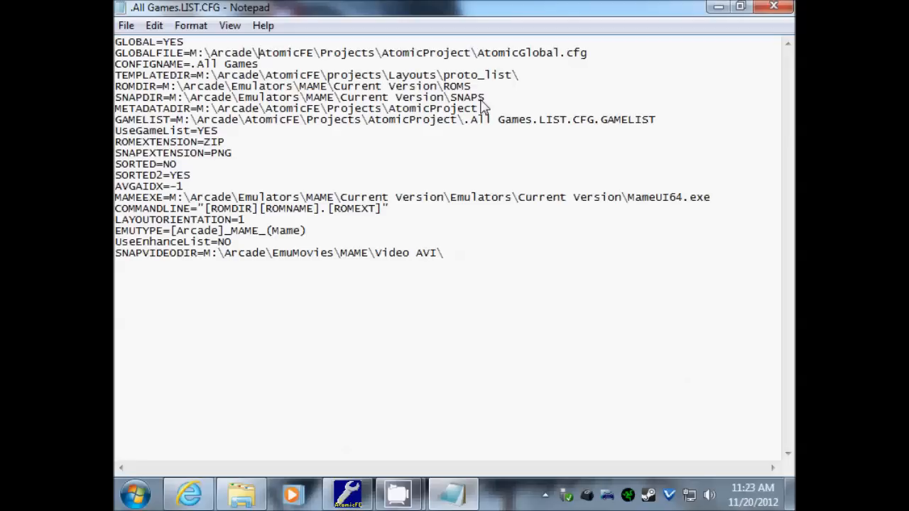
pyautogui.write('FrontEnd')
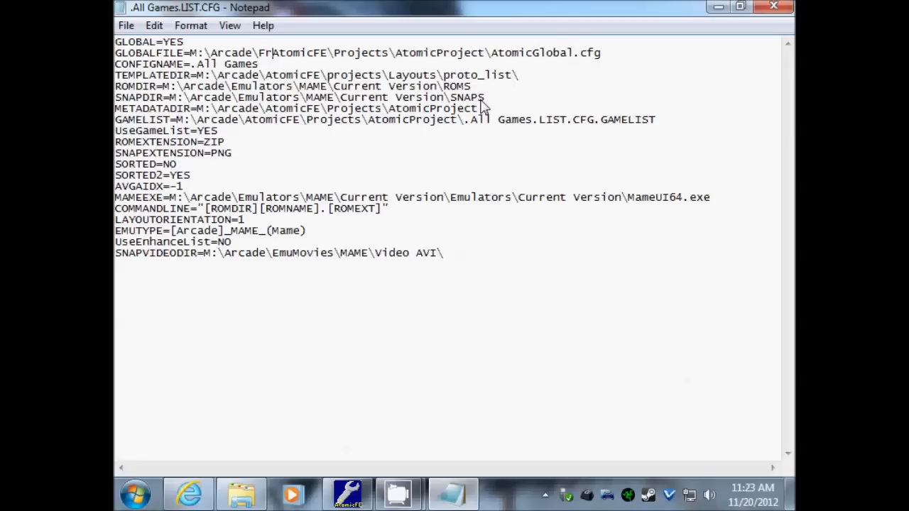
pyautogui.write('\\')
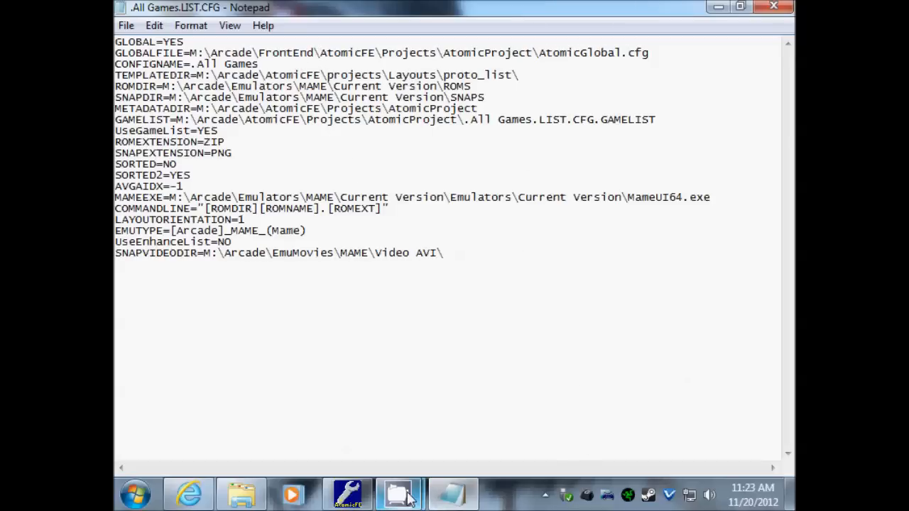
pyautogui.moveTo(397, 495)
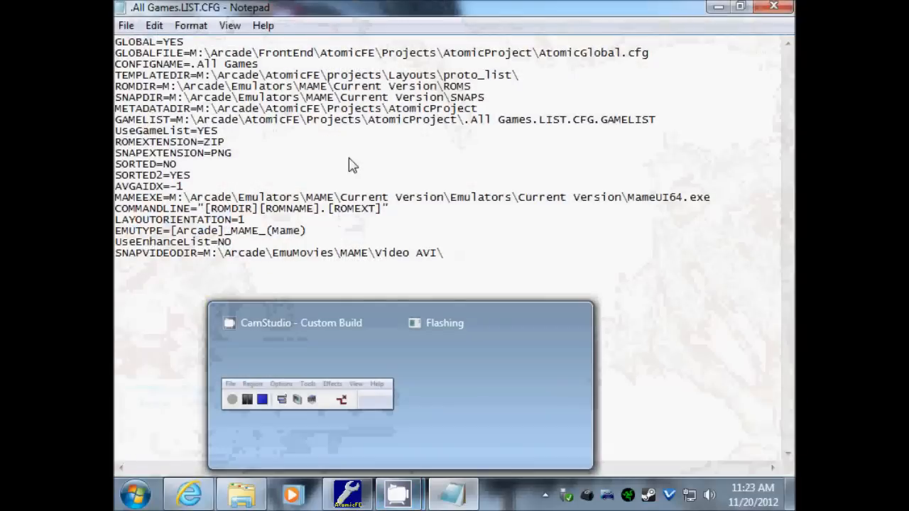
pyautogui.click(261, 52)
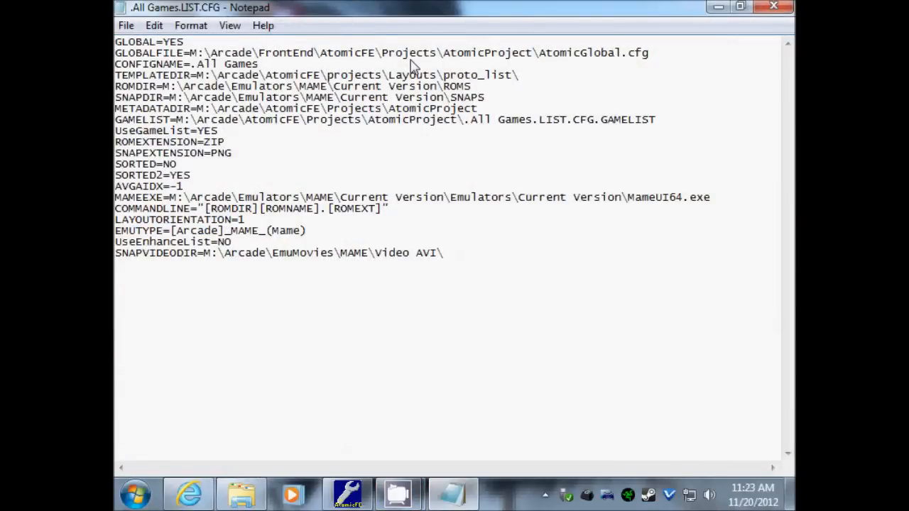
pyautogui.press('Delete')
pyautogui.press('Delete')
pyautogui.press('Delete')
pyautogui.press('Delete')
pyautogui.press('Delete')
pyautogui.press('Delete')
pyautogui.press('Delete')
pyautogui.press('Delete')
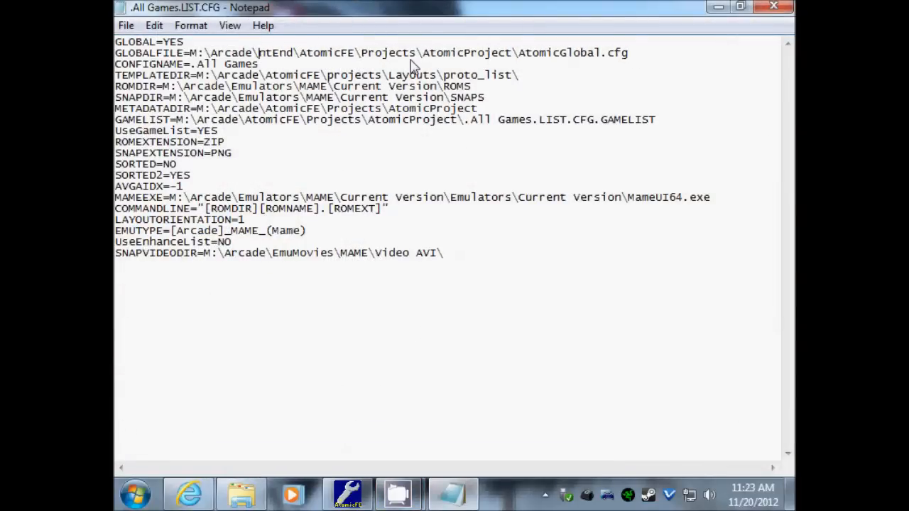
pyautogui.press('Delete')
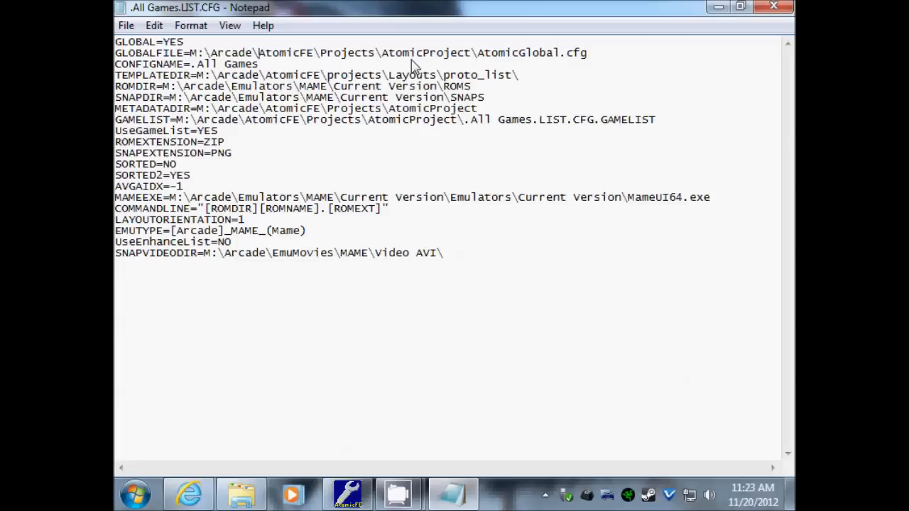
pyautogui.rightClick(116, 21)
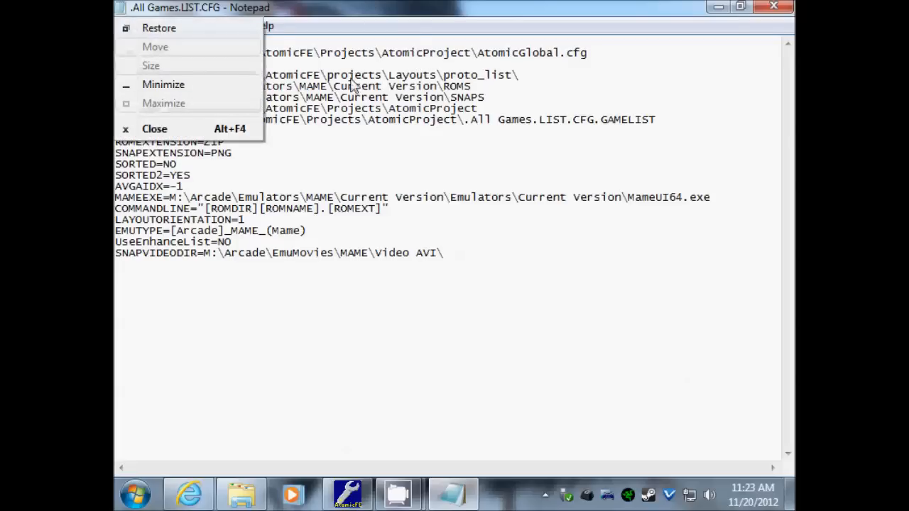
pyautogui.click(444, 89)
pyautogui.click(125, 26)
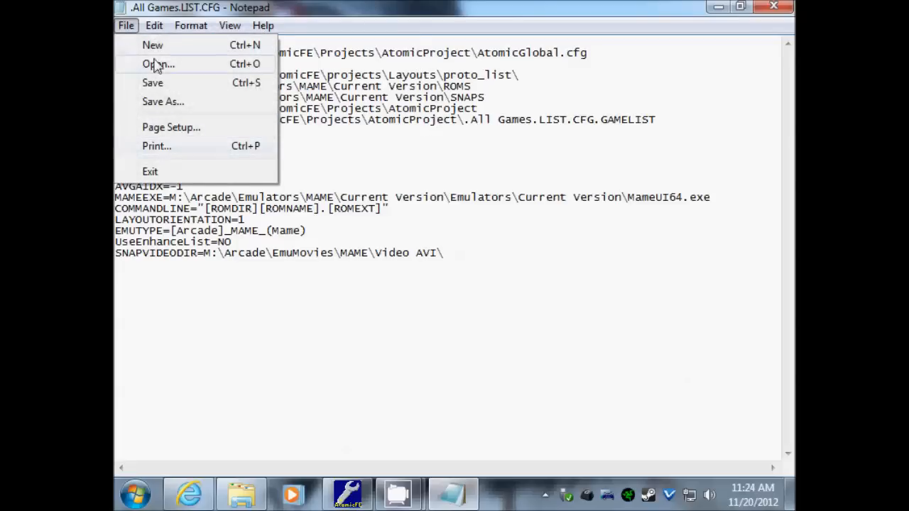
pyautogui.click(178, 85)
pyautogui.click(781, 9)
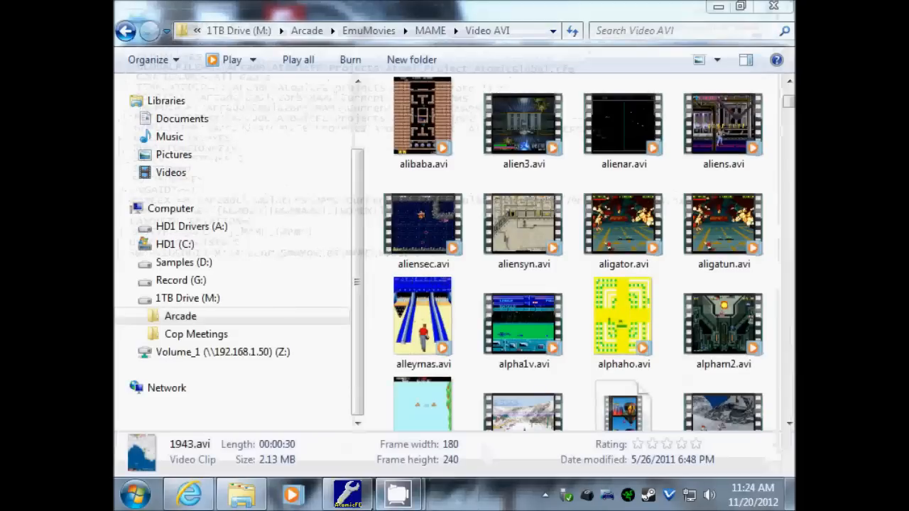
# - Accept the All Games properties, review its attached game list, and launch Test Screen
pyautogui.click(347, 494)
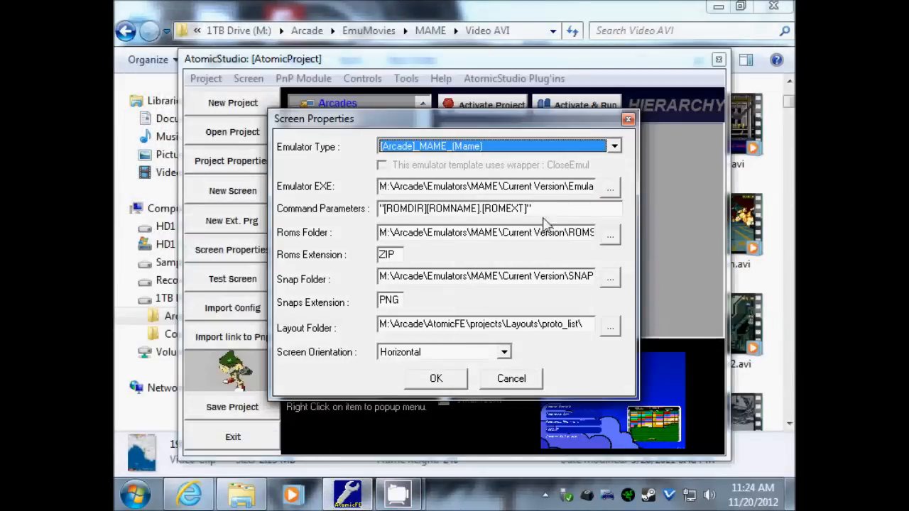
pyautogui.click(436, 378)
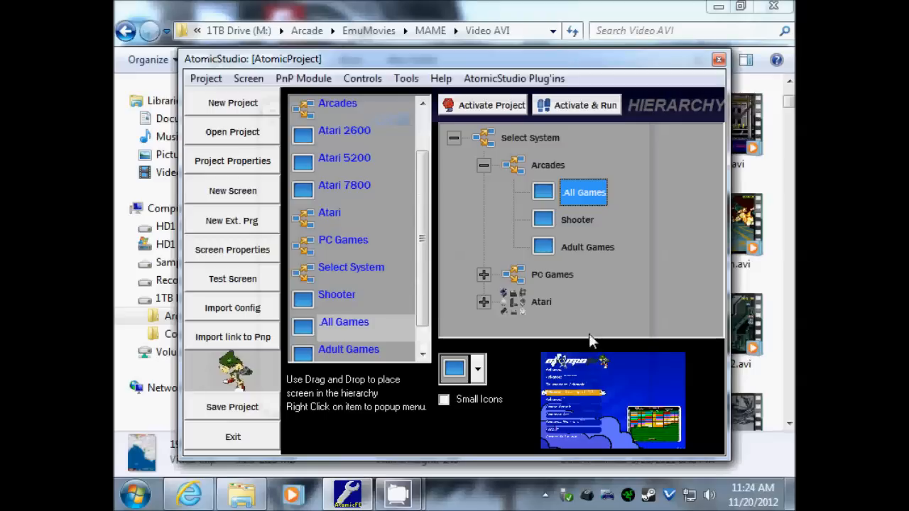
pyautogui.rightClick(581, 199)
pyautogui.click(646, 150)
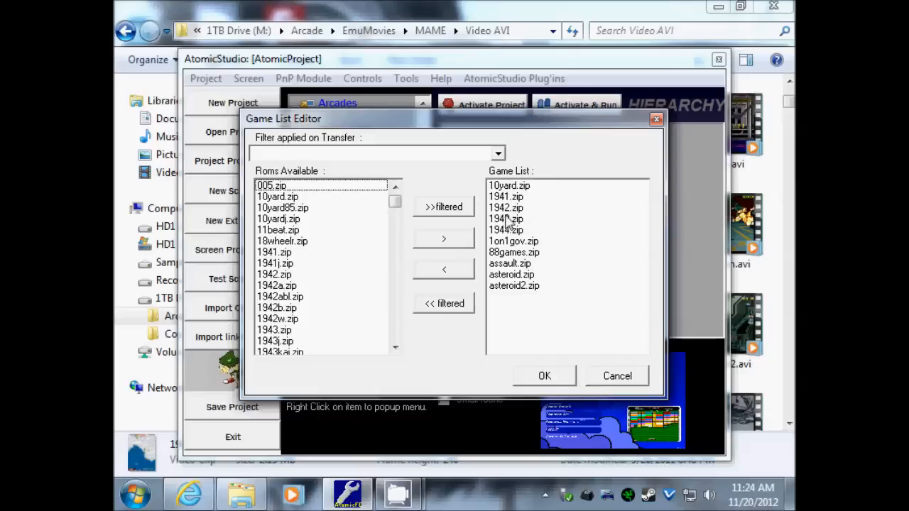
pyautogui.click(550, 383)
pyautogui.rightClick(586, 198)
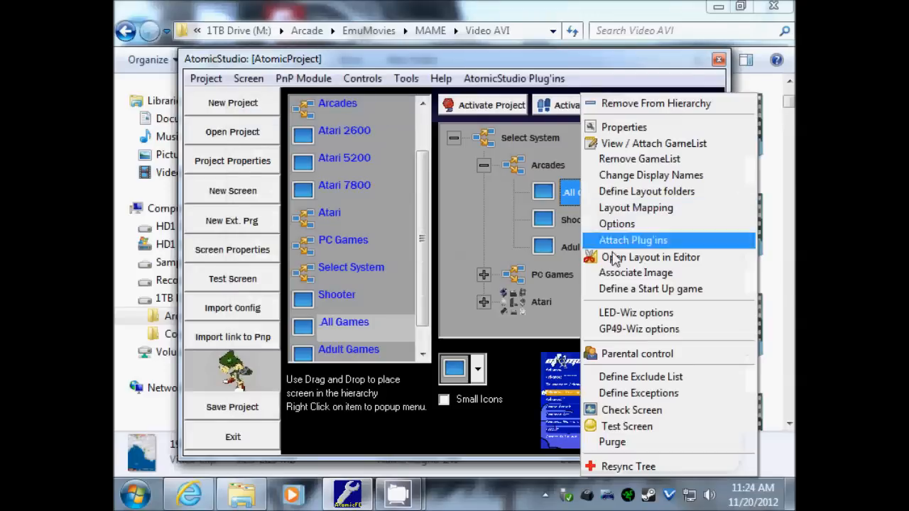
pyautogui.click(631, 428)
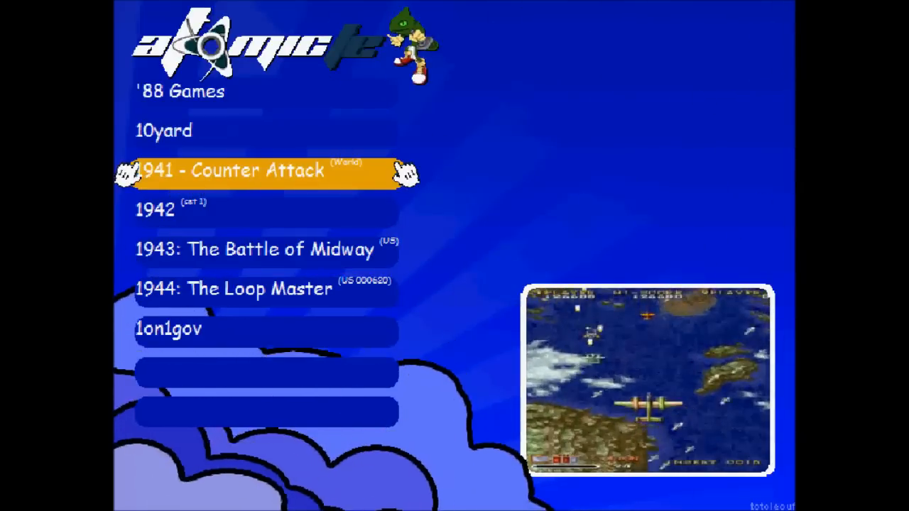
# - Browse from '88 Games down to 1on1gov watching each preview video, then exit the test
pyautogui.press('Up')
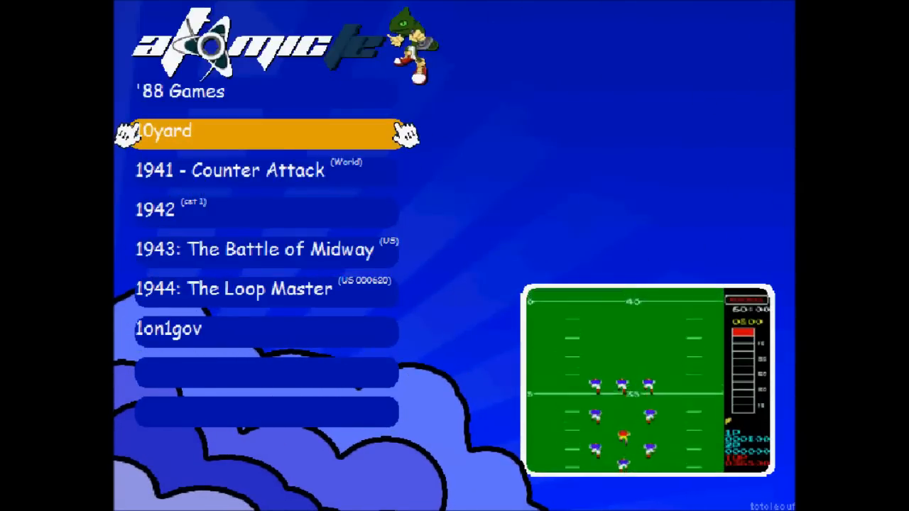
pyautogui.press('Up')
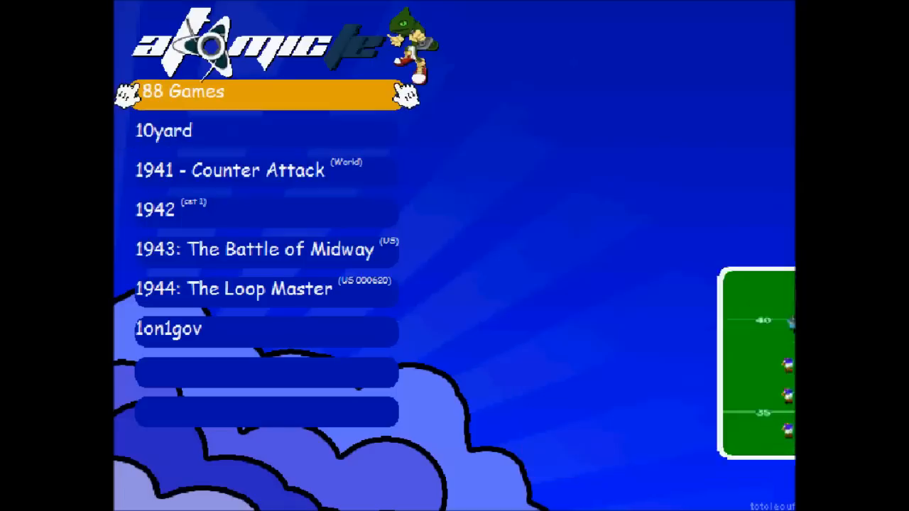
pyautogui.press('Down')
pyautogui.press('Down')
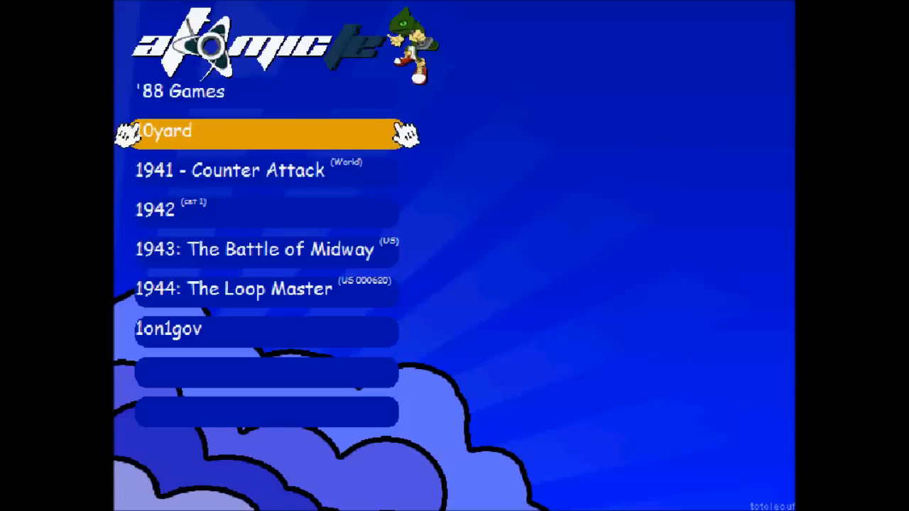
pyautogui.press('Down')
pyautogui.press('Down')
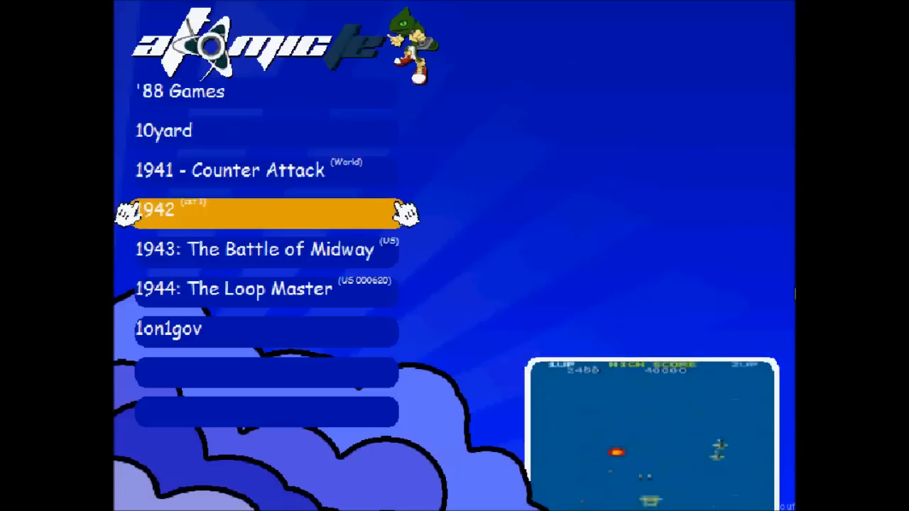
pyautogui.press('Down')
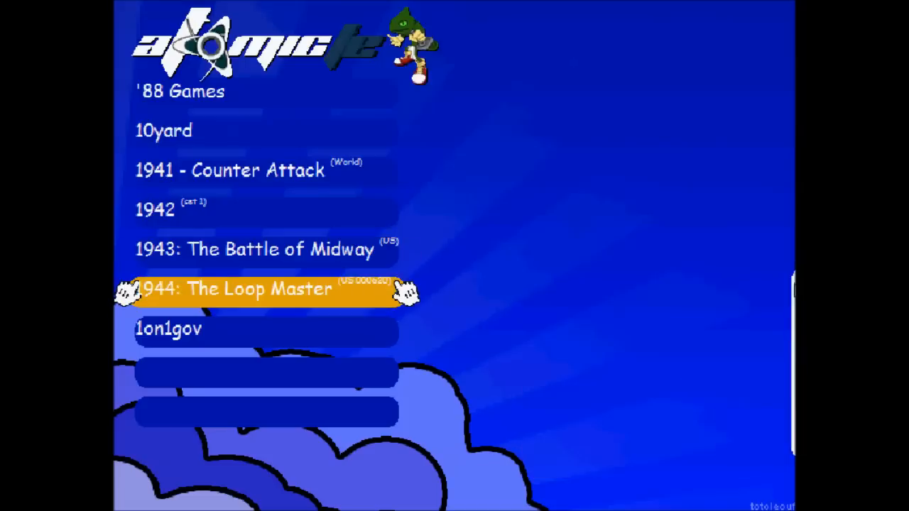
pyautogui.press('Down')
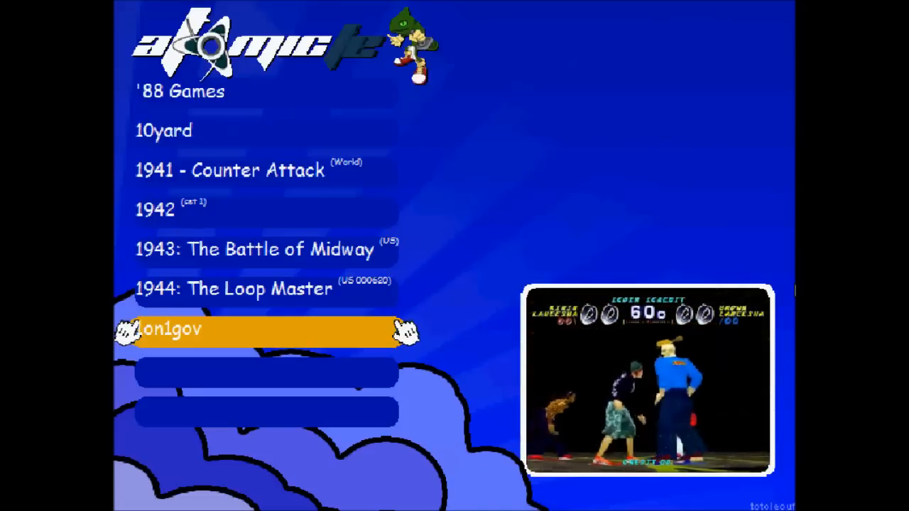
pyautogui.press('F1')
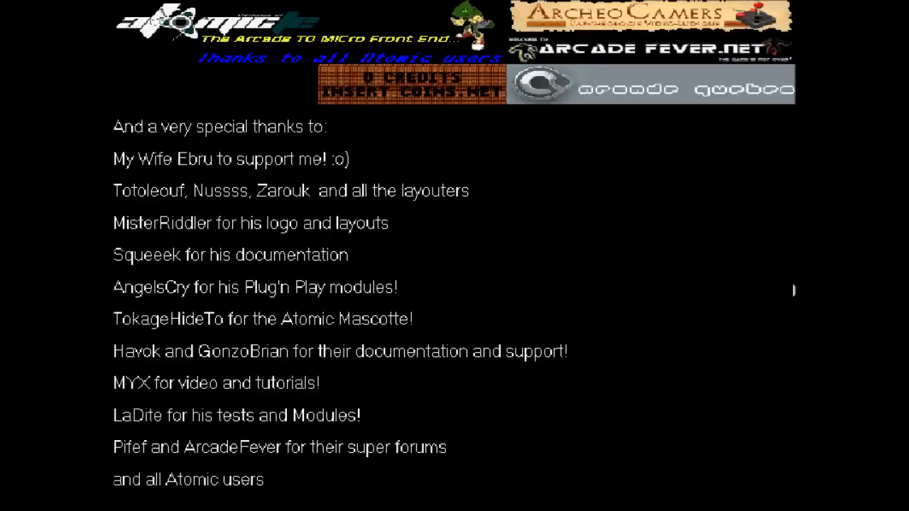
pyautogui.press('Escape')
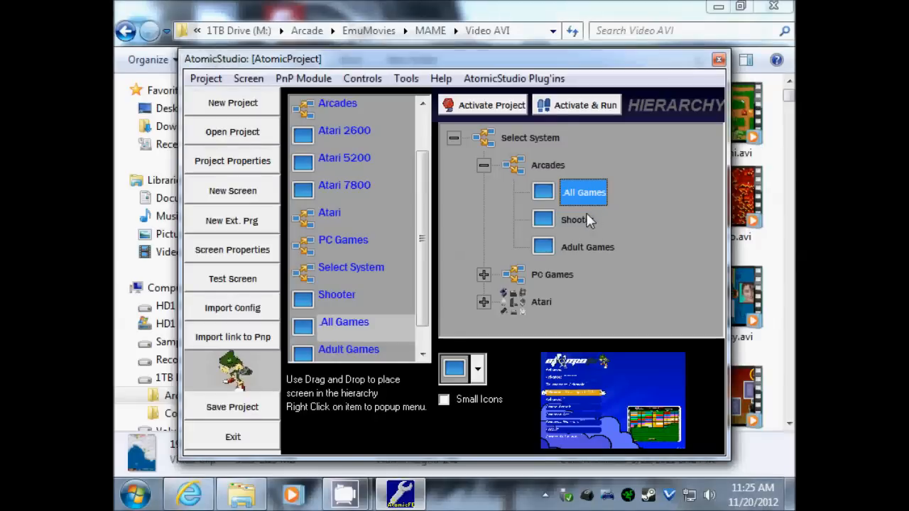
# - Select the Shooter screen and launch its Test Screen
pyautogui.click(583, 221)
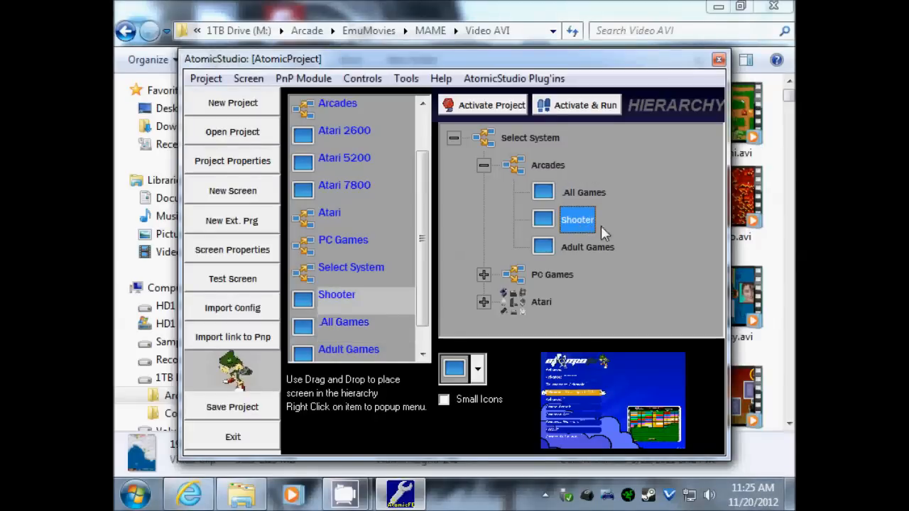
pyautogui.rightClick(572, 221)
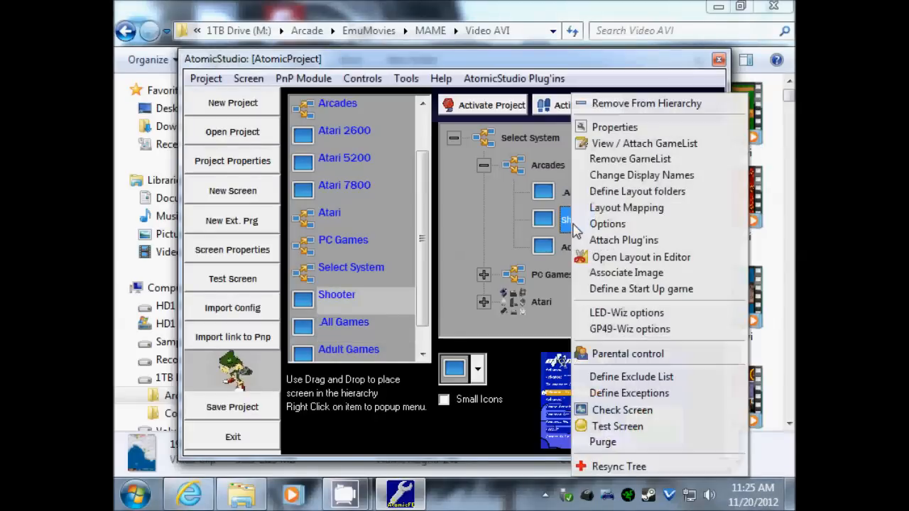
pyautogui.click(620, 428)
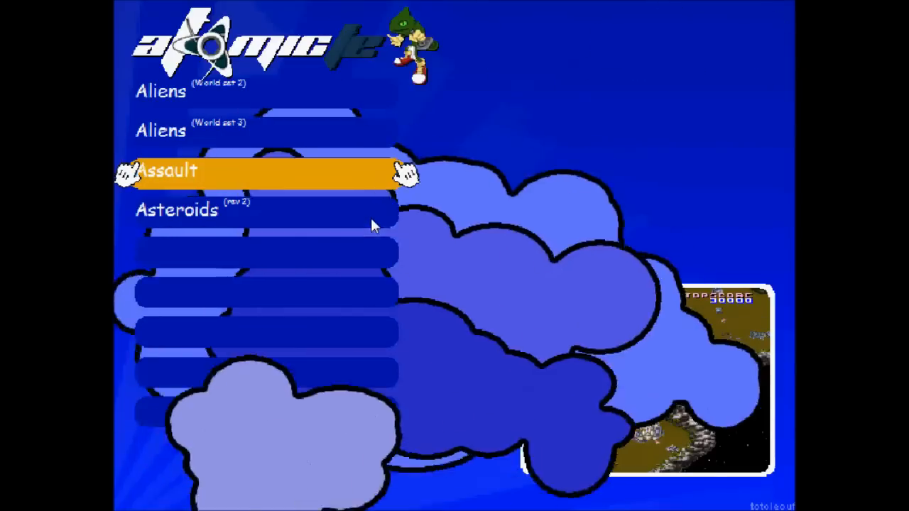
# - Check the Aliens, Assault and Asteroids previews, then exit with Esc
pyautogui.press('Down')
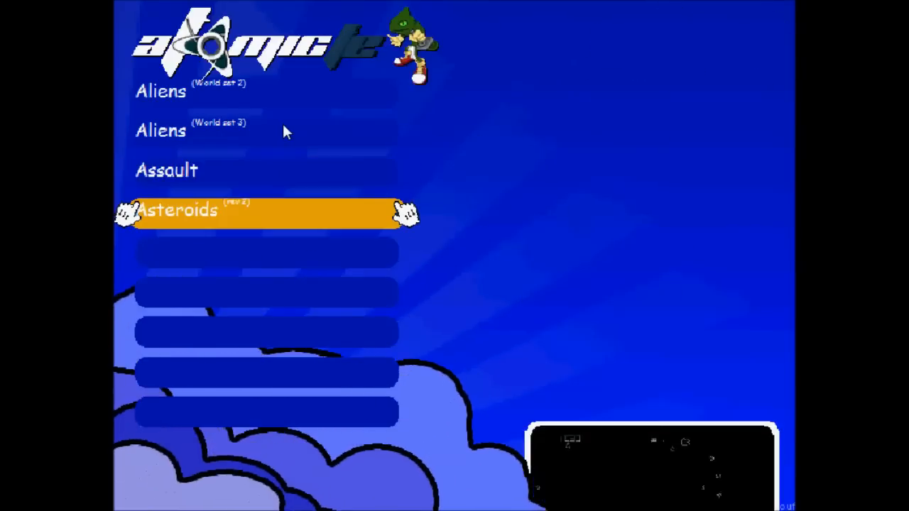
pyautogui.press('Up')
pyautogui.press('Up')
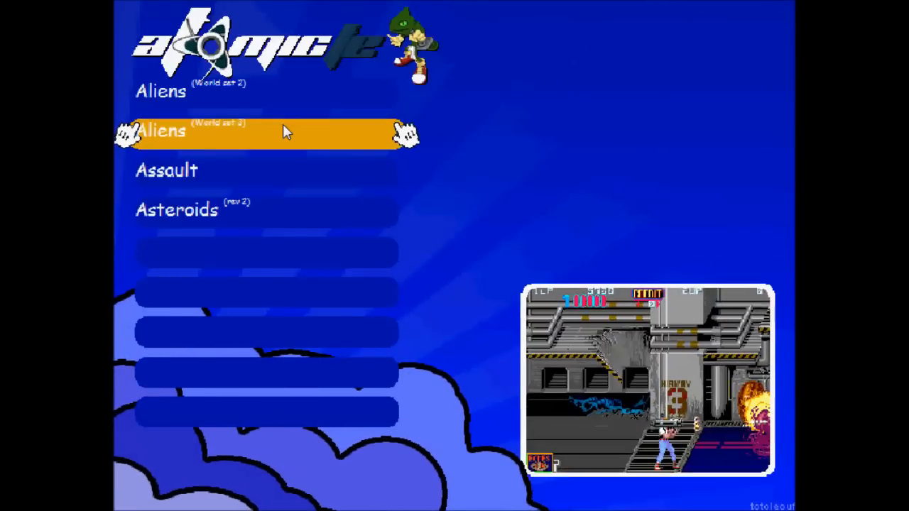
pyautogui.press('Up')
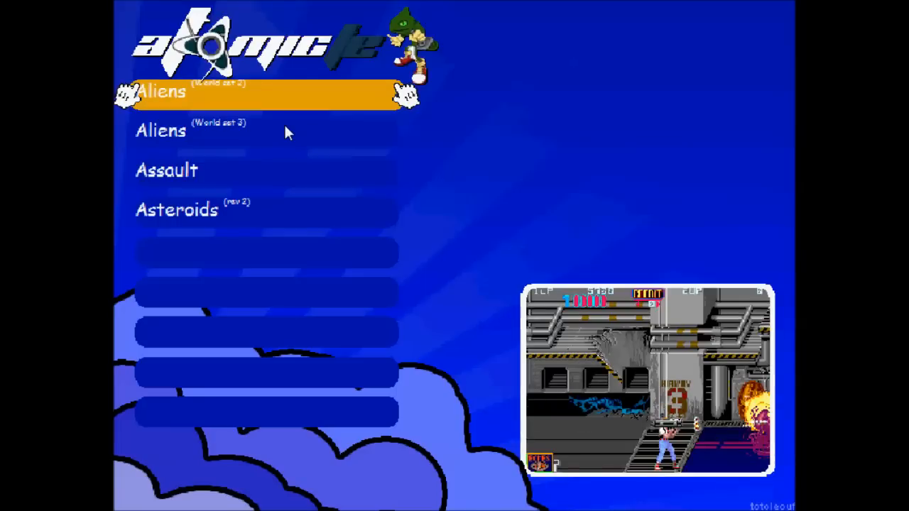
pyautogui.press('Down')
pyautogui.press('Down')
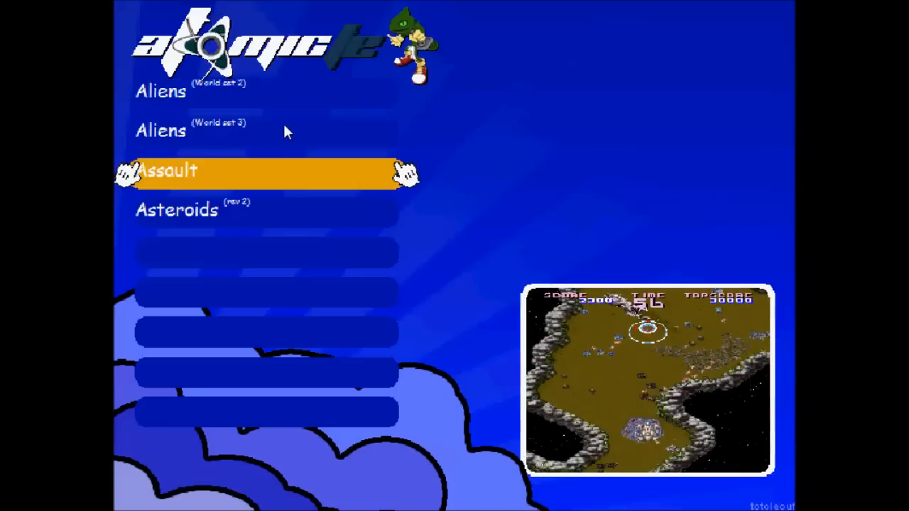
pyautogui.press('Down')
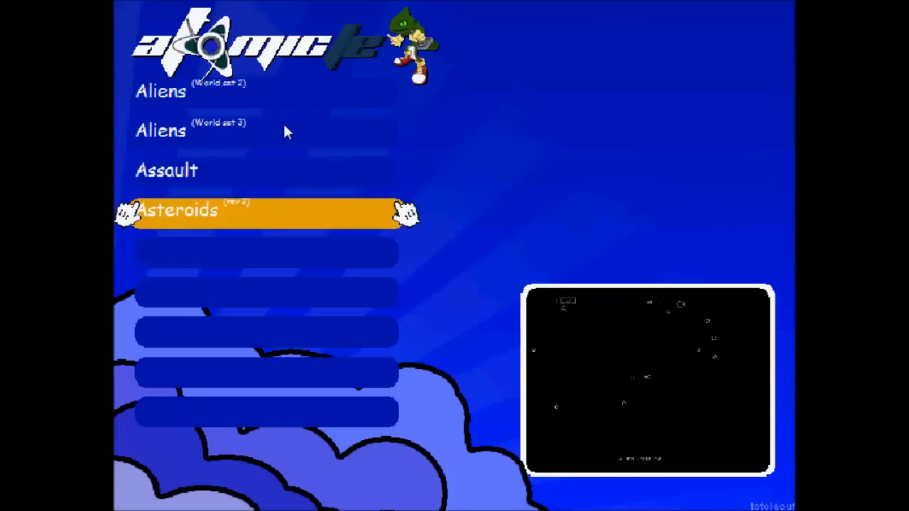
pyautogui.press('Up')
pyautogui.press('Up')
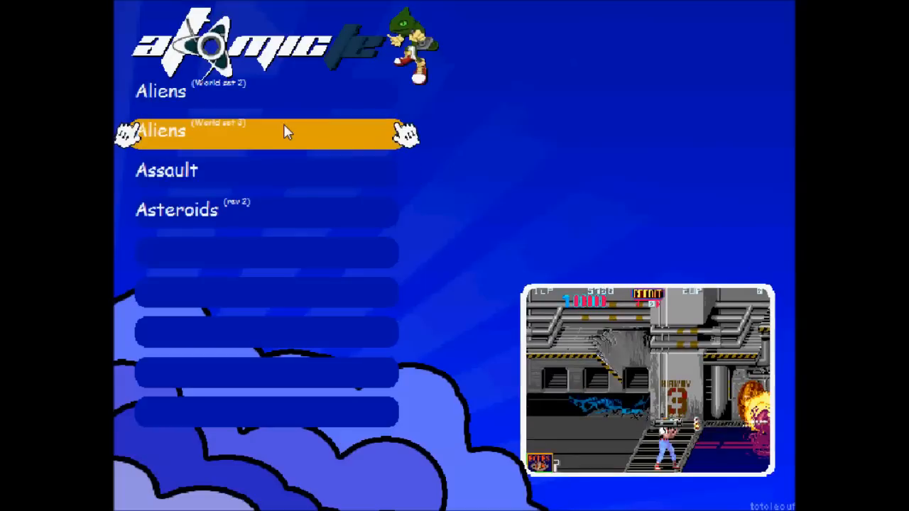
pyautogui.press('Escape')
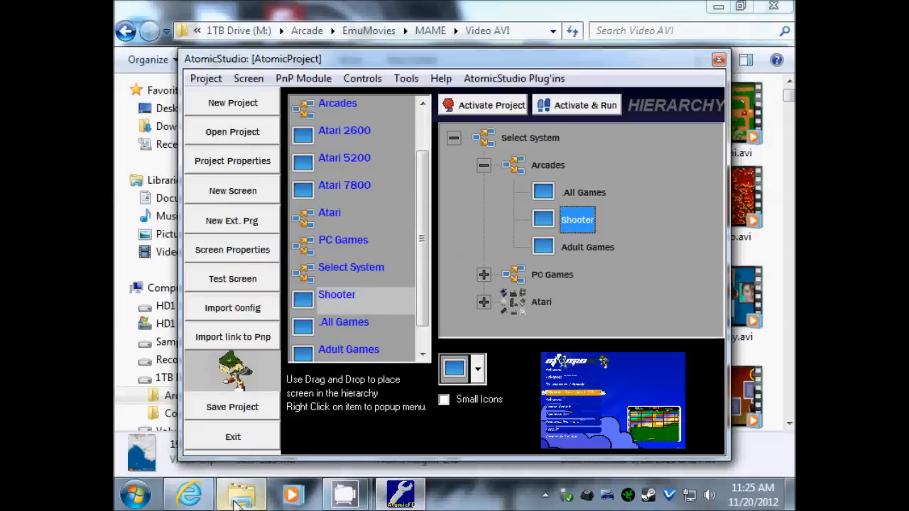
# - Navigate from M:\Arcade through AtomicFE and Projects into the AtomicProject folder
pyautogui.click(239, 496)
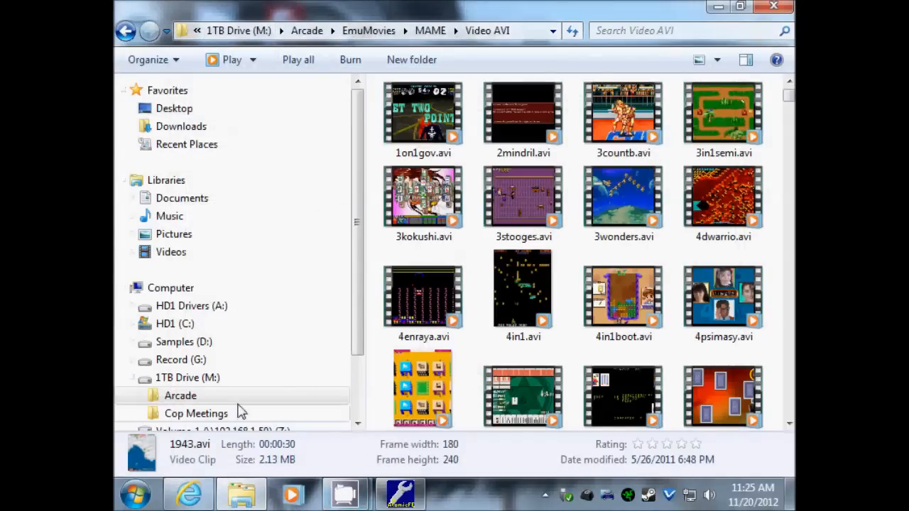
pyautogui.click(177, 396)
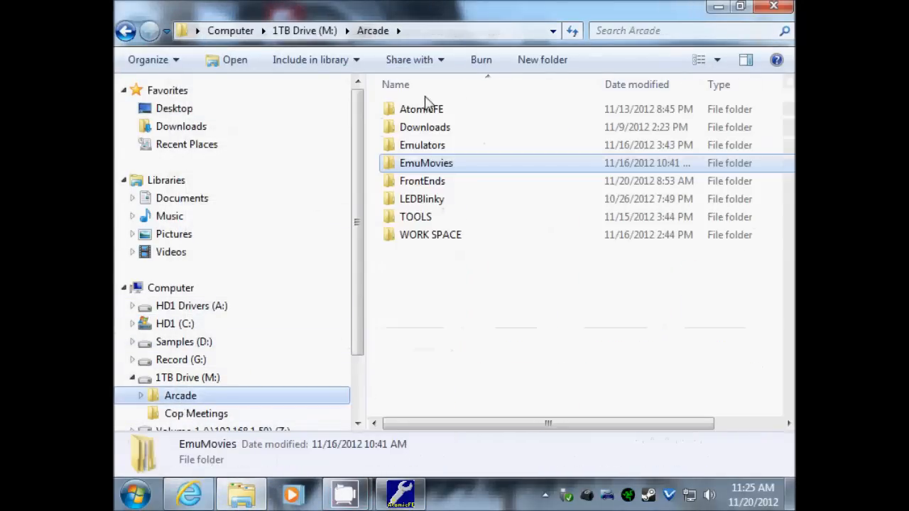
pyautogui.doubleClick(433, 112)
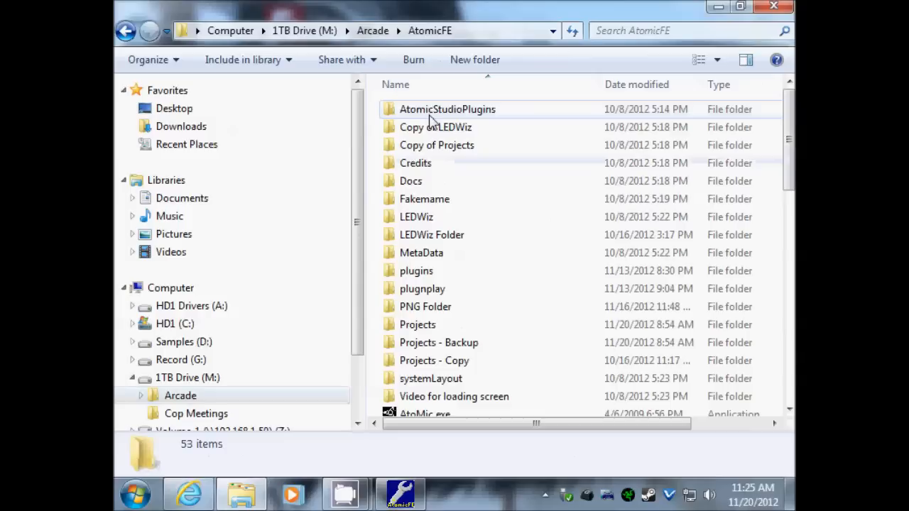
pyautogui.doubleClick(434, 325)
pyautogui.click(132, 33)
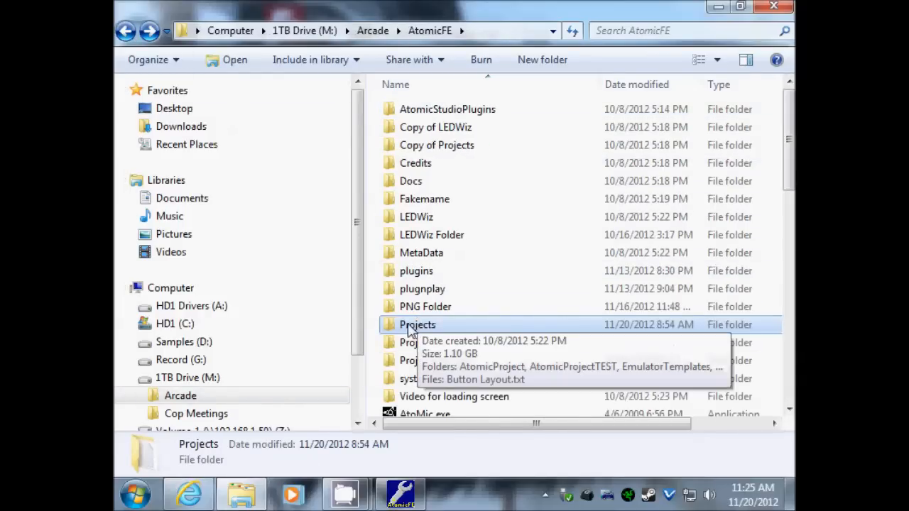
pyautogui.rightClick(411, 327)
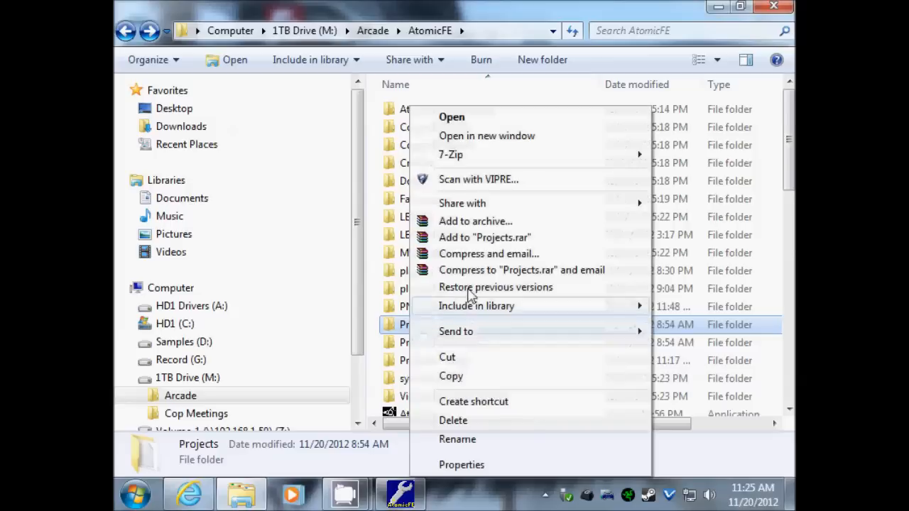
pyautogui.click(786, 159)
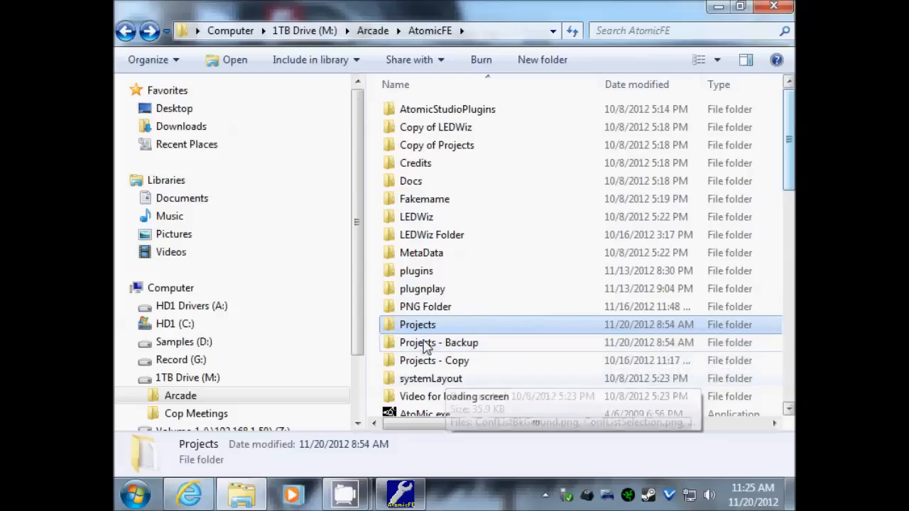
pyautogui.doubleClick(406, 325)
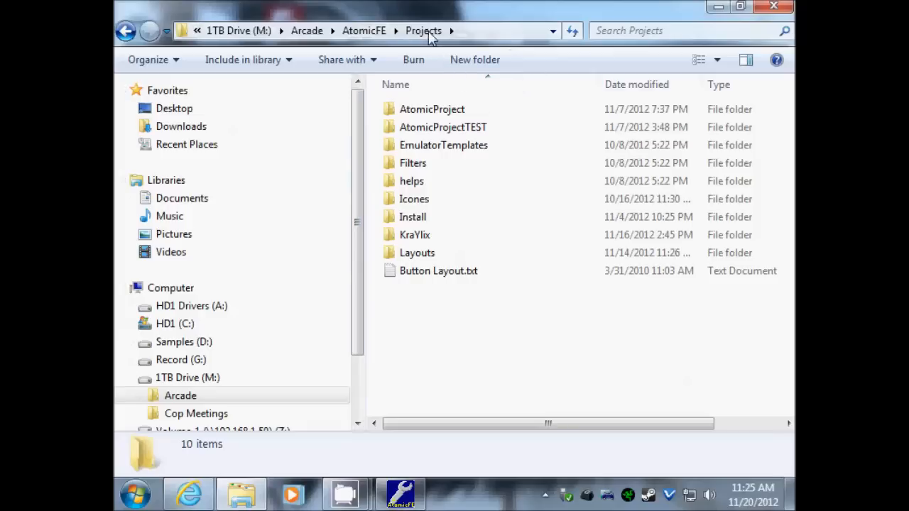
pyautogui.doubleClick(433, 110)
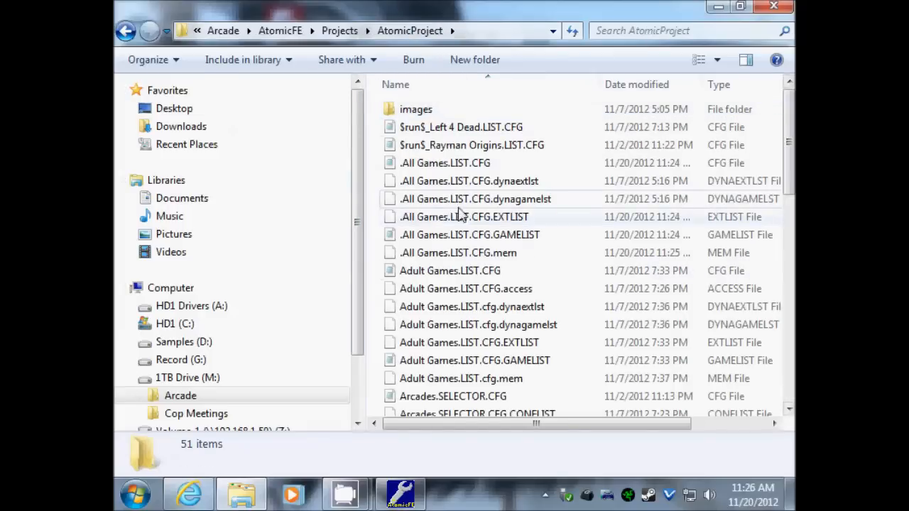
# - Copy the SNAPVIDEODIR line from .All Games.LIST.CFG and close that file
pyautogui.doubleClick(428, 163)
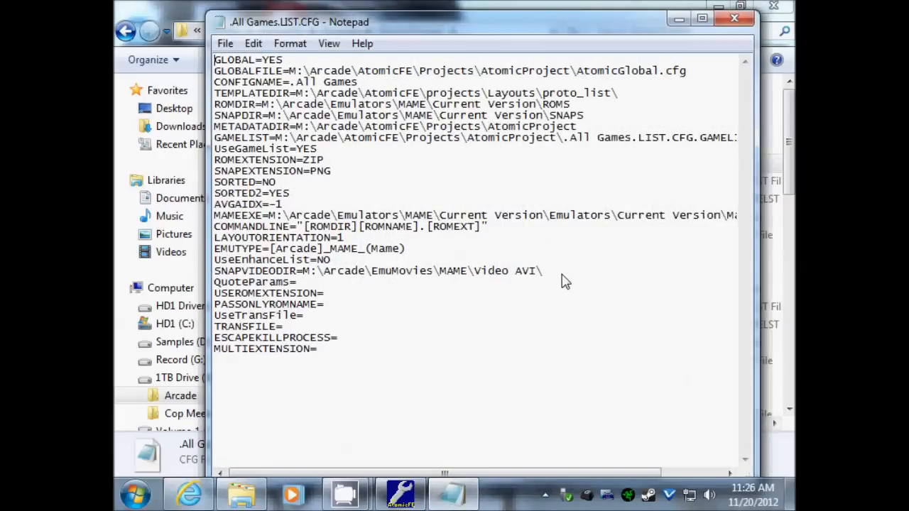
pyautogui.moveTo(508, 274); pyautogui.dragTo(250, 269)
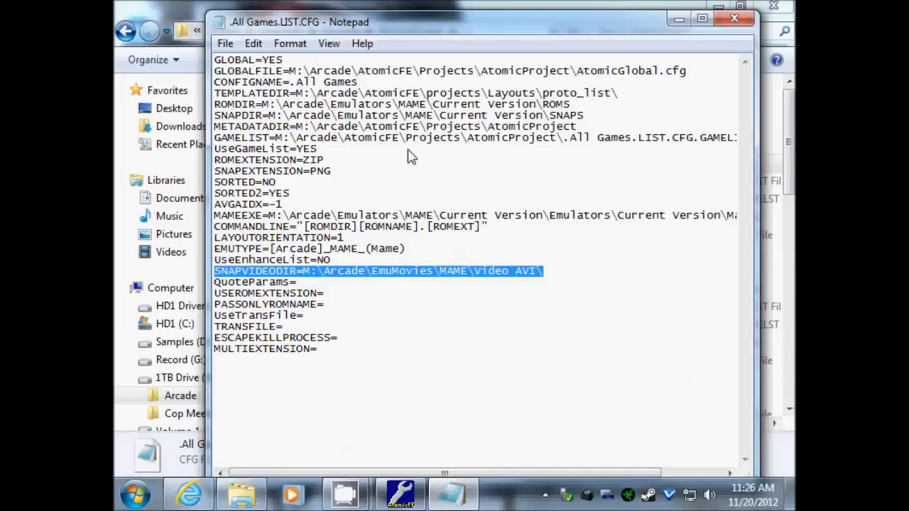
pyautogui.click(734, 19)
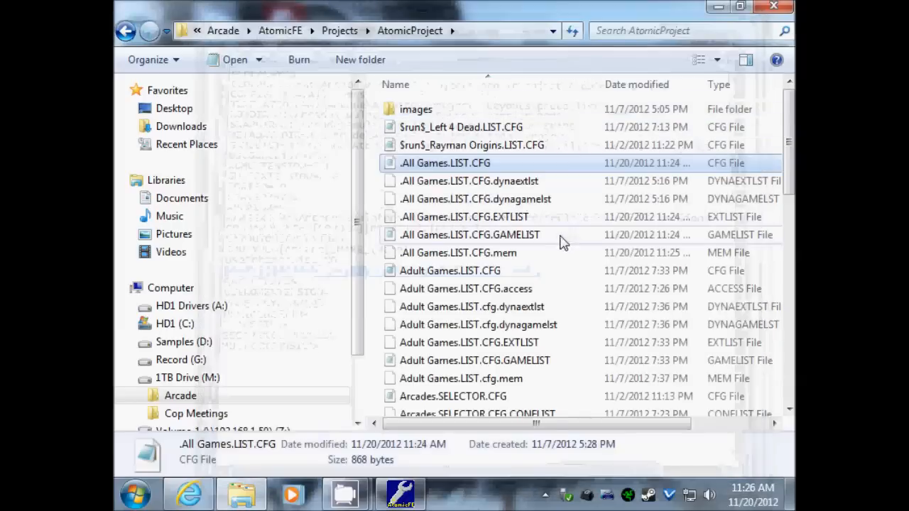
# - Select Adult Games.LIST.CFG in the AtomicProject file list
pyautogui.click(433, 345)
pyautogui.scroll(-3, 440, 339)
pyautogui.scroll(-4, 440, 339)
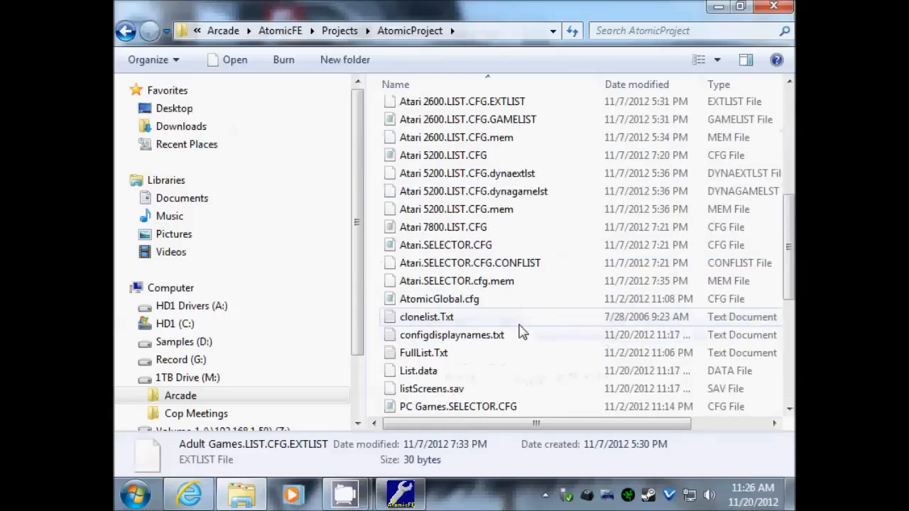
pyautogui.scroll(-2, 440, 323)
pyautogui.scroll(6, 444, 312)
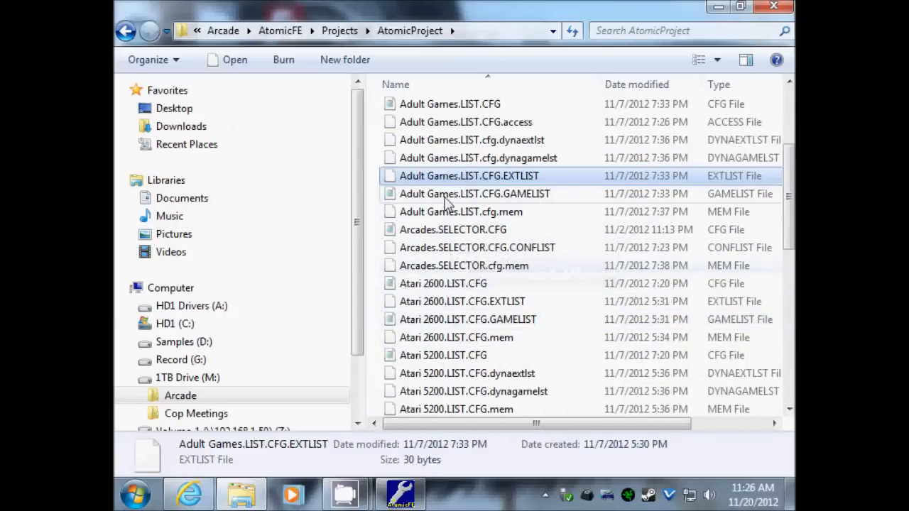
pyautogui.scroll(1, 461, 190)
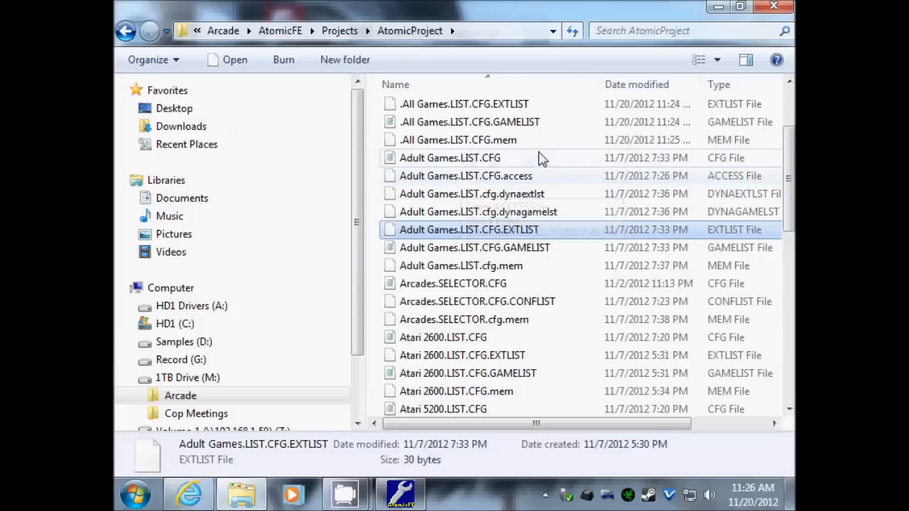
pyautogui.click(472, 162)
# - Paste the Video AVI SNAPVIDEODIR line at the end of Adult Games.LIST.CFG and save it
pyautogui.doubleClick(473, 162)
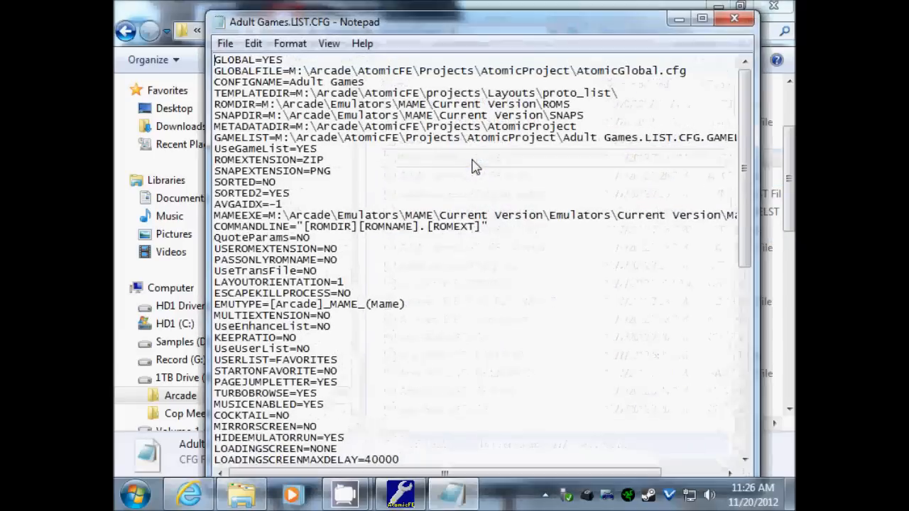
pyautogui.moveTo(751, 157); pyautogui.dragTo(751, 355)
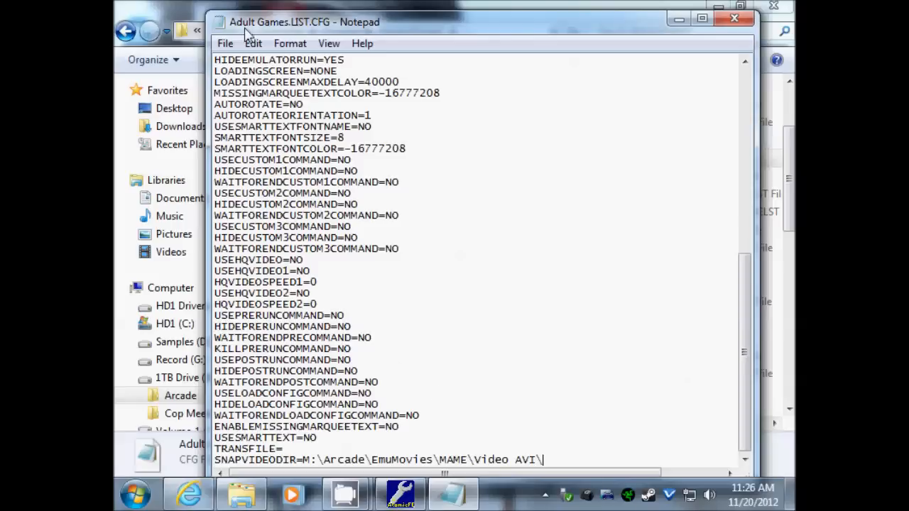
pyautogui.click(747, 26)
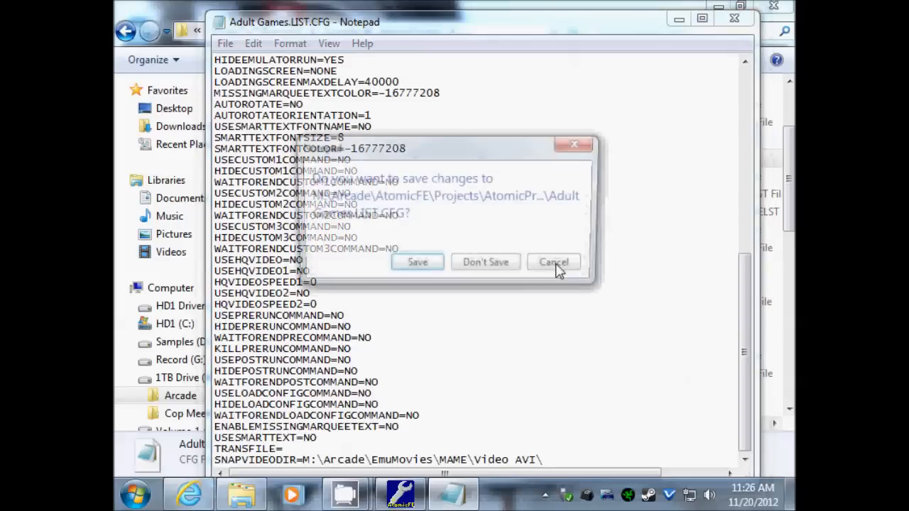
pyautogui.click(414, 267)
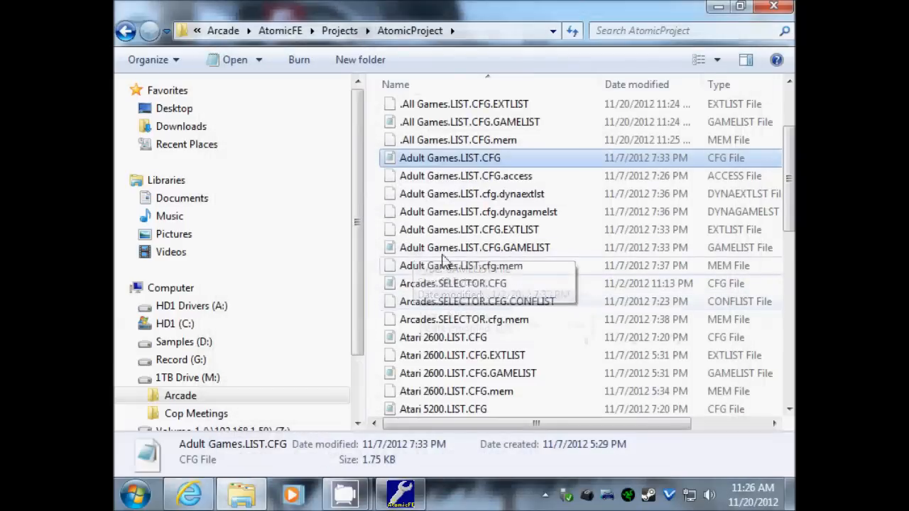
# - Paste the same SNAPVIDEODIR line into Shooter.LIST.CFG, save it and close Notepad
pyautogui.moveTo(789, 165); pyautogui.dragTo(774, 335)
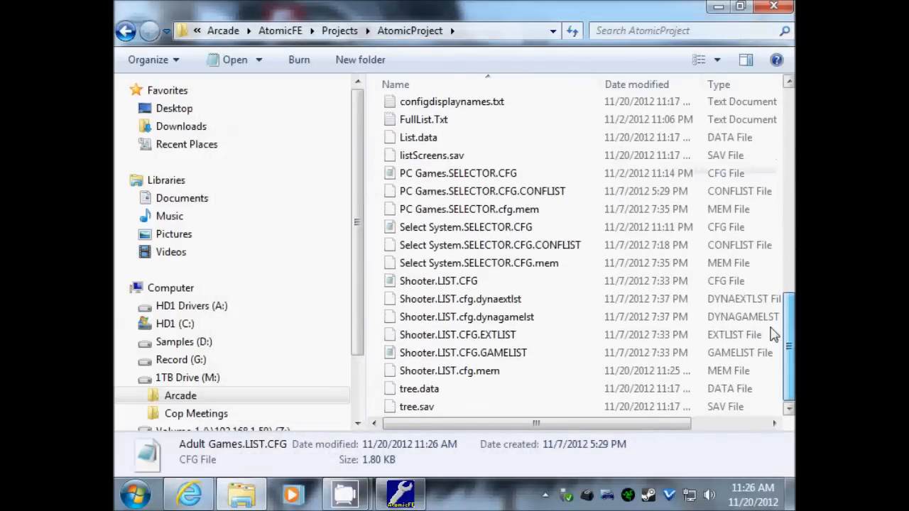
pyautogui.doubleClick(462, 284)
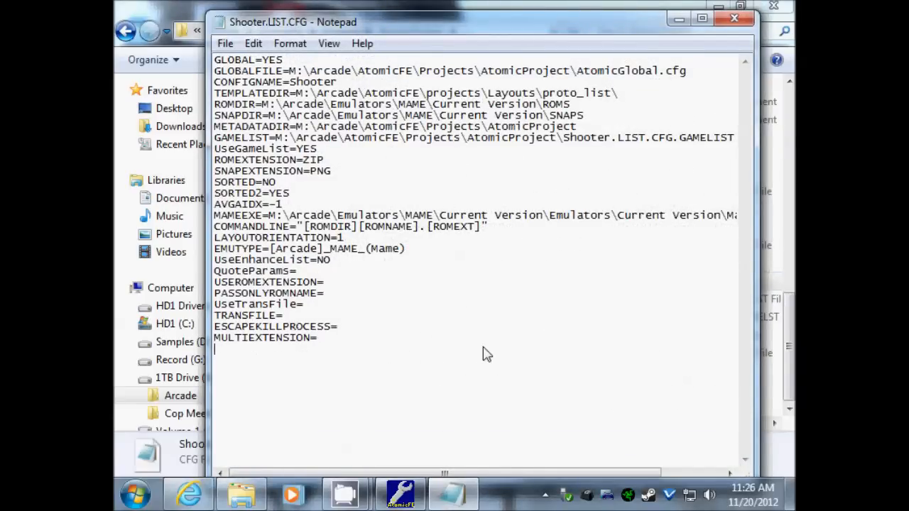
pyautogui.click(224, 44)
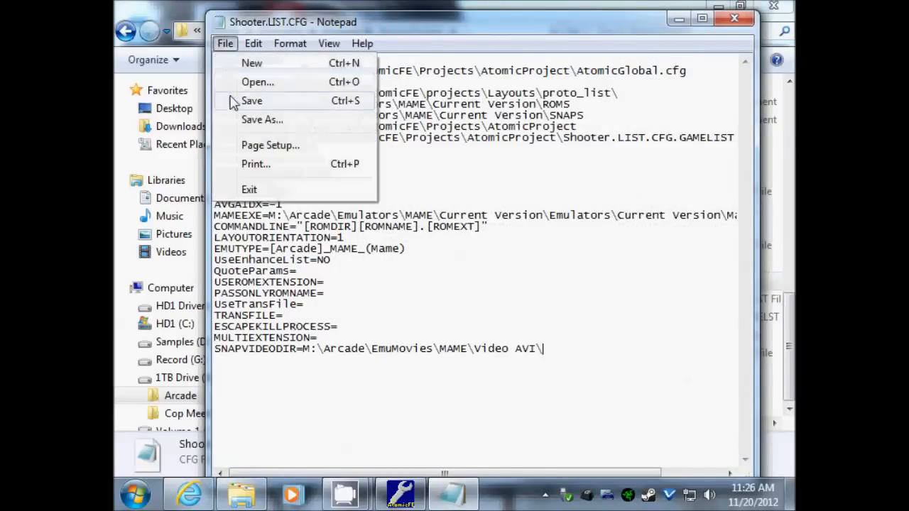
pyautogui.click(241, 105)
pyautogui.click(734, 18)
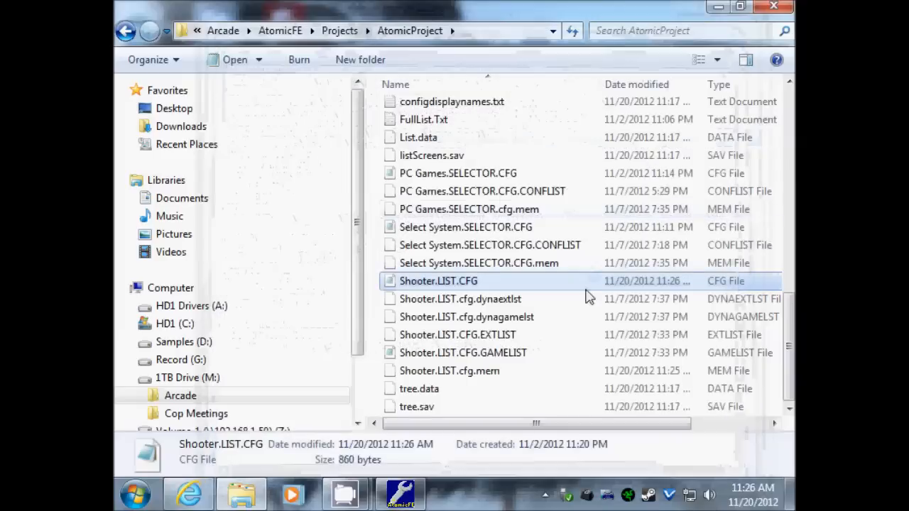
# - Run Test Screen on the Arcades node in AtomicStudio's hierarchy
pyautogui.click(404, 501)
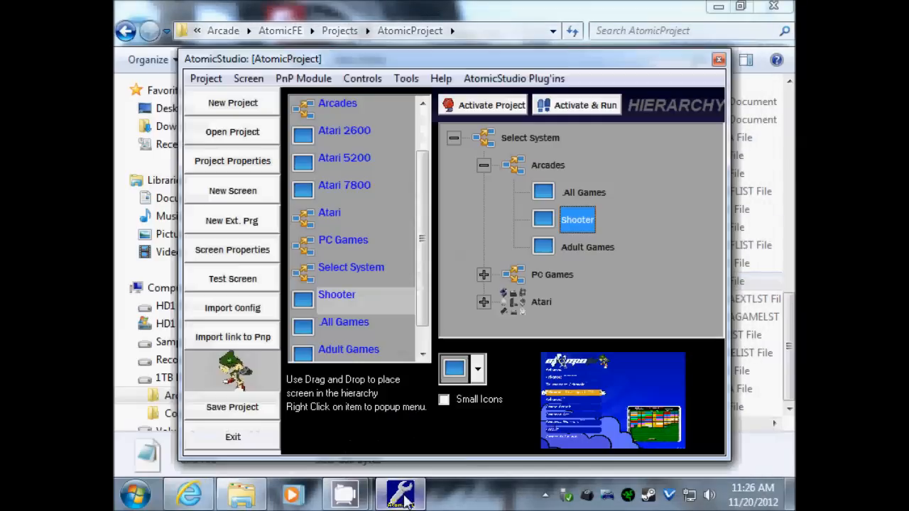
pyautogui.click(540, 167)
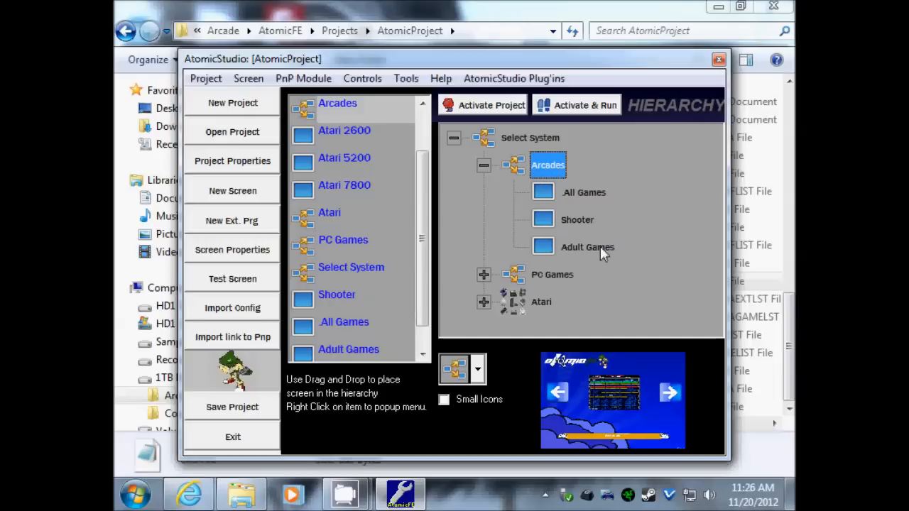
pyautogui.rightClick(534, 166)
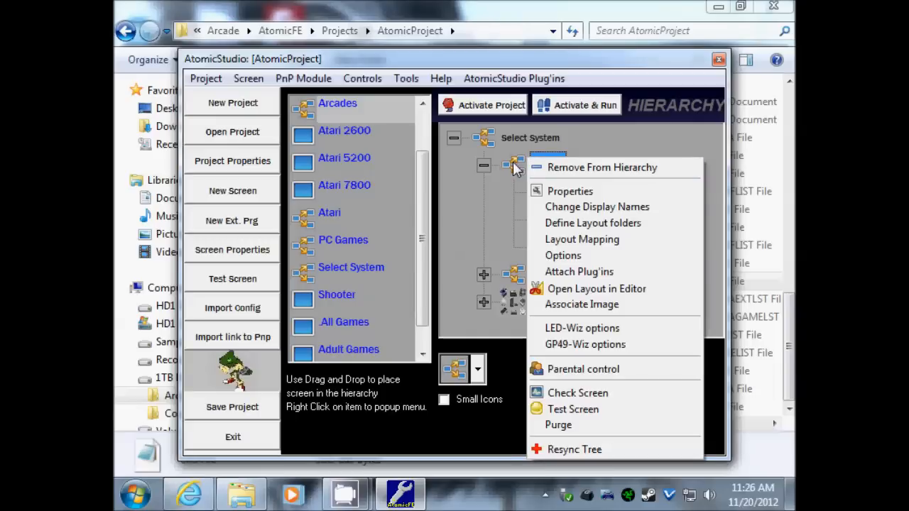
pyautogui.click(557, 415)
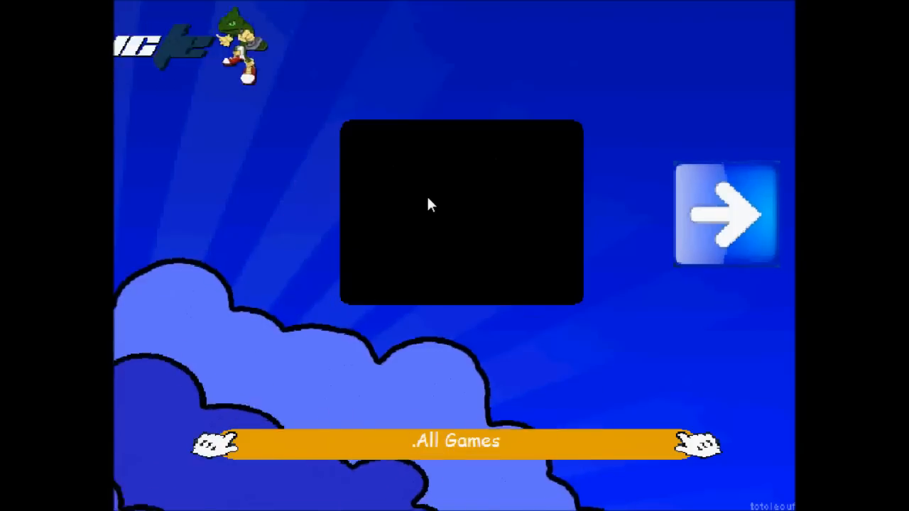
# - Open a category's game list and preview 1942, 10yard, 1944 and 1on1gov
pyautogui.press('Right')
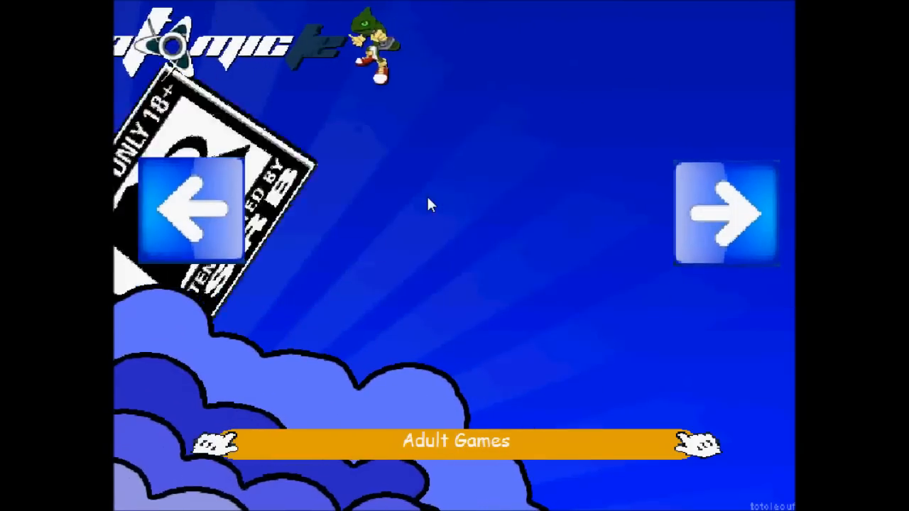
pyautogui.press('Right')
pyautogui.press('Left')
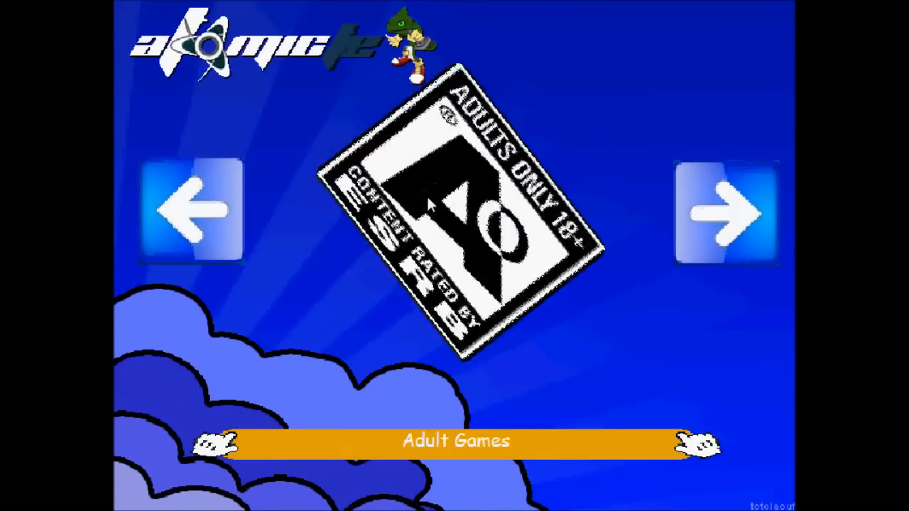
pyautogui.press('Return')
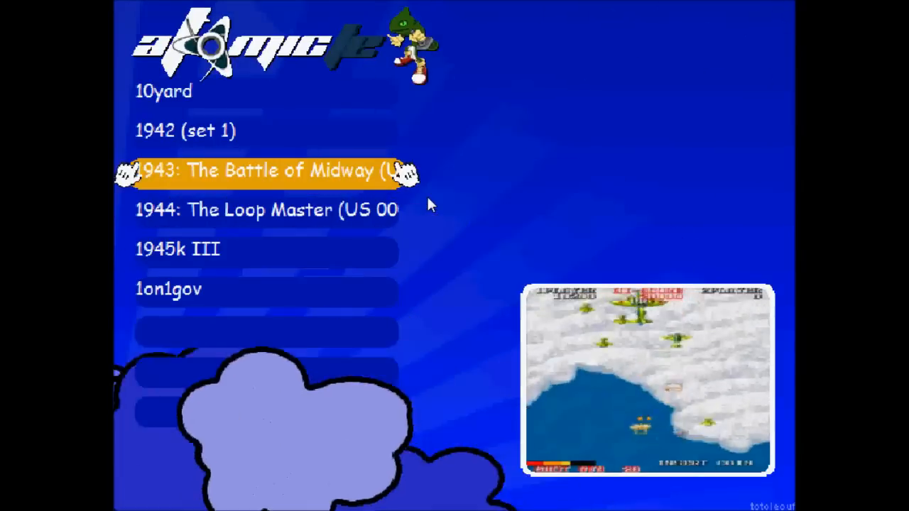
pyautogui.press('Up')
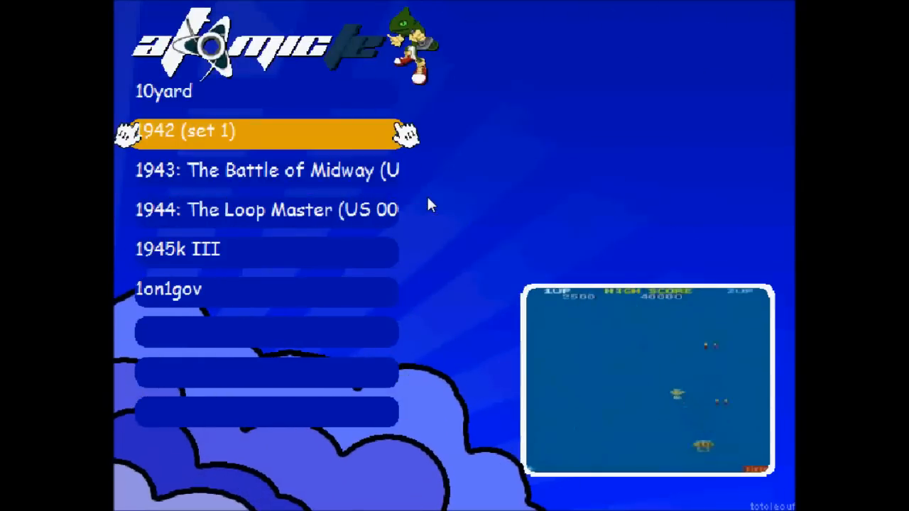
pyautogui.press('Up')
pyautogui.press('Down')
pyautogui.press('Down')
pyautogui.press('Down')
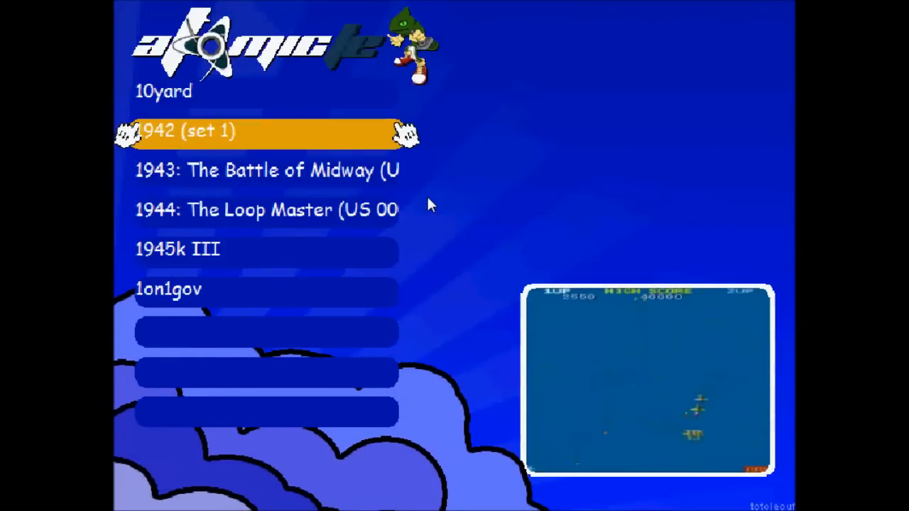
pyautogui.press('Down')
pyautogui.press('Down')
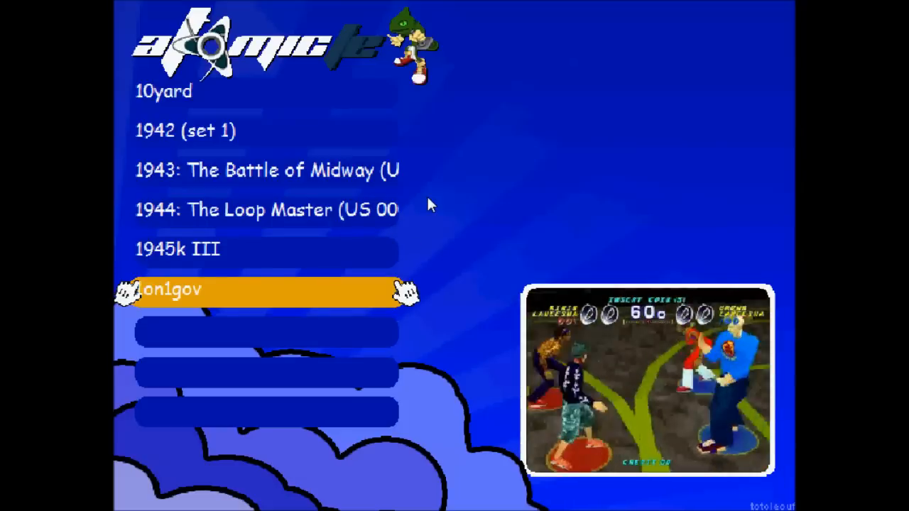
pyautogui.press('Escape')
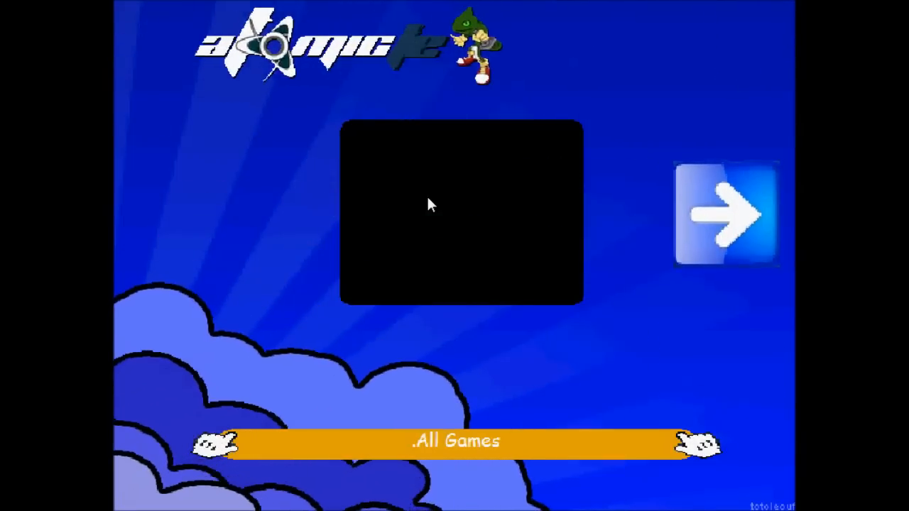
# - Open the Shooter category, preview Aliens, Assault and Asteroids, then exit AtomicFE
pyautogui.press('Right')
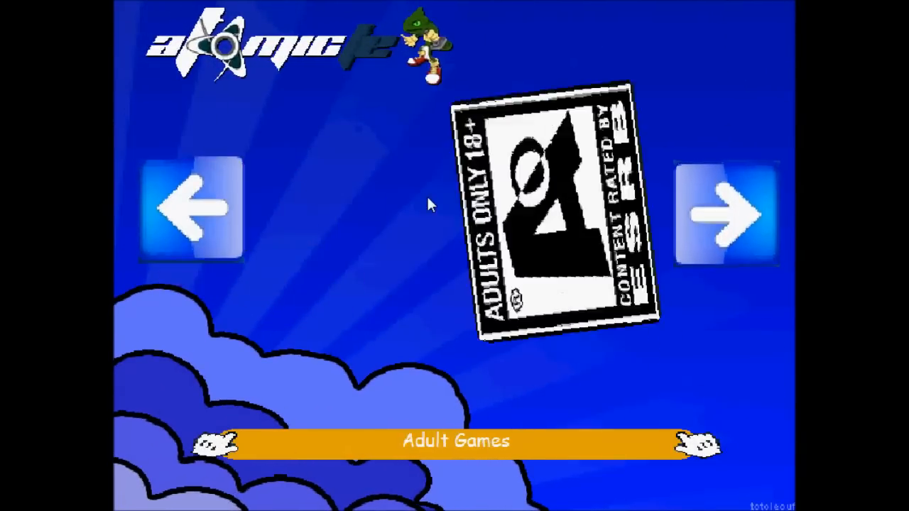
pyautogui.press('Right')
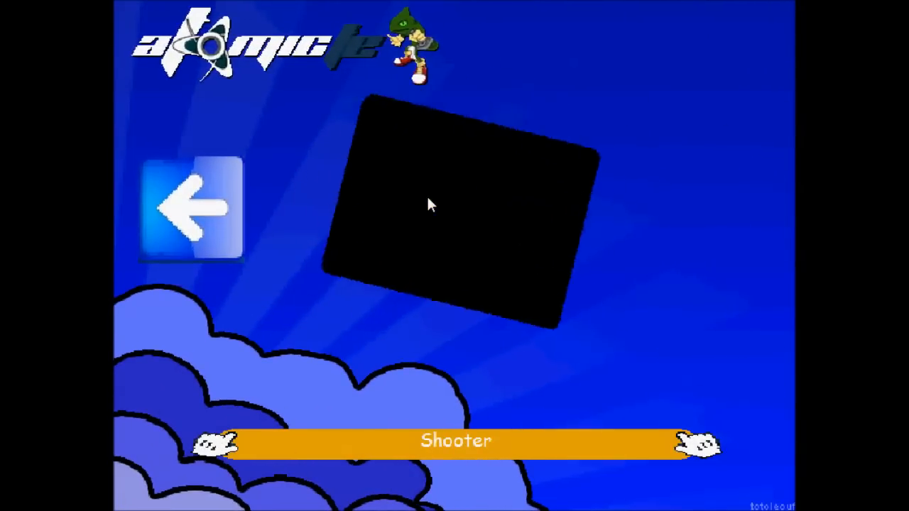
pyautogui.press('Return')
pyautogui.press('Up')
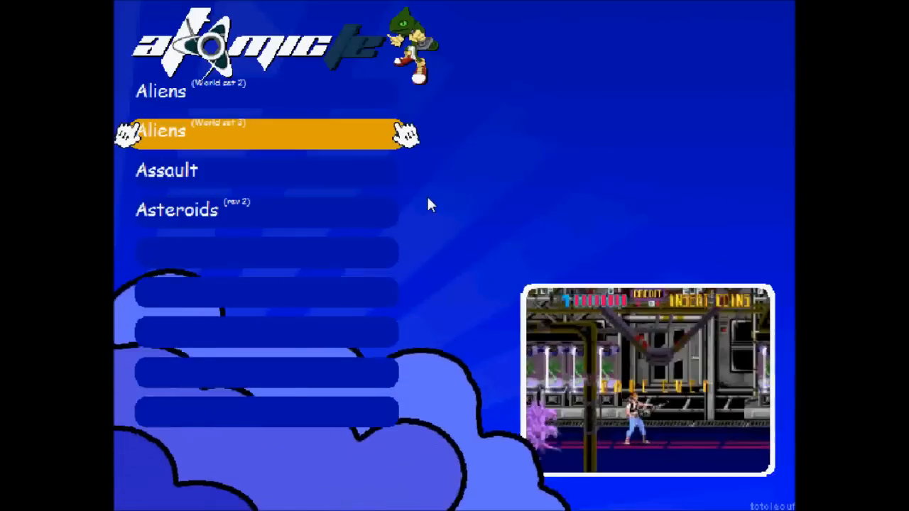
pyautogui.press('Up')
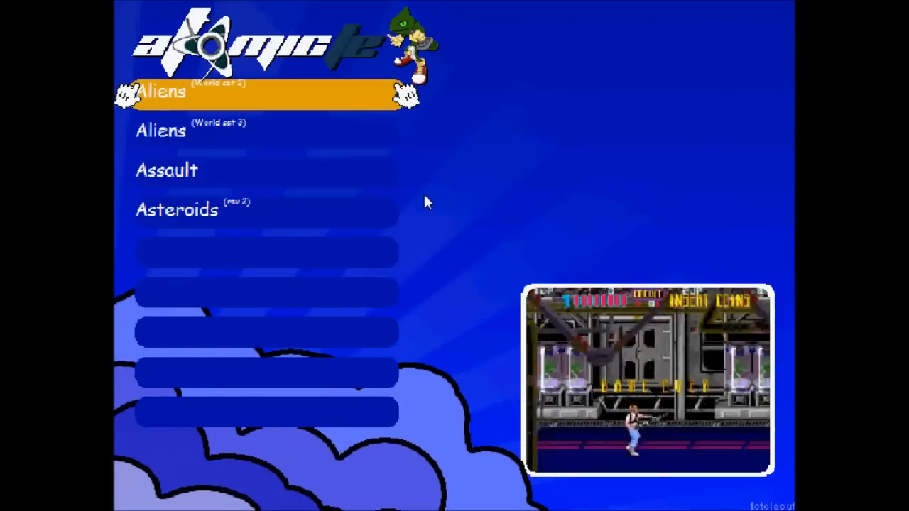
pyautogui.press('Down')
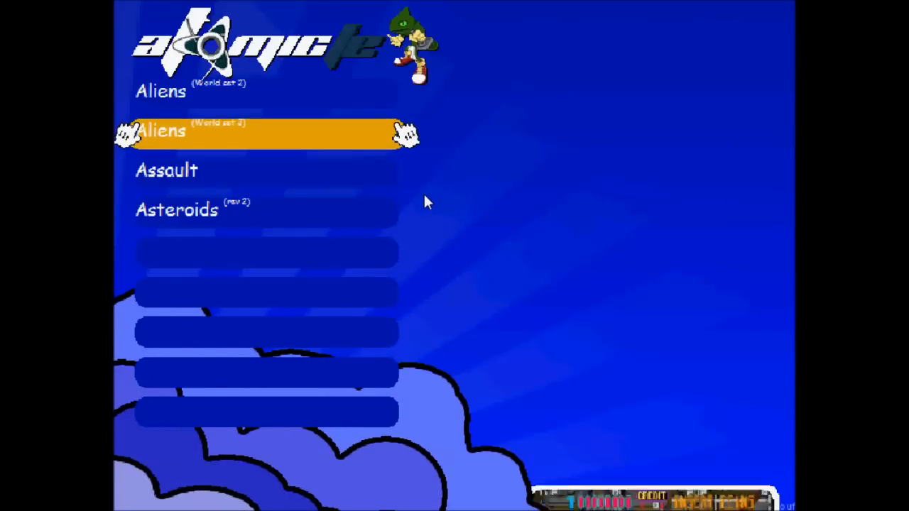
pyautogui.press('Down')
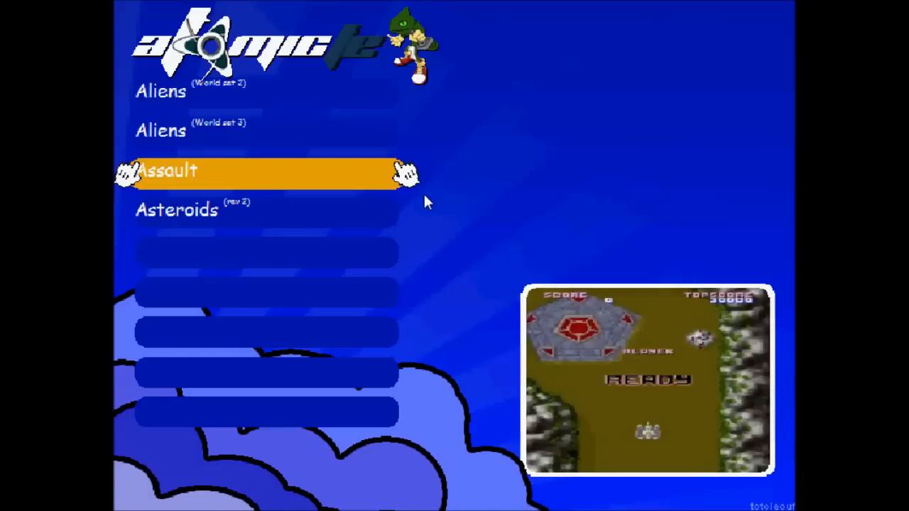
pyautogui.press('Down')
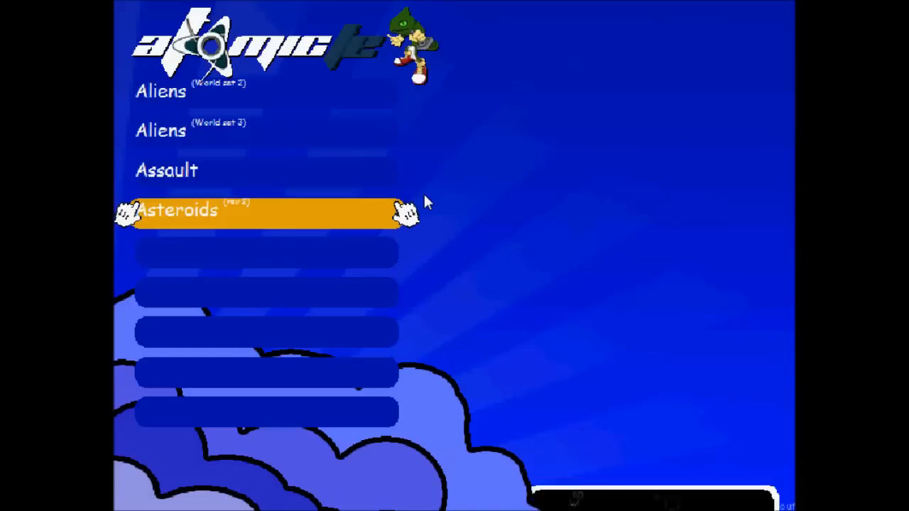
pyautogui.press('Return')
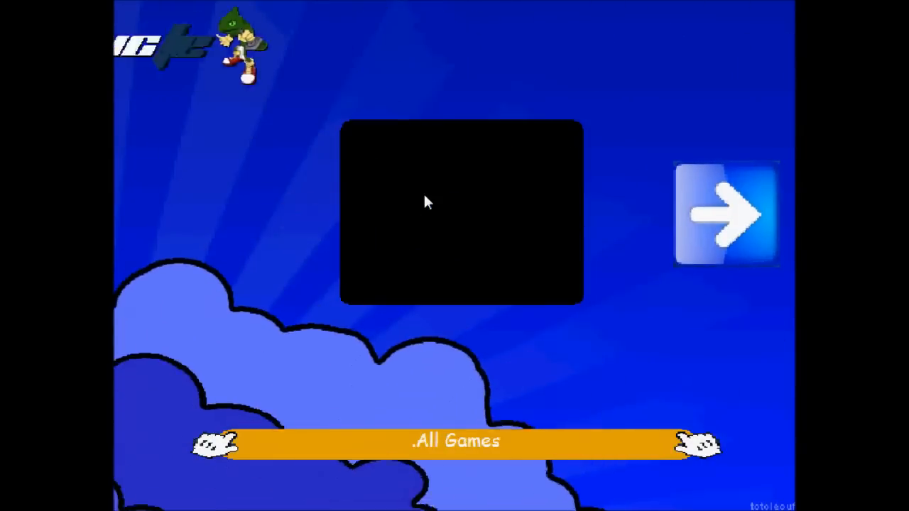
pyautogui.press('Escape')
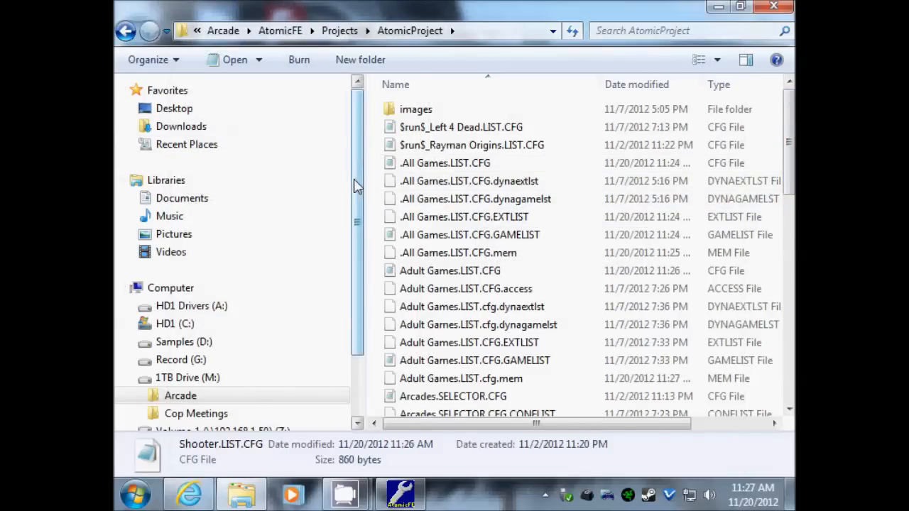
# - Navigate from Arcade through EmuMovies and MAME into the Video AVI folder
pyautogui.scroll(-1, 360, 204)
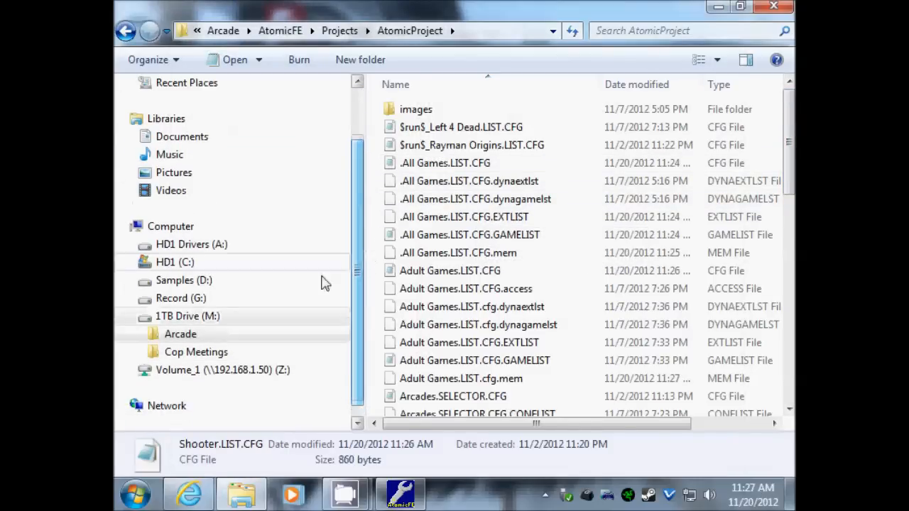
pyautogui.click(169, 339)
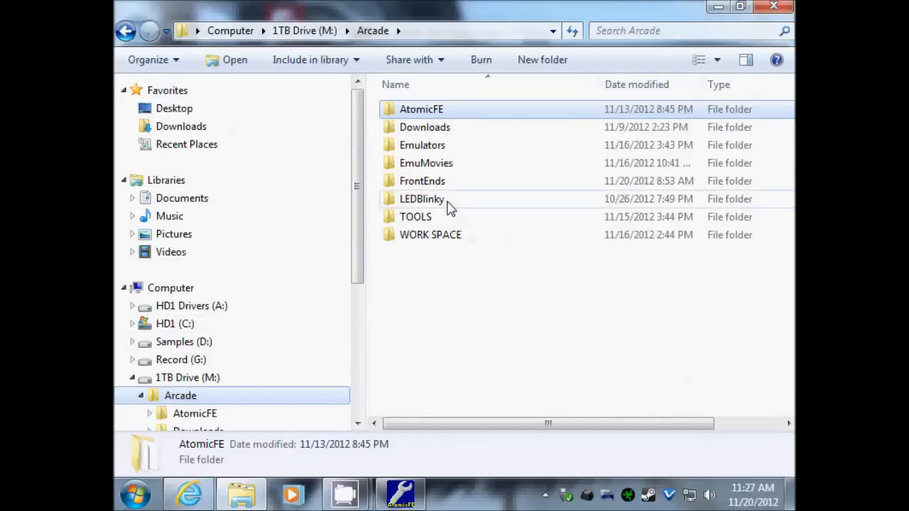
pyautogui.doubleClick(431, 167)
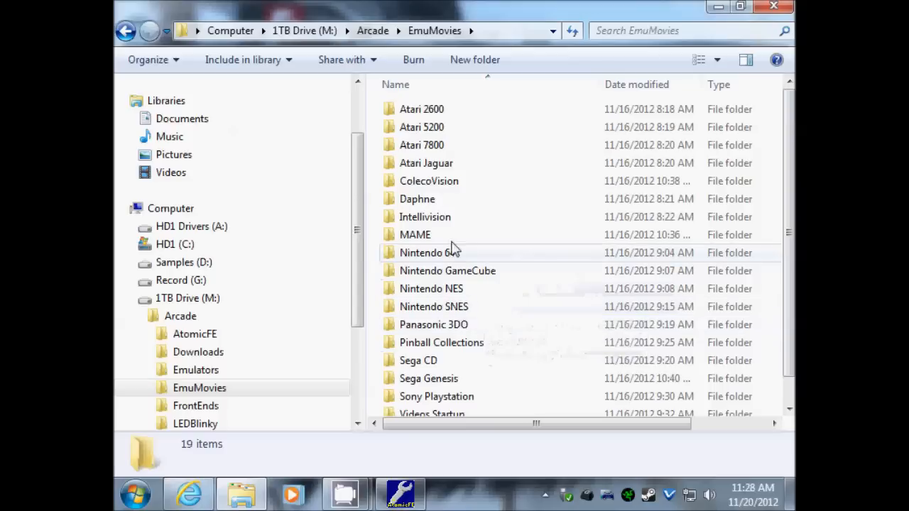
pyautogui.doubleClick(421, 237)
pyautogui.doubleClick(426, 133)
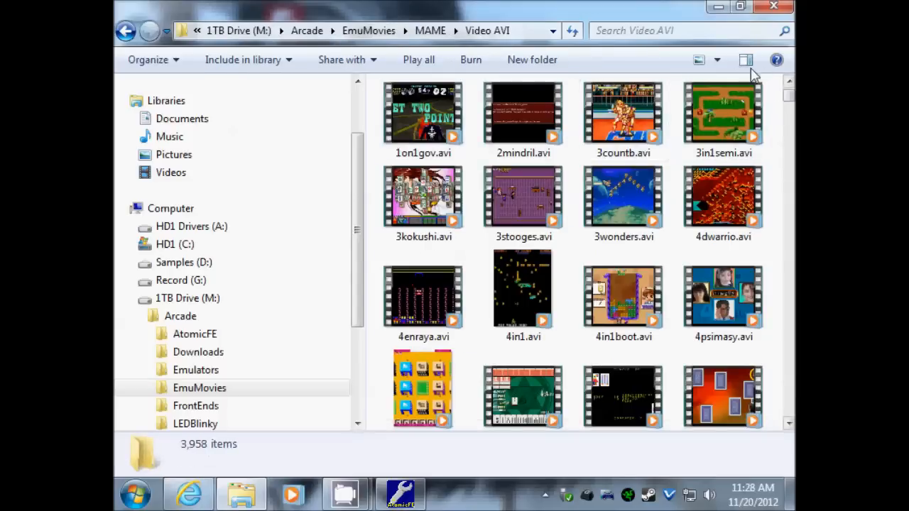
# - Show the clips in Details view, sorted by name ascending, scrolled to the top
pyautogui.click(717, 61)
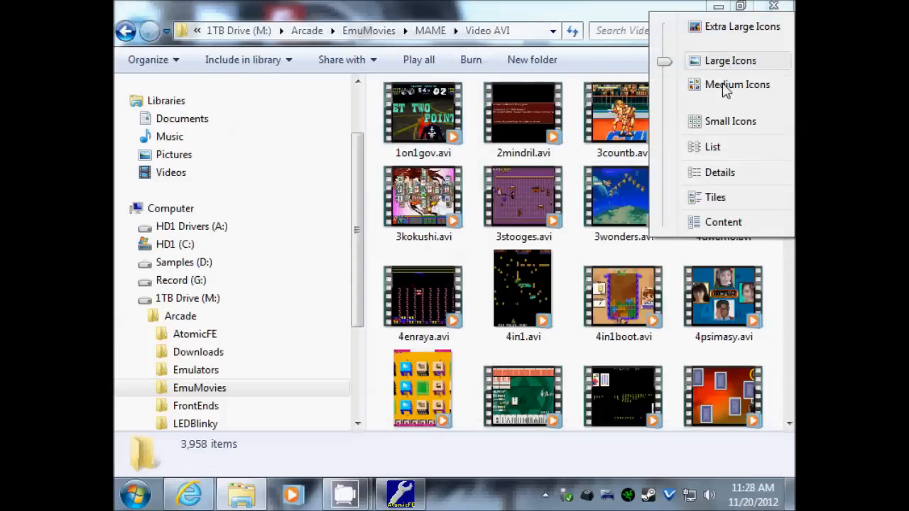
pyautogui.click(718, 173)
pyautogui.click(424, 86)
pyautogui.click(423, 87)
pyautogui.moveTo(787, 96)
pyautogui.mouseDown()
pyautogui.moveTo(789, 129)
pyautogui.moveTo(789, 102)
pyautogui.mouseUp()
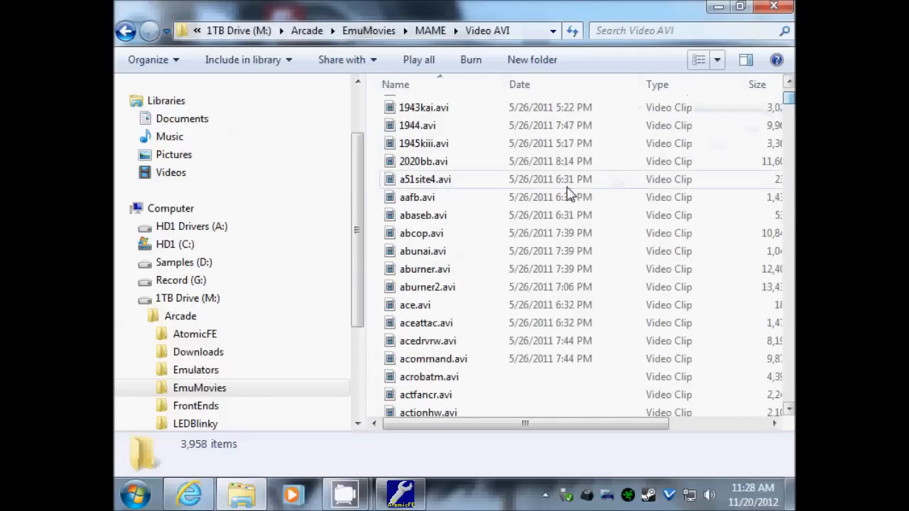
pyautogui.moveTo(787, 106); pyautogui.dragTo(788, 94)
# - Rename 1on1gov.avi to 1on1govTEST.avi by inserting TEST before the extension
pyautogui.click(440, 109)
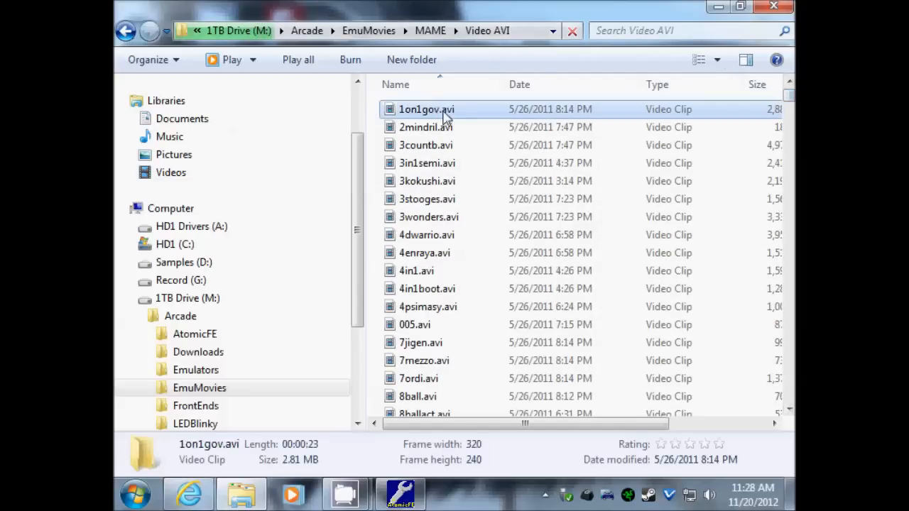
pyautogui.rightClick(426, 113)
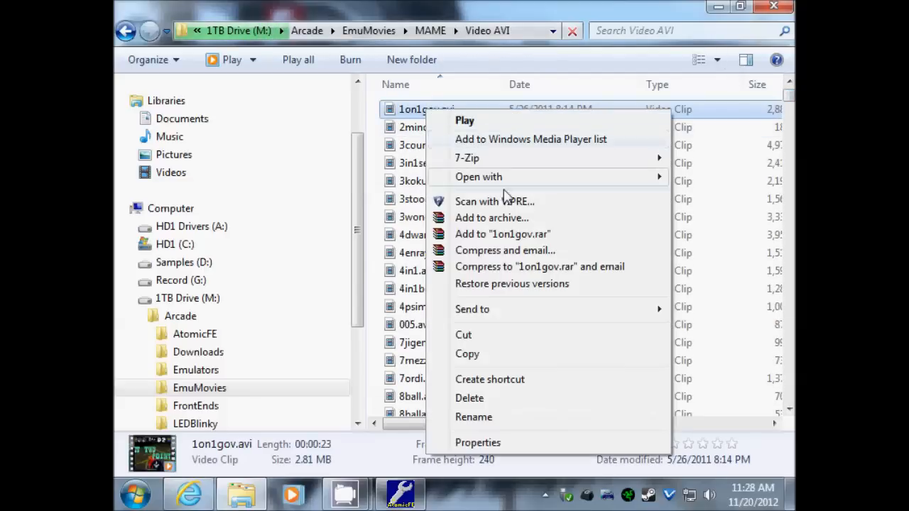
pyautogui.click(494, 418)
pyautogui.press('Right')
pyautogui.write('TEST')
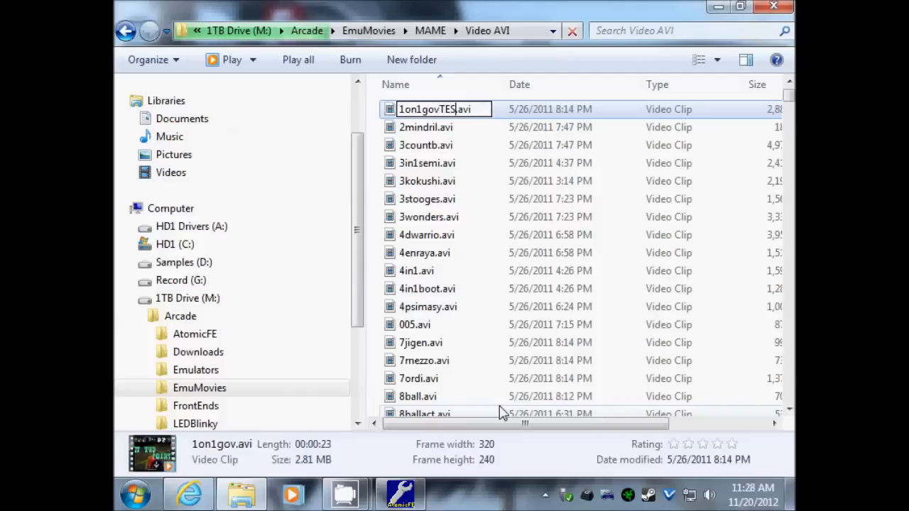
pyautogui.press('Return')
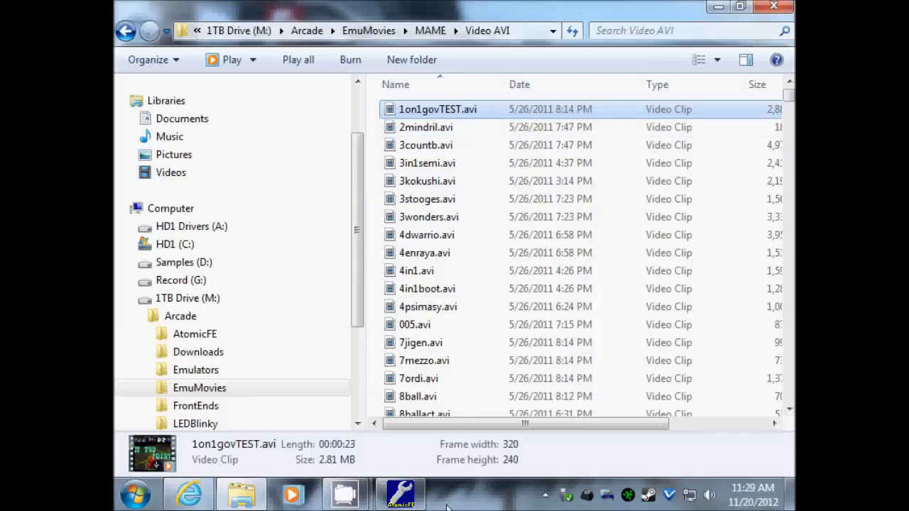
pyautogui.click(424, 504)
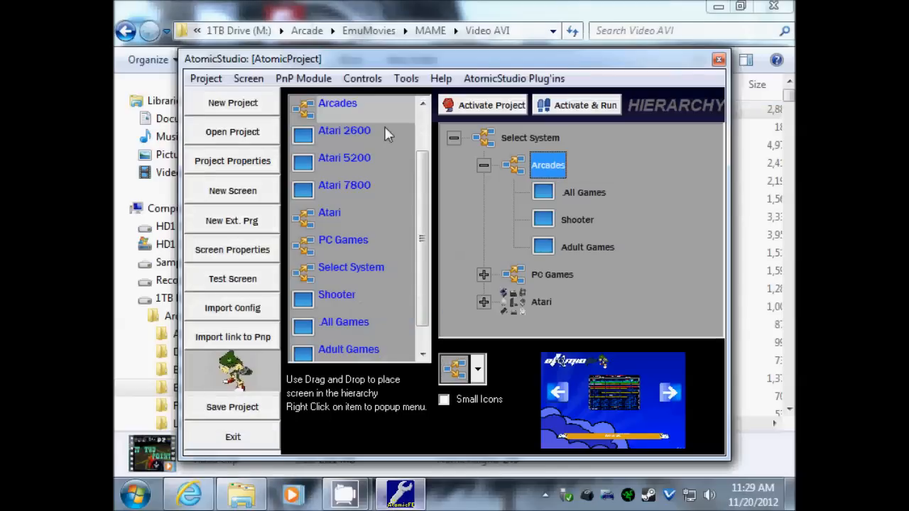
# - Test-run the Arcades screen from its hierarchy context menu
pyautogui.rightClick(554, 163)
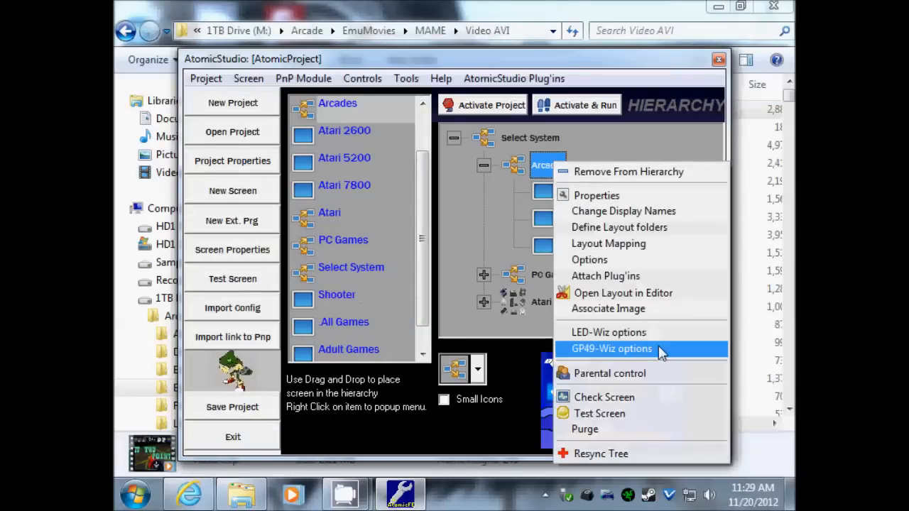
pyautogui.click(598, 415)
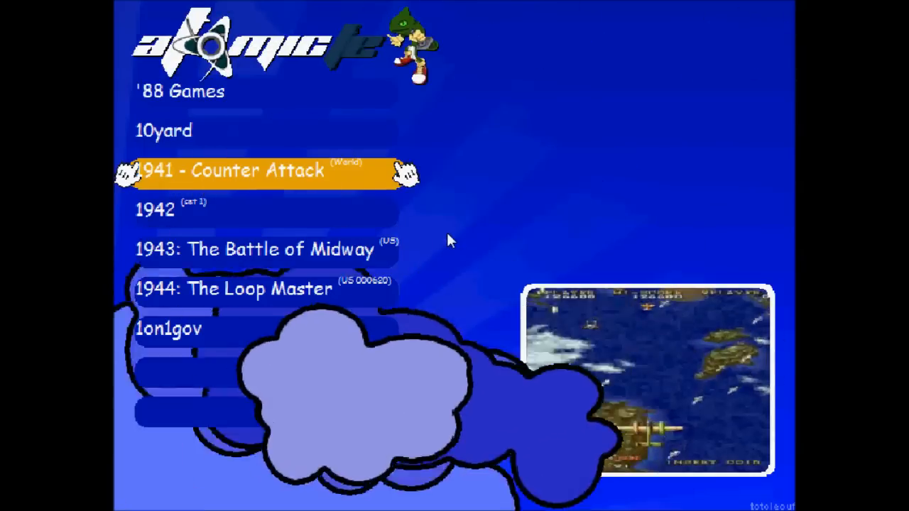
# - Preview 1944 and 1943 in the game list, then exit AtomicFE
pyautogui.press('Down')
pyautogui.press('Down')
pyautogui.press('Down')
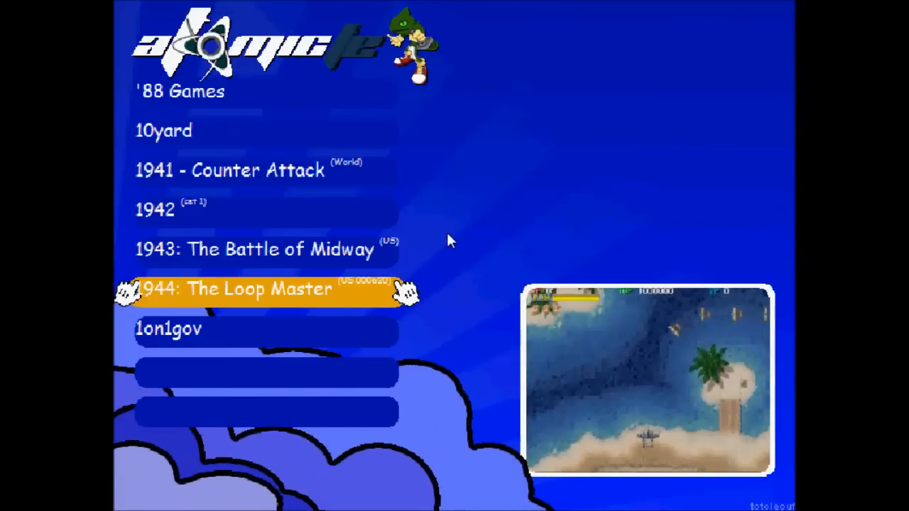
pyautogui.press('Up')
pyautogui.press('Down')
pyautogui.press('Down')
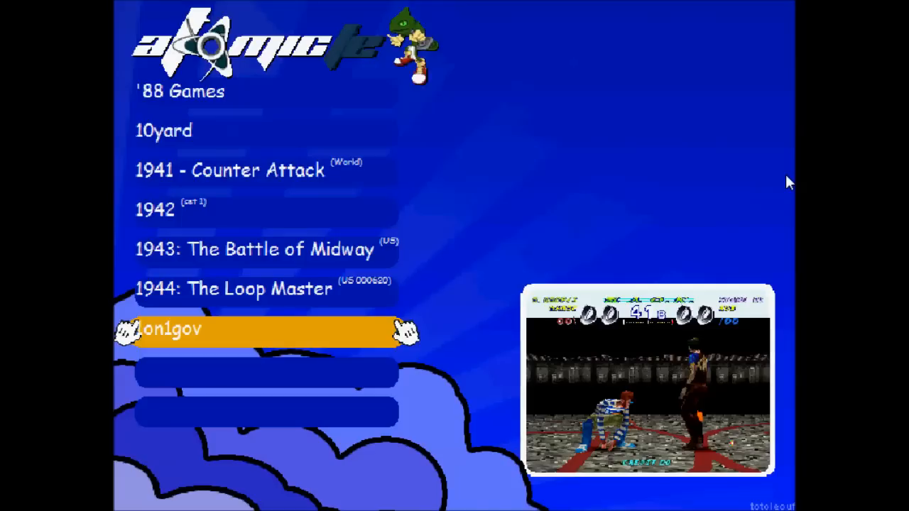
pyautogui.press('Escape')
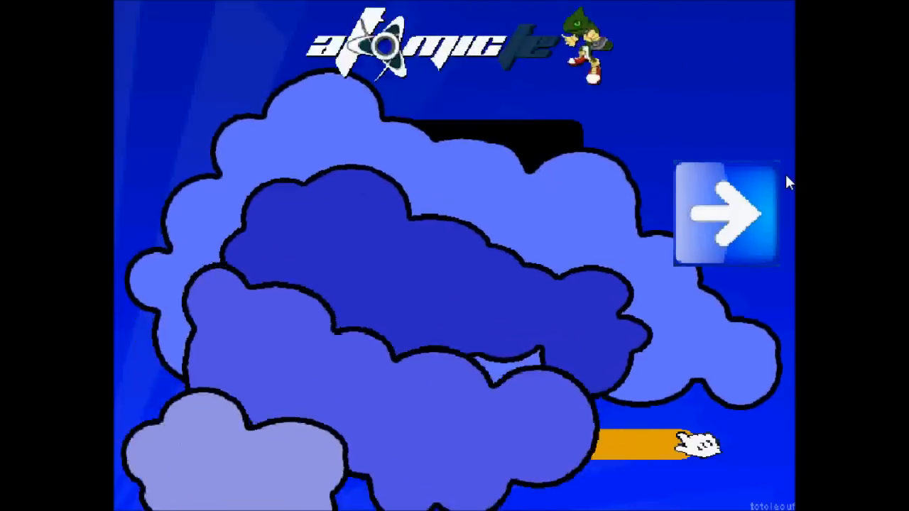
pyautogui.press('Escape')
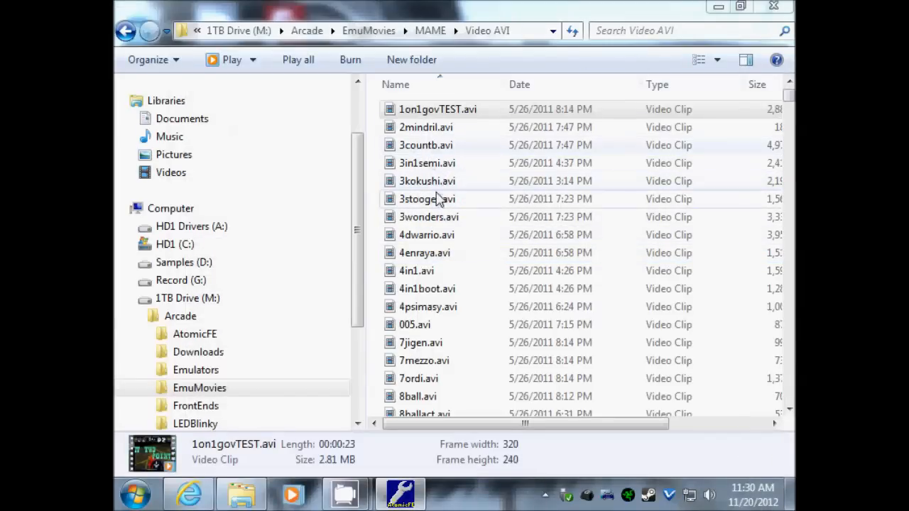
# - Rename 1on1govTEST.avi back to 1on1gov.avi by deleting TEST
pyautogui.rightClick(458, 114)
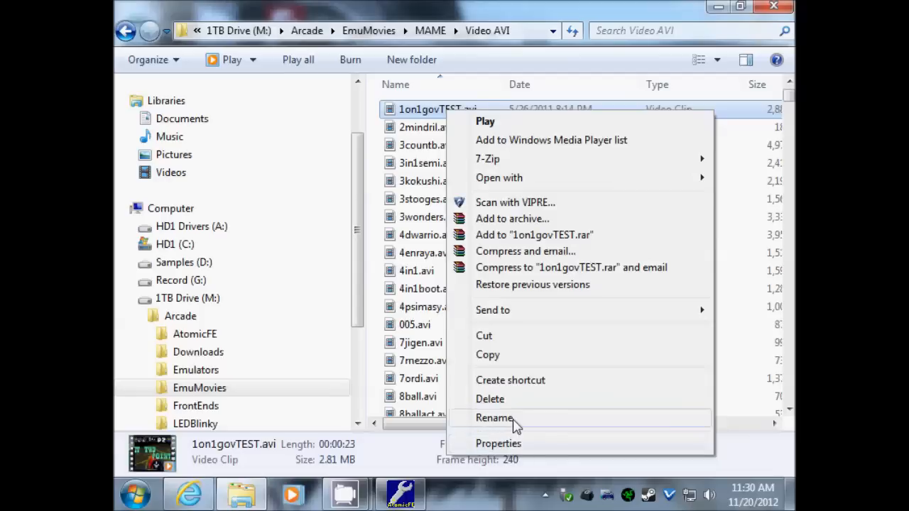
pyautogui.click(493, 417)
pyautogui.click(447, 111)
pyautogui.press('BackSpace')
pyautogui.press('BackSpace')
pyautogui.press('BackSpace')
pyautogui.press('BackSpace')
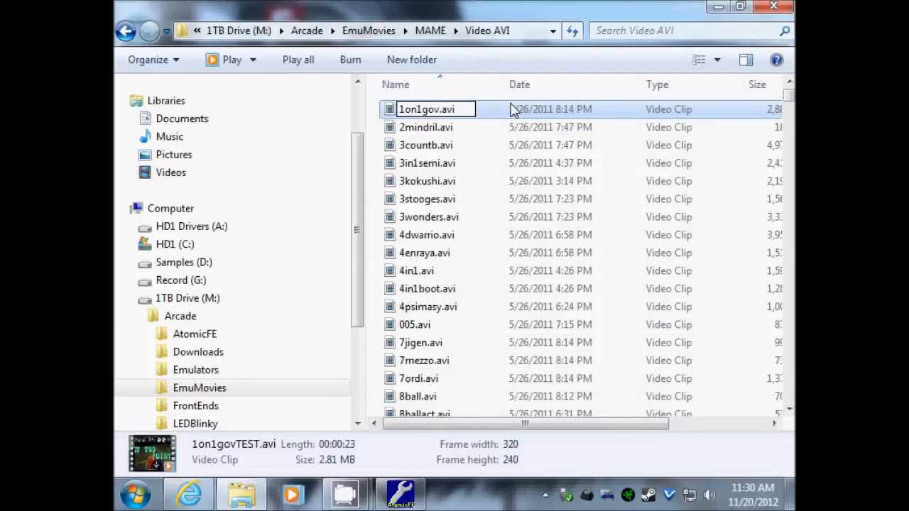
pyautogui.press('Return')
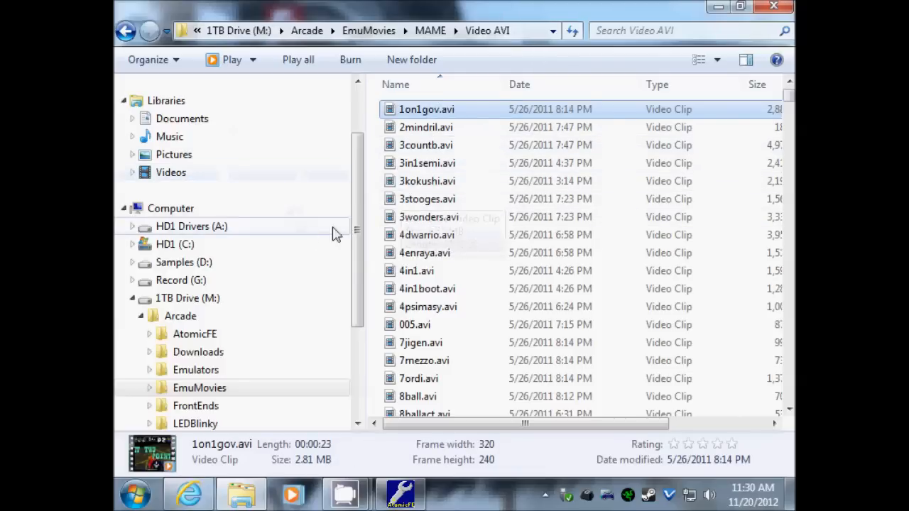
# - Go back through MAME and EmuMovies to the Arcade folder, then bring AtomicStudio forward
pyautogui.moveTo(355, 224); pyautogui.dragTo(360, 248)
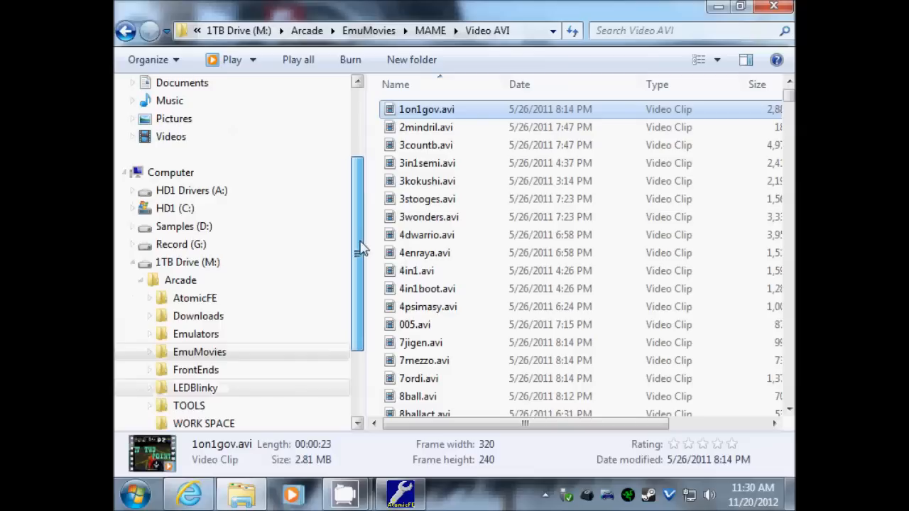
pyautogui.click(124, 32)
pyautogui.click(126, 32)
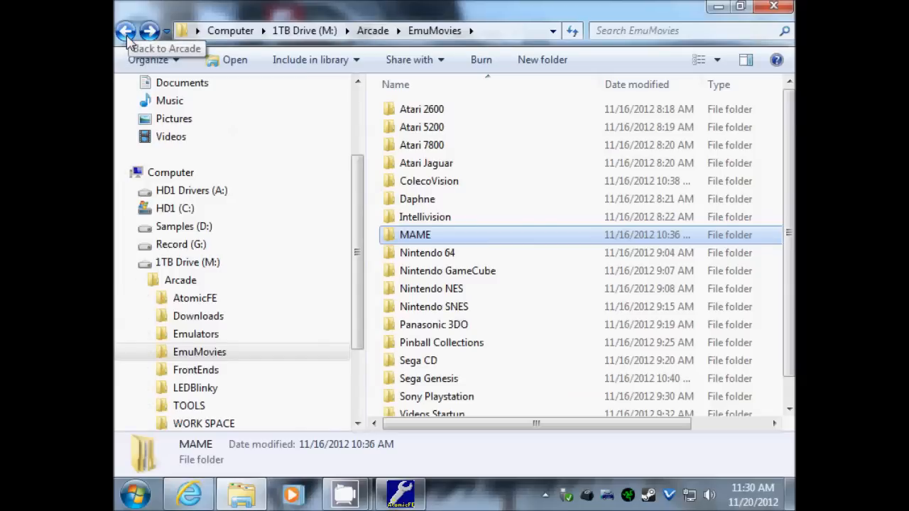
pyautogui.click(128, 39)
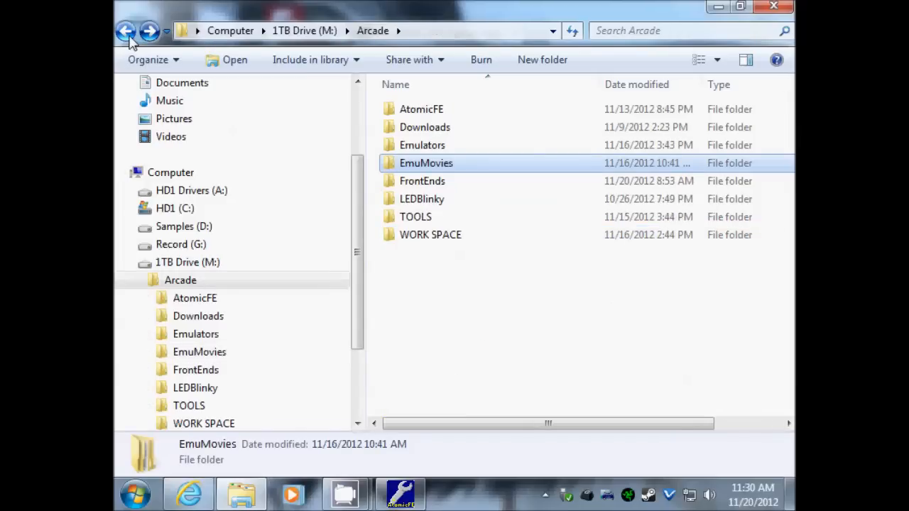
pyautogui.click(400, 495)
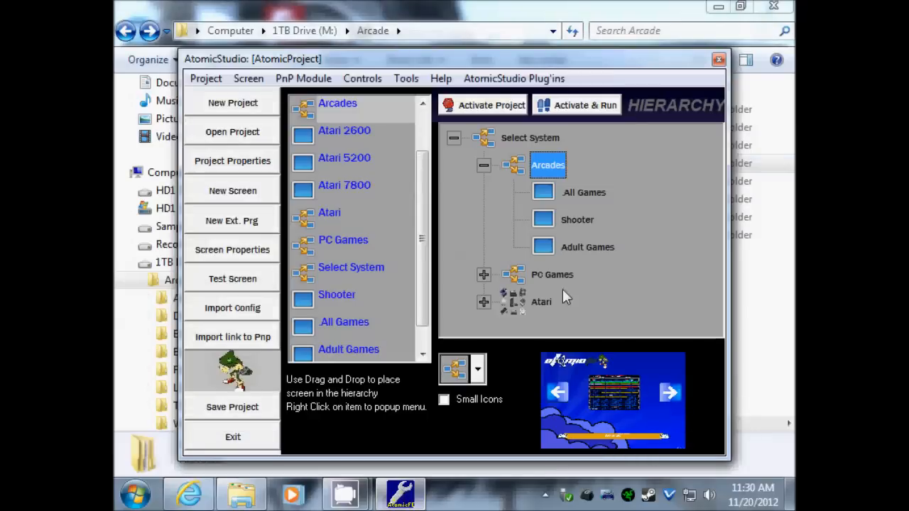
# - Review the All Games game list of ten ROMs (10yard.zip to asteroid2.zip) and accept it
pyautogui.click(582, 193)
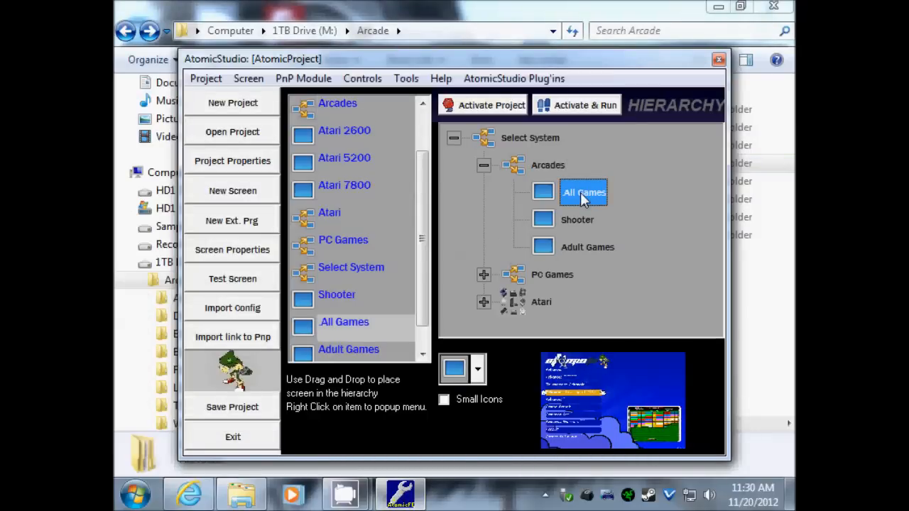
pyautogui.rightClick(580, 193)
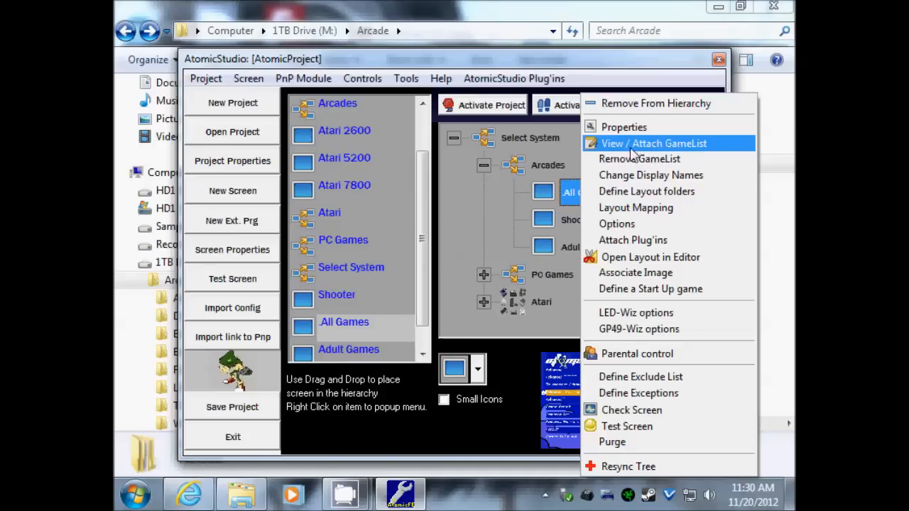
pyautogui.click(676, 144)
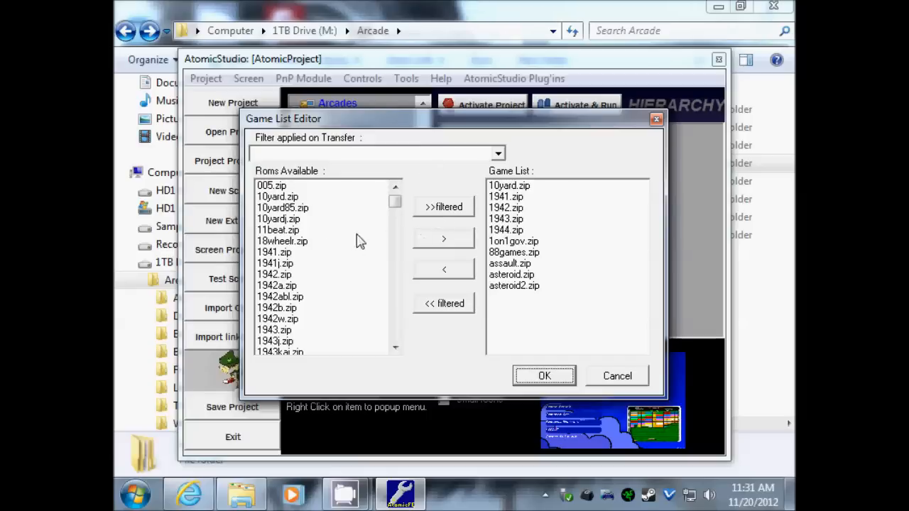
pyautogui.click(544, 376)
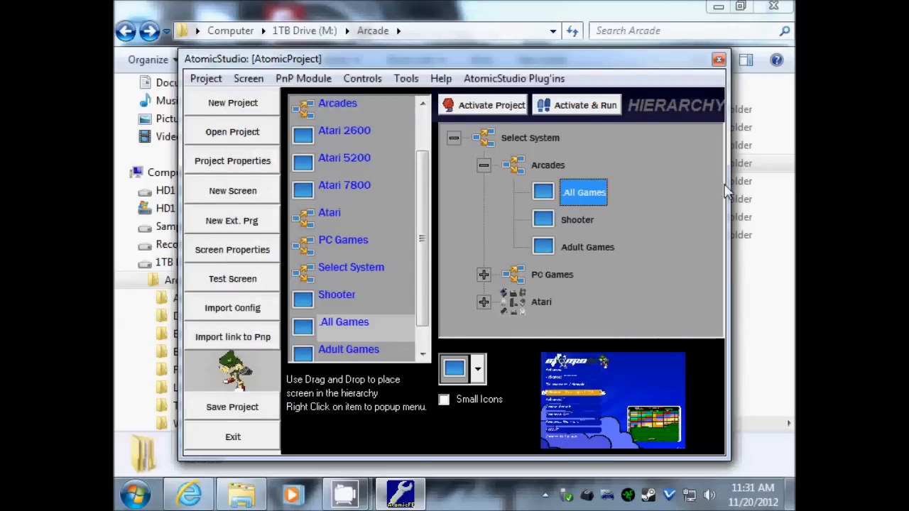
# - Open .All Games.LIST.CFG.GAMELIST in AtomicFE\Projects\AtomicProject, check its contents, and close it
pyautogui.click(778, 287)
pyautogui.doubleClick(408, 110)
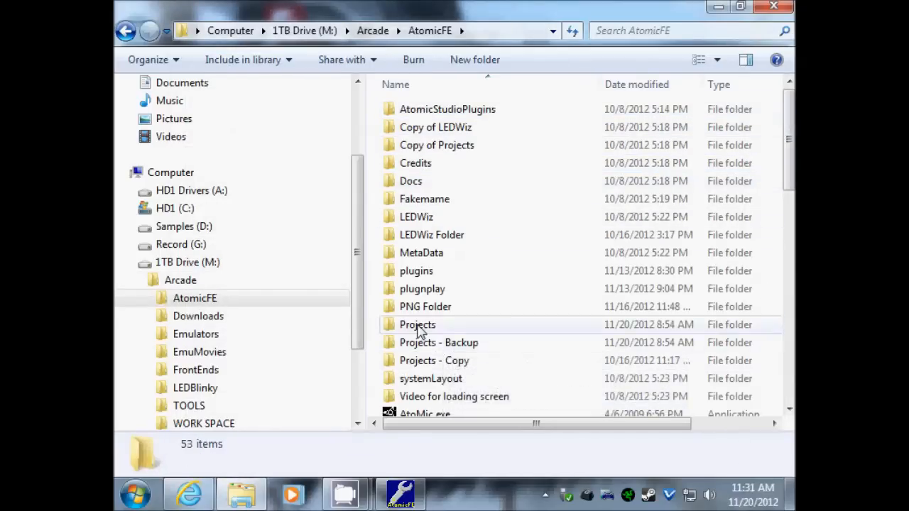
pyautogui.doubleClick(418, 326)
pyautogui.click(441, 112)
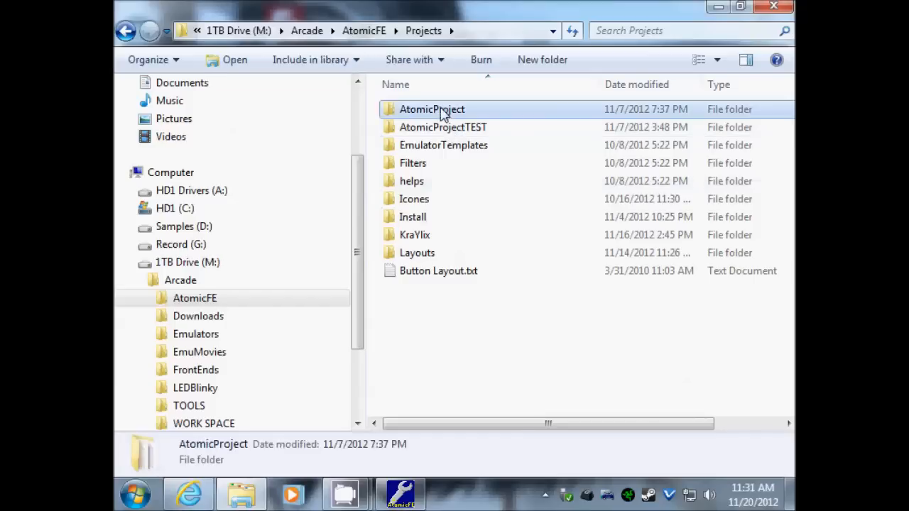
pyautogui.doubleClick(443, 115)
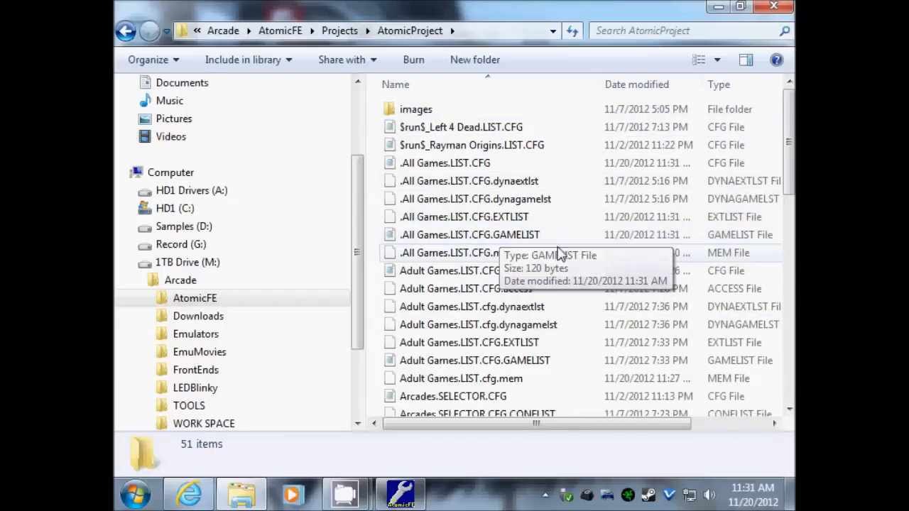
pyautogui.doubleClick(489, 241)
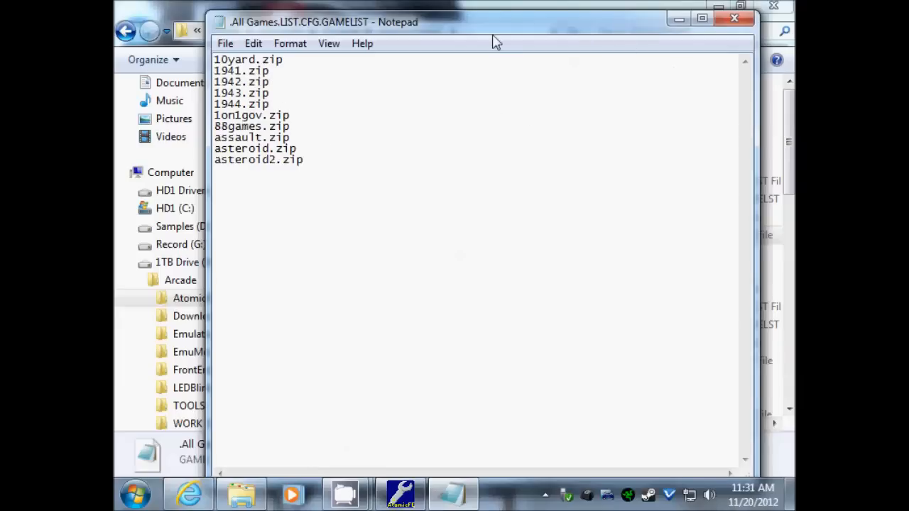
pyautogui.moveTo(495, 36); pyautogui.dragTo(437, 77)
pyautogui.click(694, 55)
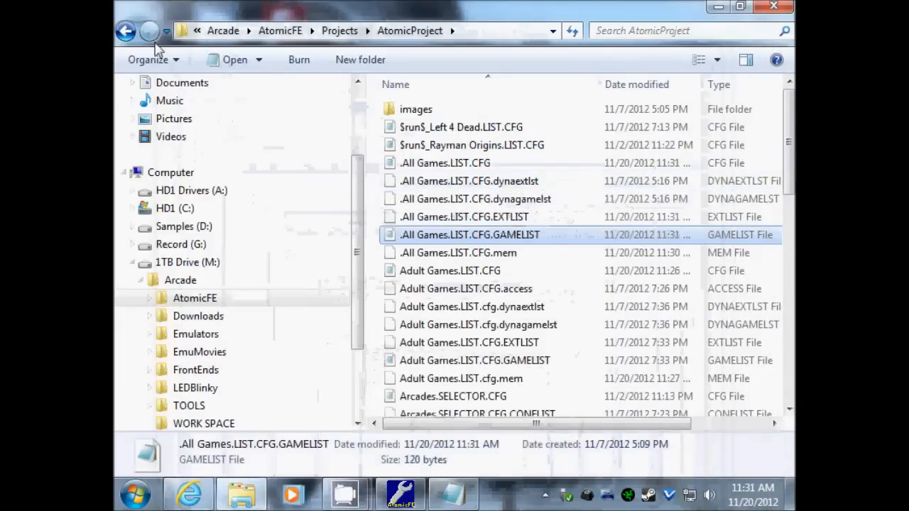
# - Go back up to the Arcade folder and open WORK SPACE
pyautogui.click(125, 31)
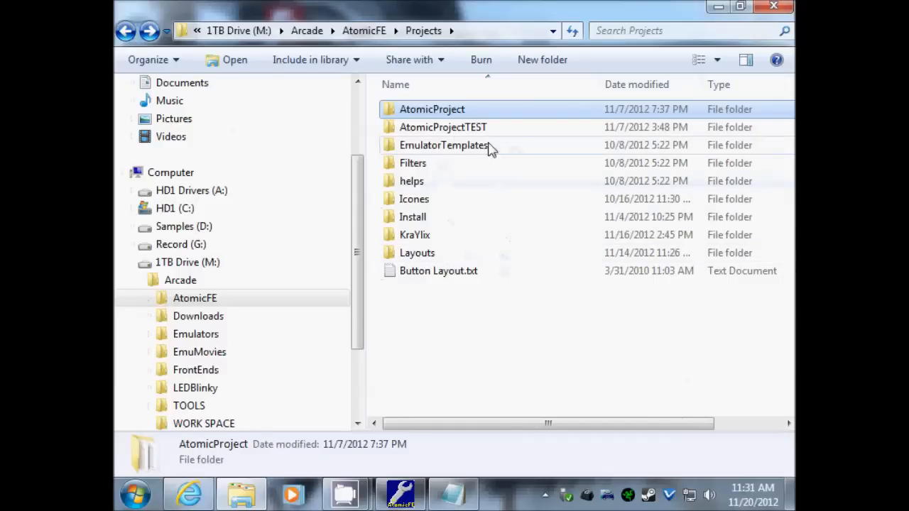
pyautogui.click(125, 31)
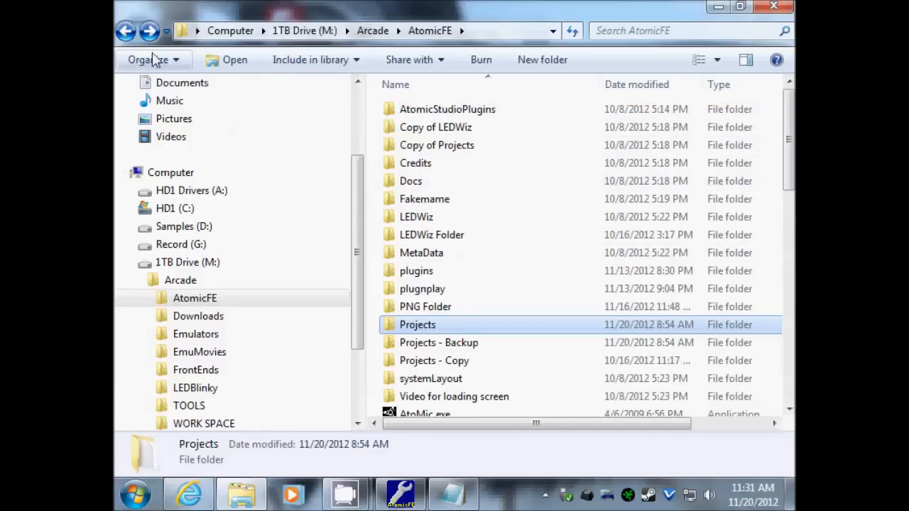
pyautogui.click(125, 32)
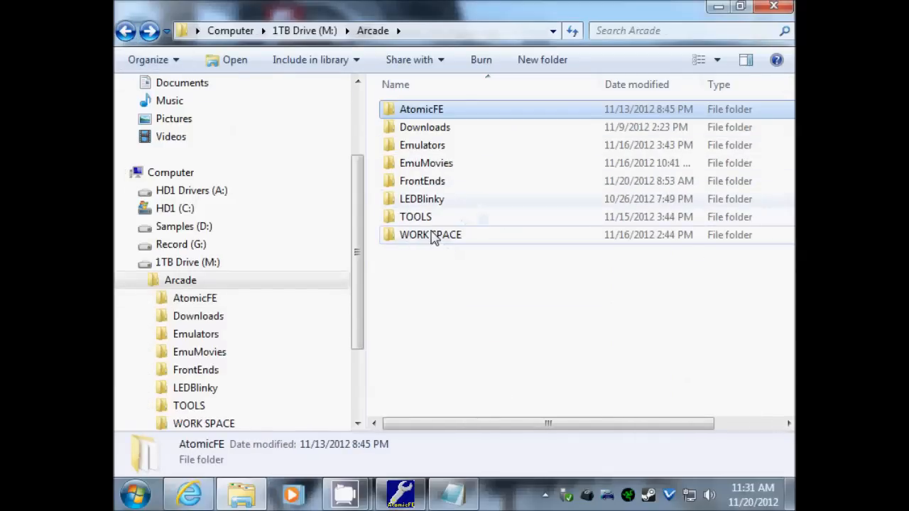
pyautogui.doubleClick(430, 240)
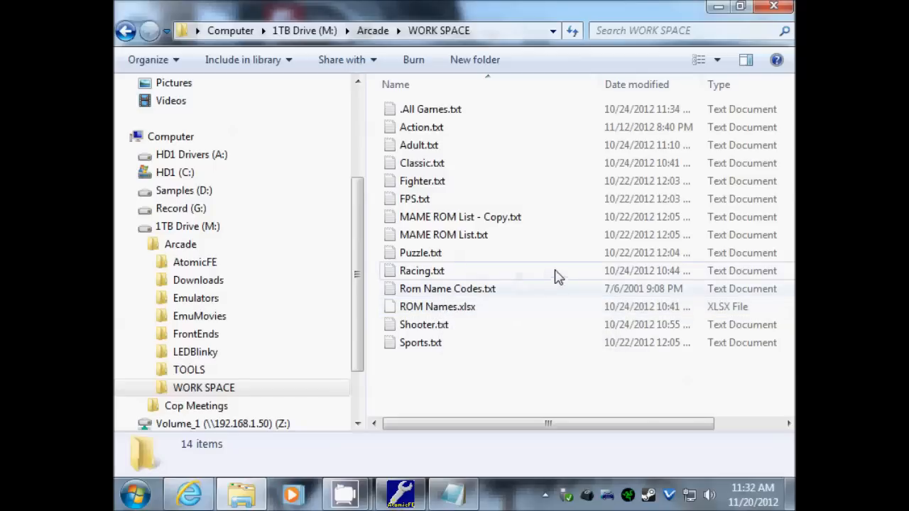
# - Open MAME ROM List.txt from WORK SPACE in Notepad and reposition its window
pyautogui.doubleClick(434, 235)
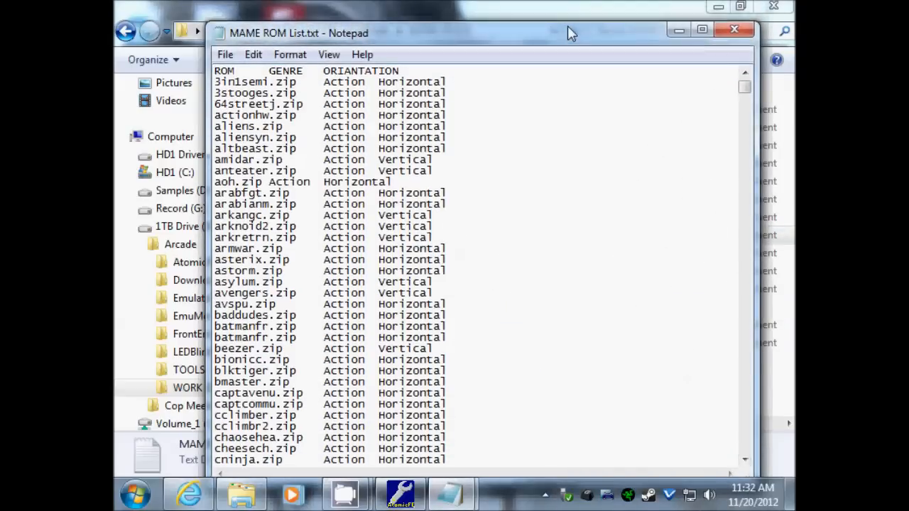
pyautogui.moveTo(556, 34); pyautogui.dragTo(585, 29)
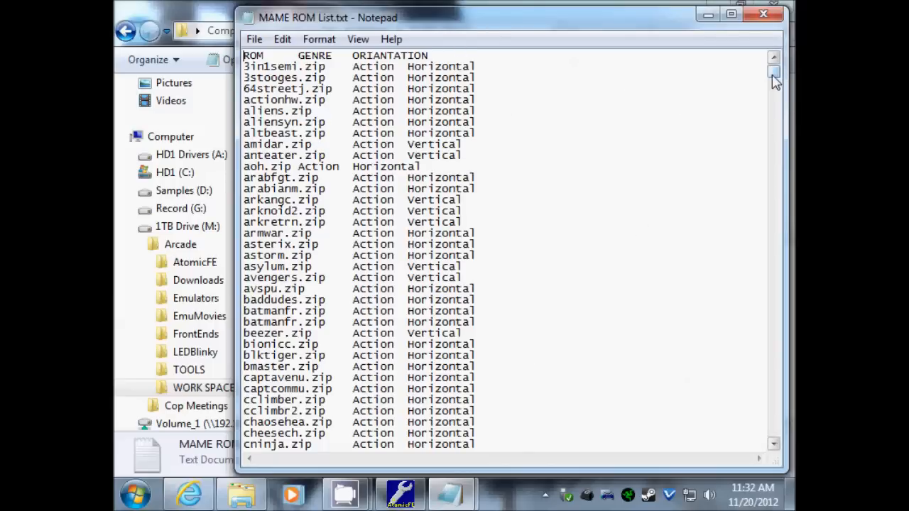
# - Scroll through MAME ROM List.txt down to the Shooter rows, then close it
pyautogui.moveTo(772, 76)
pyautogui.mouseDown()
pyautogui.moveTo(776, 184)
pyautogui.moveTo(779, 78)
pyautogui.mouseUp()
pyautogui.moveTo(773, 75); pyautogui.dragTo(768, 426)
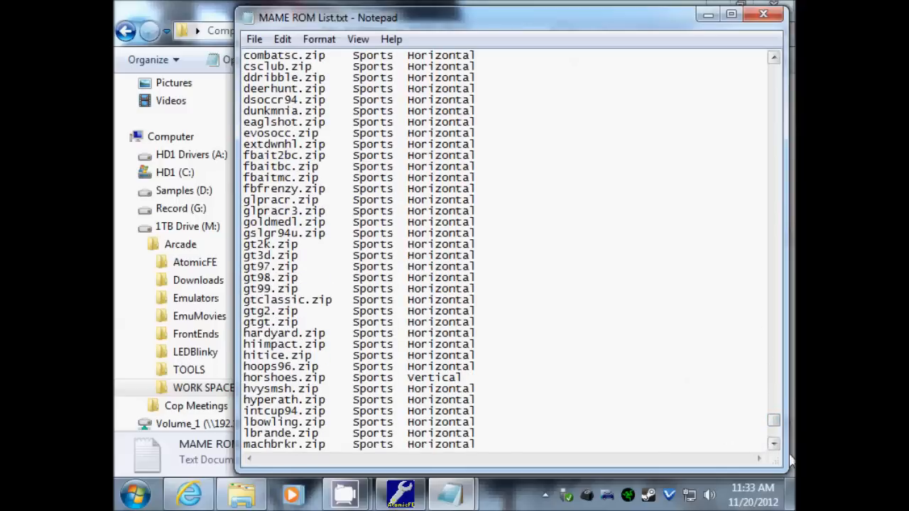
pyautogui.moveTo(775, 429); pyautogui.dragTo(761, 322)
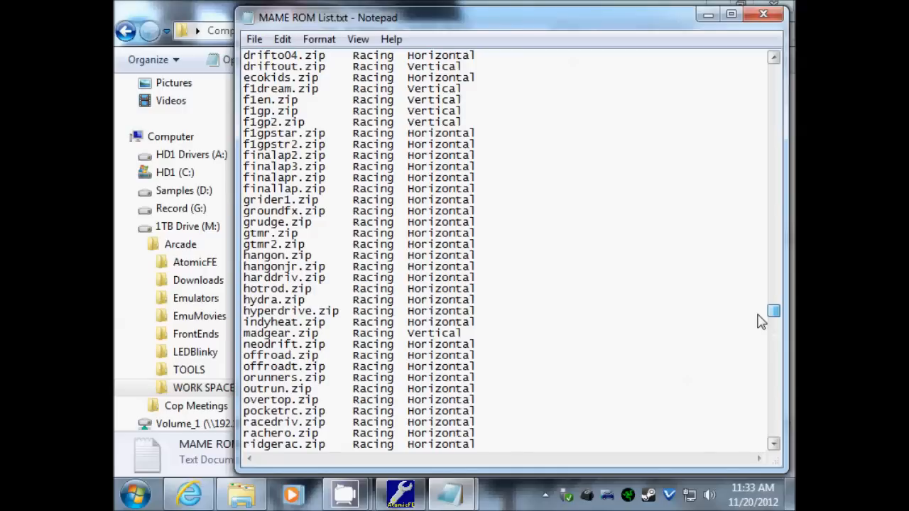
pyautogui.moveTo(761, 321); pyautogui.dragTo(756, 327)
pyautogui.scroll(5, 736, 311)
pyautogui.moveTo(777, 311); pyautogui.dragTo(780, 70)
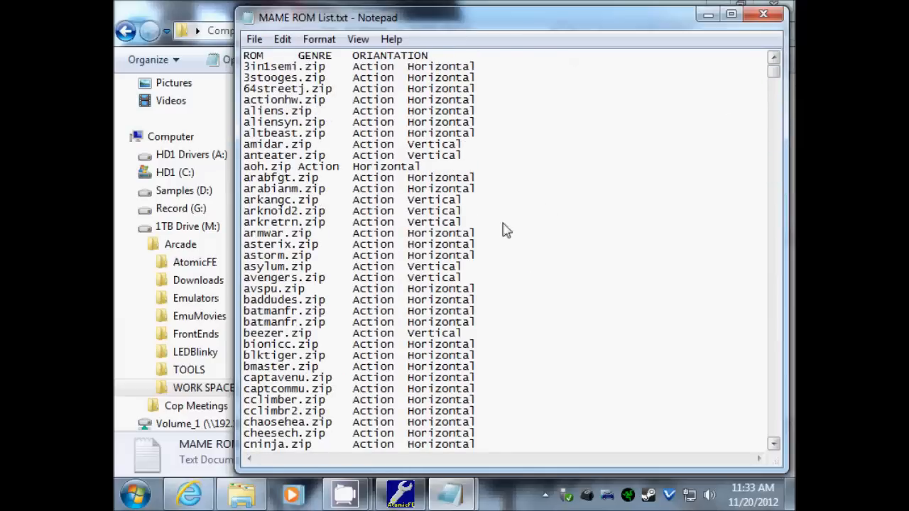
pyautogui.scroll(-20, 358, 190)
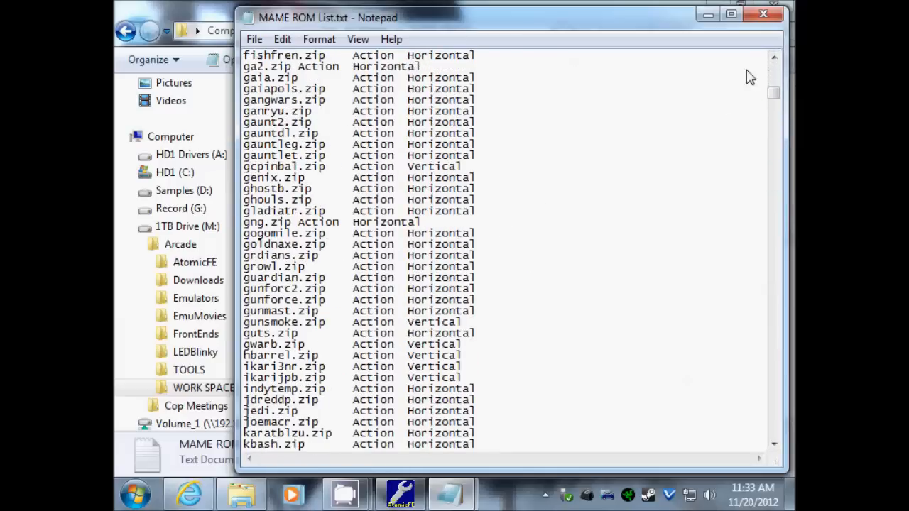
pyautogui.moveTo(774, 92); pyautogui.dragTo(794, 333)
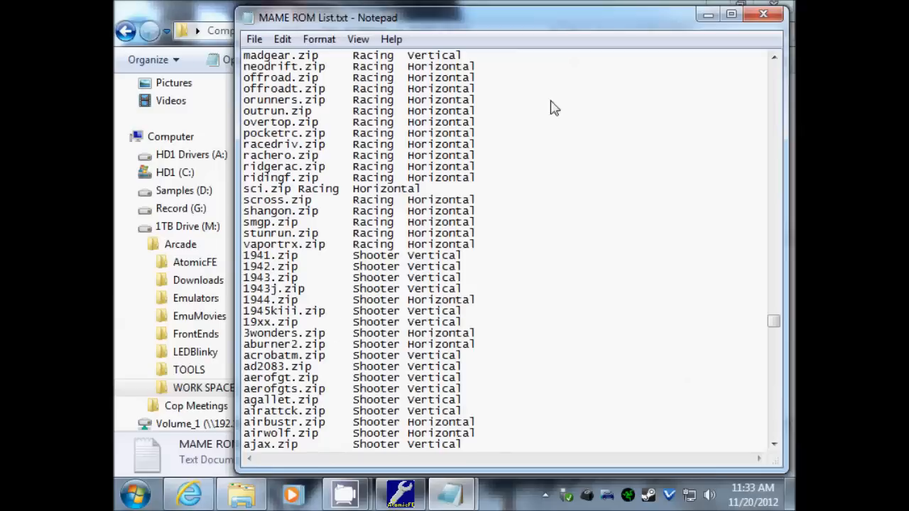
pyautogui.click(763, 14)
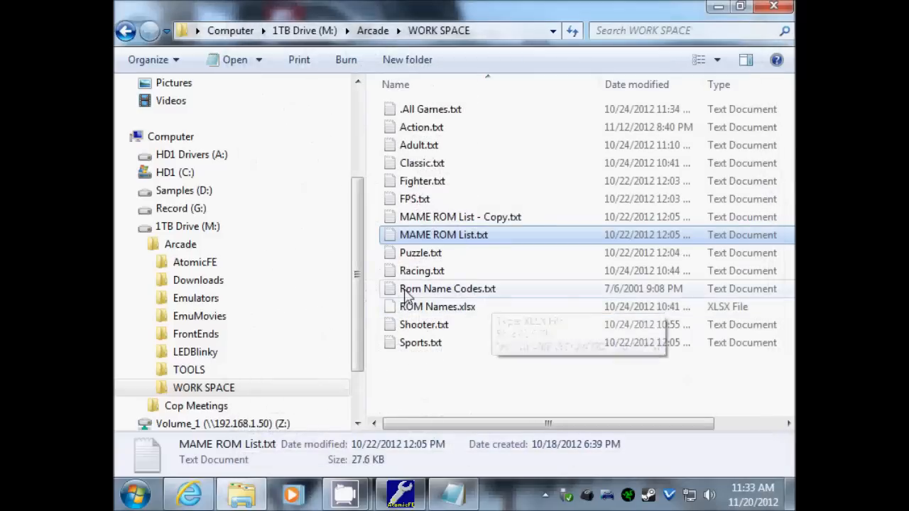
# - Open Shooter.txt, select its full shooter zip list, and close it
pyautogui.doubleClick(425, 325)
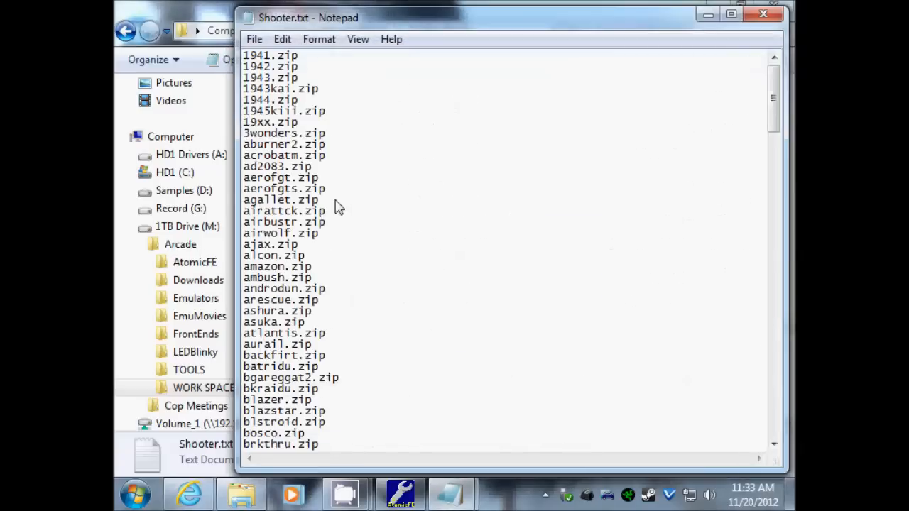
pyautogui.moveTo(773, 99)
pyautogui.mouseDown()
pyautogui.moveTo(779, 382)
pyautogui.moveTo(788, 405)
pyautogui.moveTo(777, 365)
pyautogui.moveTo(775, 85)
pyautogui.mouseUp()
pyautogui.hotkey('ctrl', 'a')
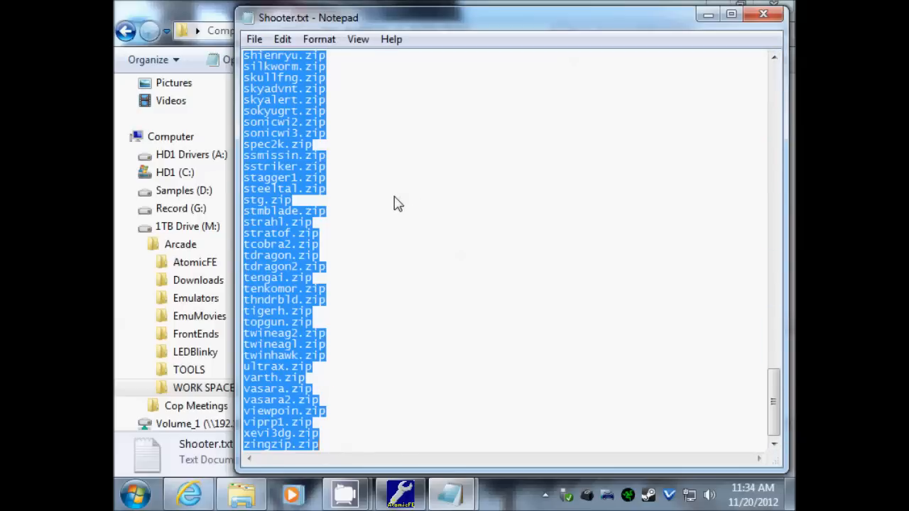
pyautogui.click(773, 14)
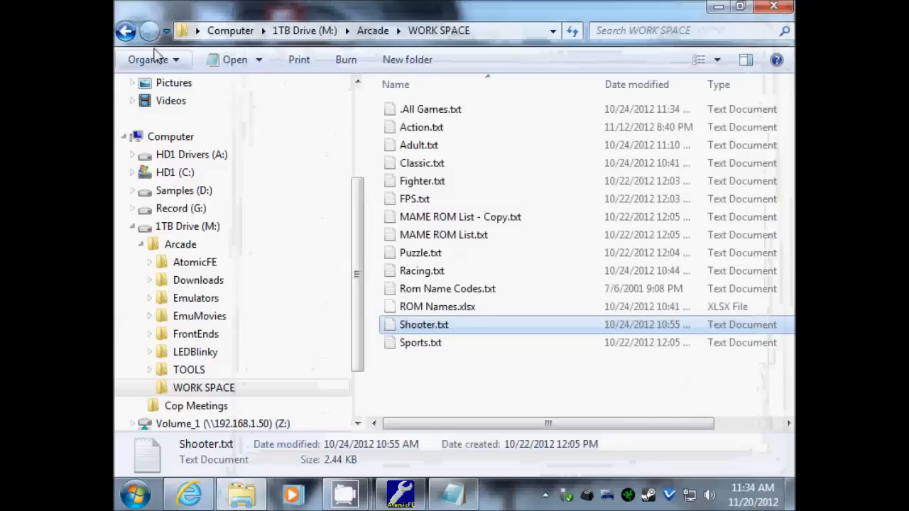
# - Browse from Arcade to the AtomicFE\Projects\AtomicProject folder
pyautogui.click(125, 31)
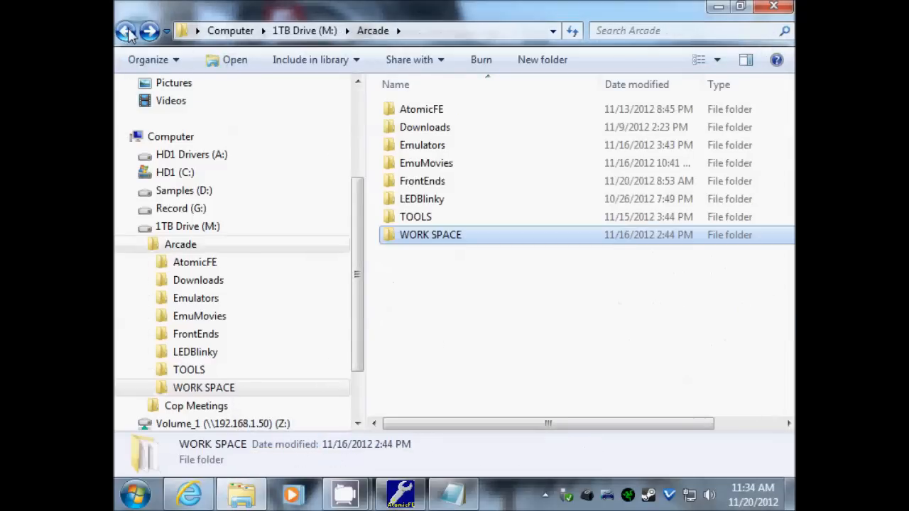
pyautogui.doubleClick(432, 110)
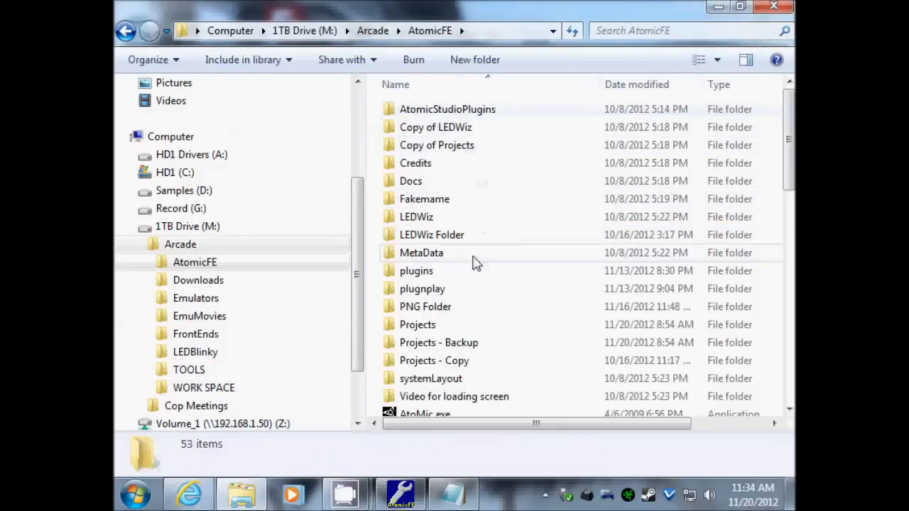
pyautogui.doubleClick(439, 327)
pyautogui.doubleClick(449, 119)
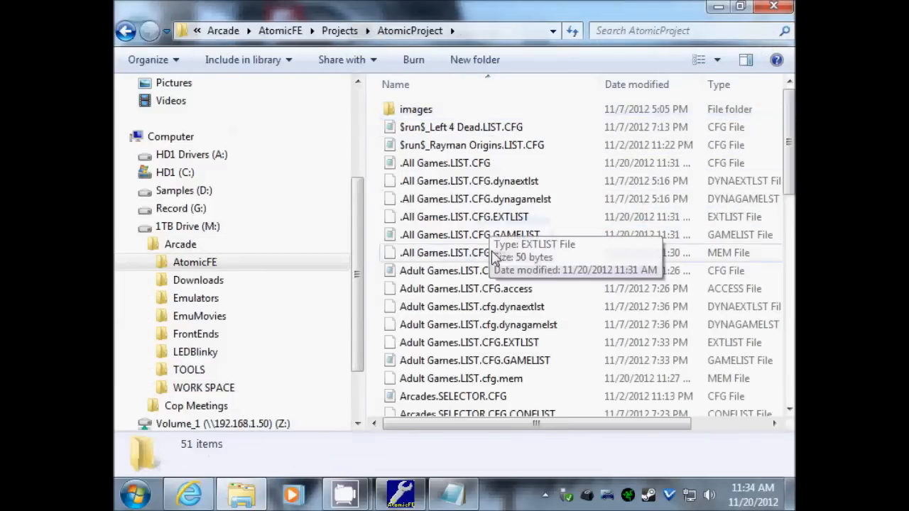
pyautogui.scroll(-11, 469, 277)
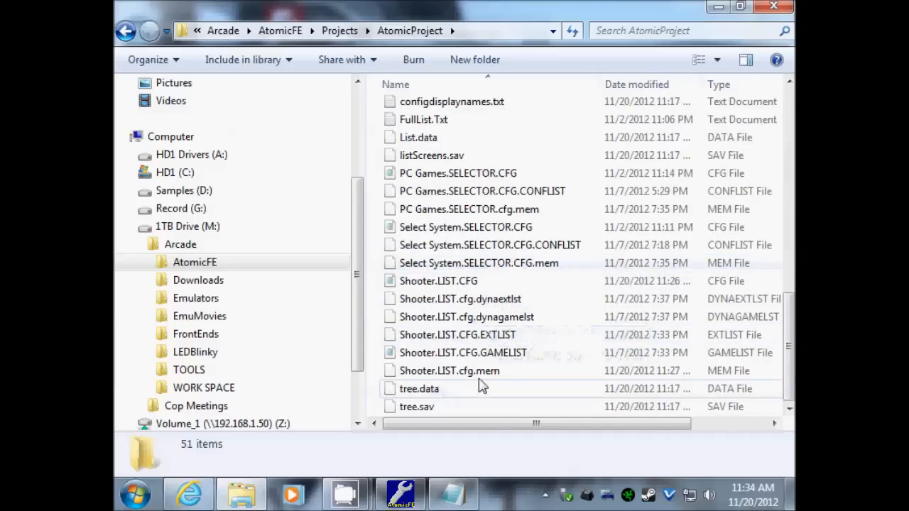
# - Paste the shooter list over the four entries in Shooter.LIST.CFG.GAMELIST, save, and close
pyautogui.doubleClick(493, 352)
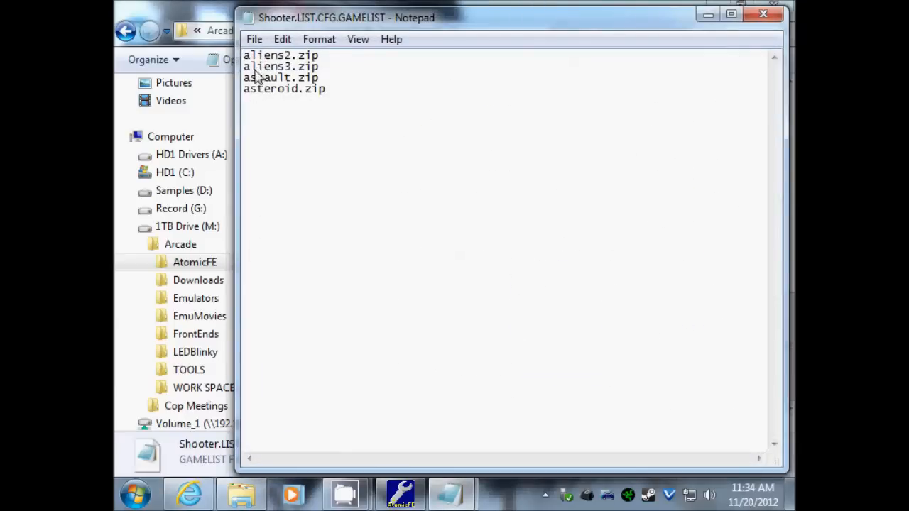
pyautogui.moveTo(348, 106); pyautogui.dragTo(204, 40)
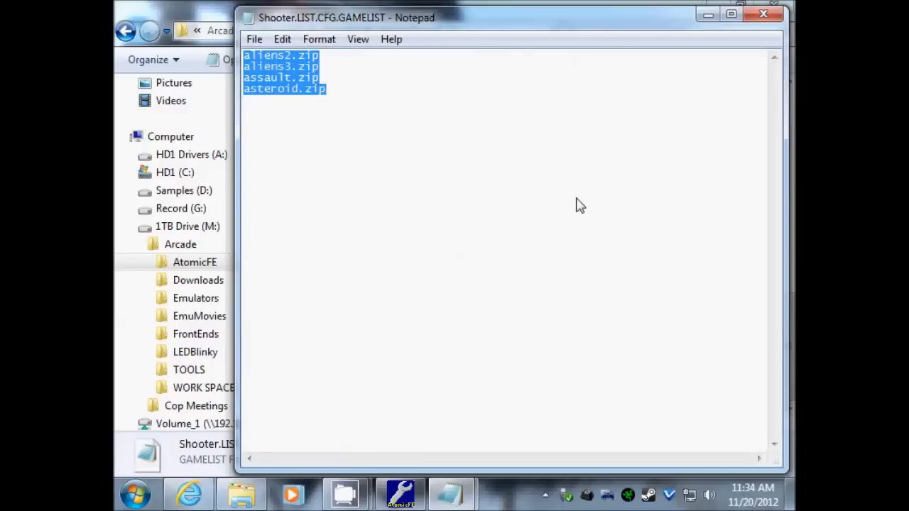
pyautogui.hotkey('ctrl', 'v')
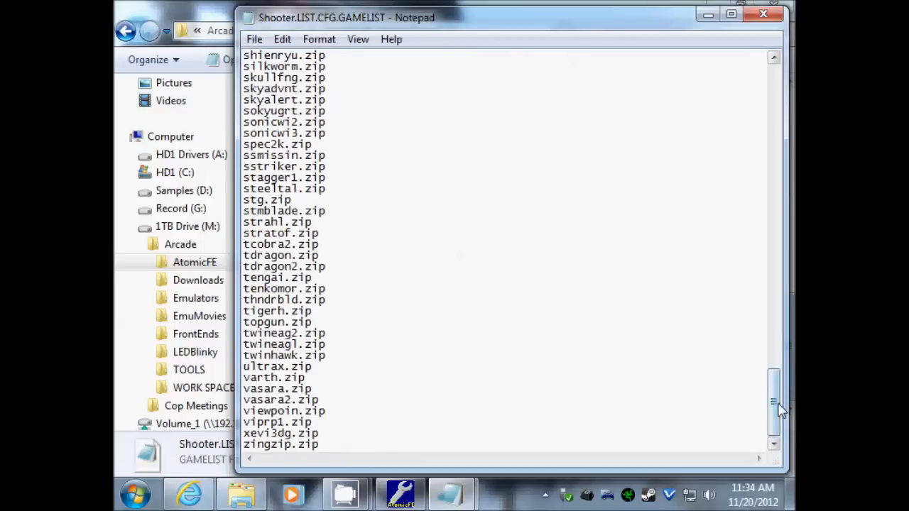
pyautogui.moveTo(773, 401); pyautogui.dragTo(745, 85)
pyautogui.click(254, 39)
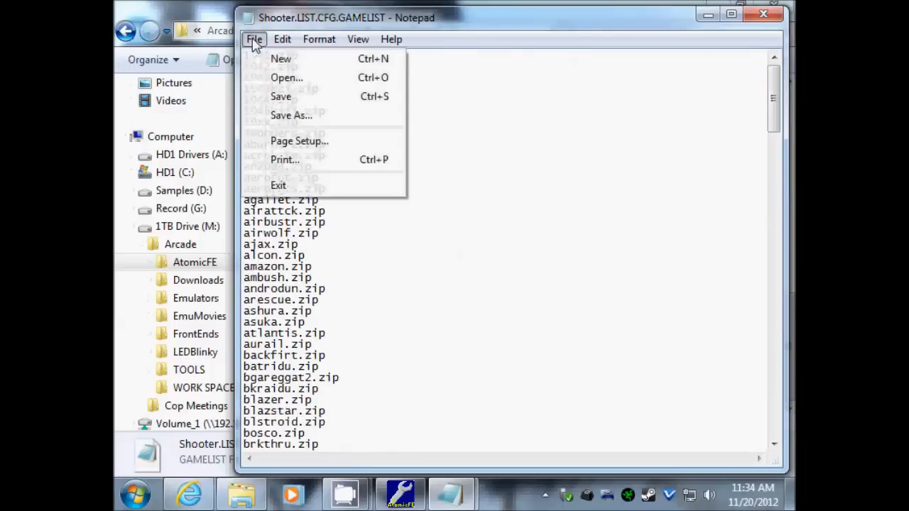
pyautogui.click(281, 100)
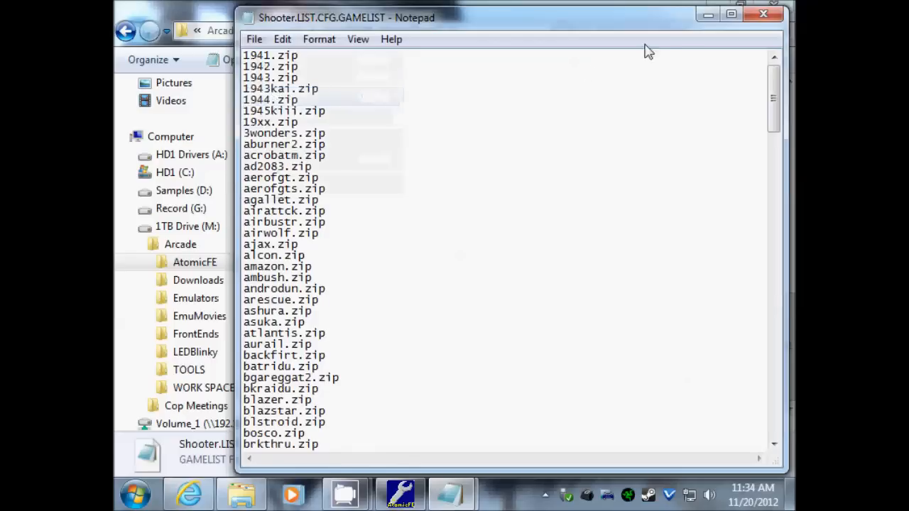
pyautogui.click(764, 17)
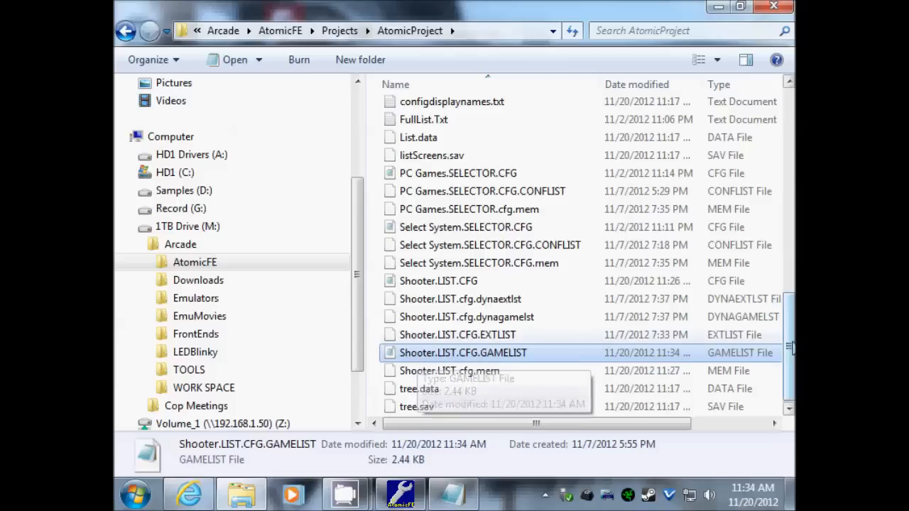
# - Scroll the AtomicProject folder to confirm Shooter.LIST.CFG.GAMELIST is now 2.44 KB
pyautogui.scroll(10, 447, 355)
pyautogui.scroll(-6, 518, 294)
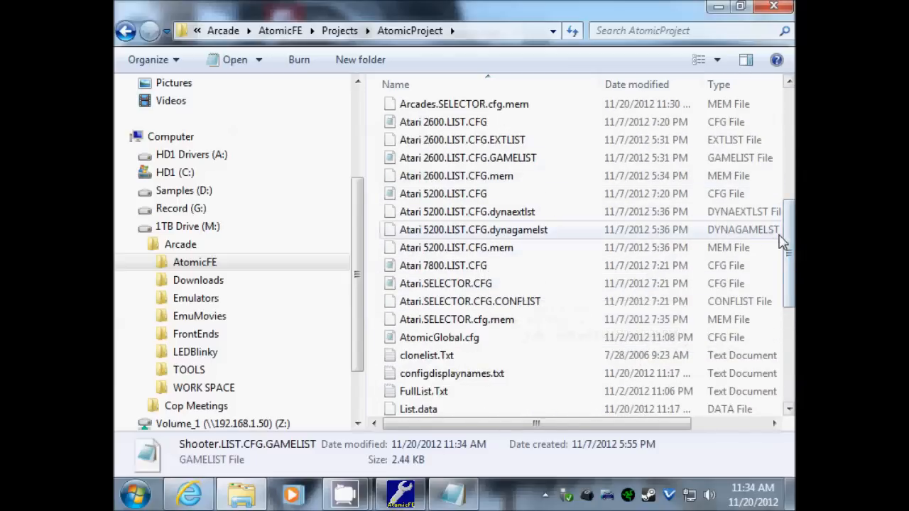
pyautogui.scroll(-4, 703, 298)
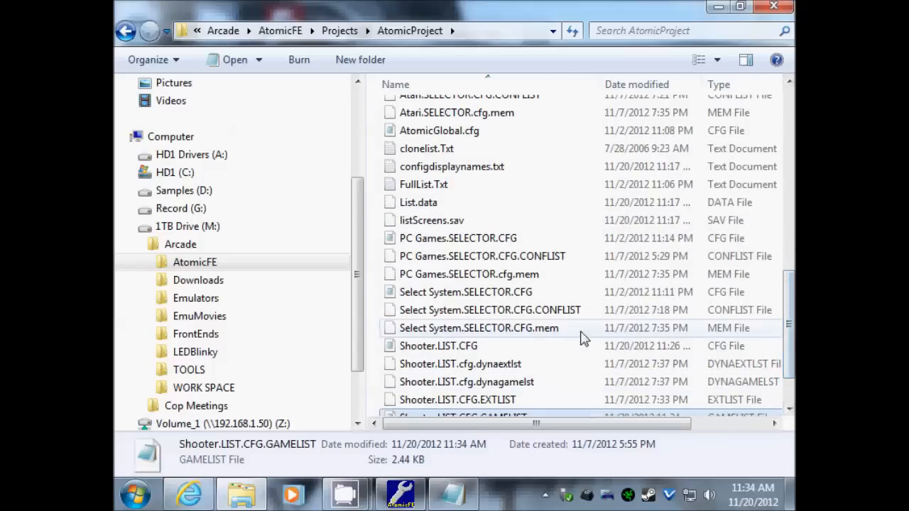
pyautogui.scroll(-2, 791, 366)
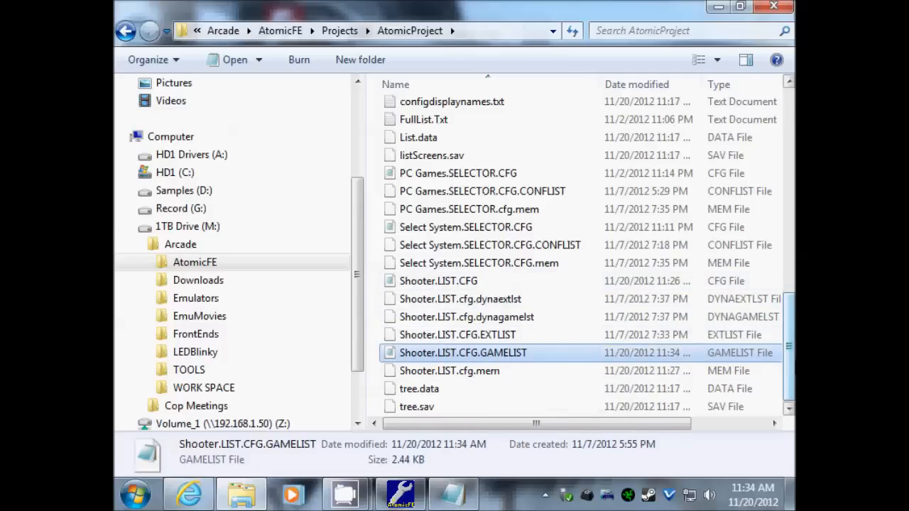
pyautogui.moveTo(793, 333); pyautogui.dragTo(790, 105)
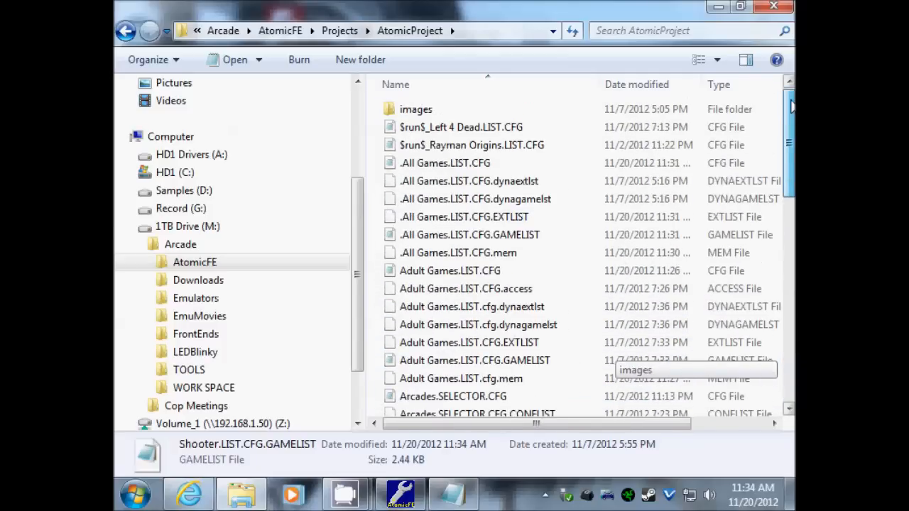
pyautogui.moveTo(790, 139); pyautogui.dragTo(790, 345)
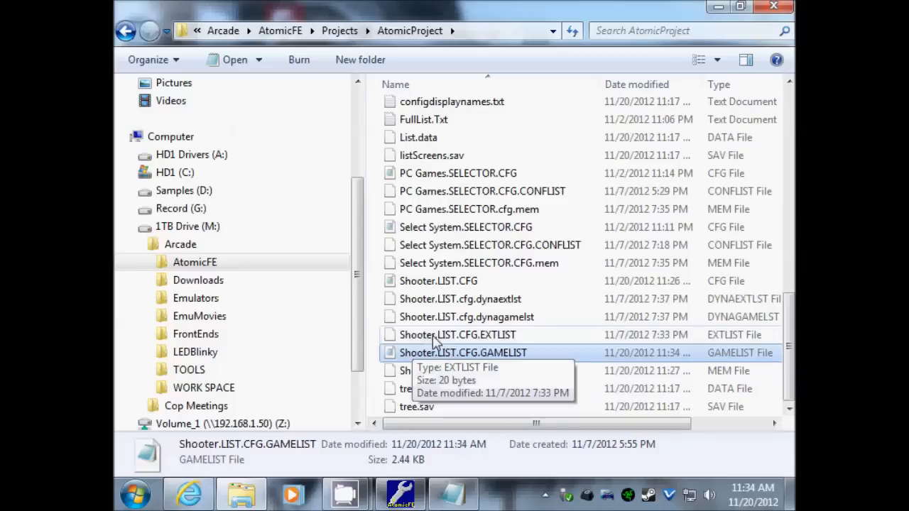
# - Return to AtomicStudio, select the Shooter screen, and check its properties
pyautogui.moveTo(406, 503)
pyautogui.click(403, 497)
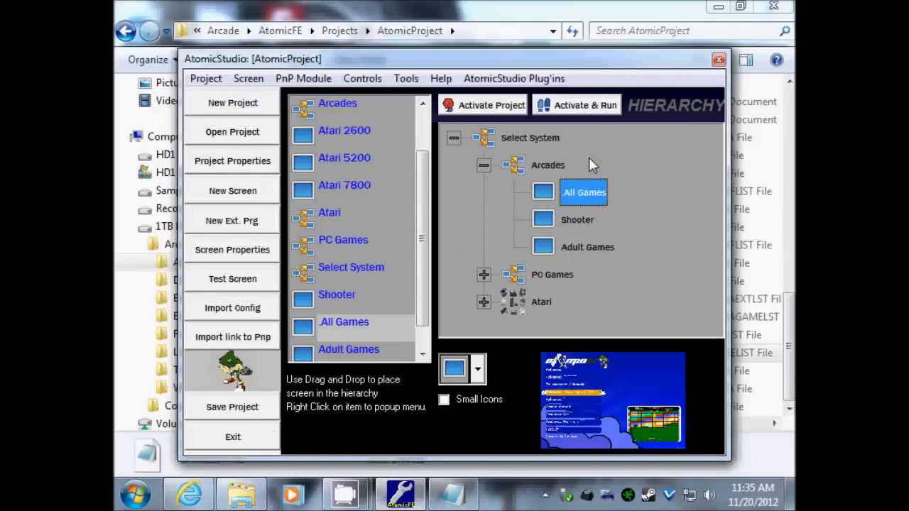
pyautogui.click(572, 219)
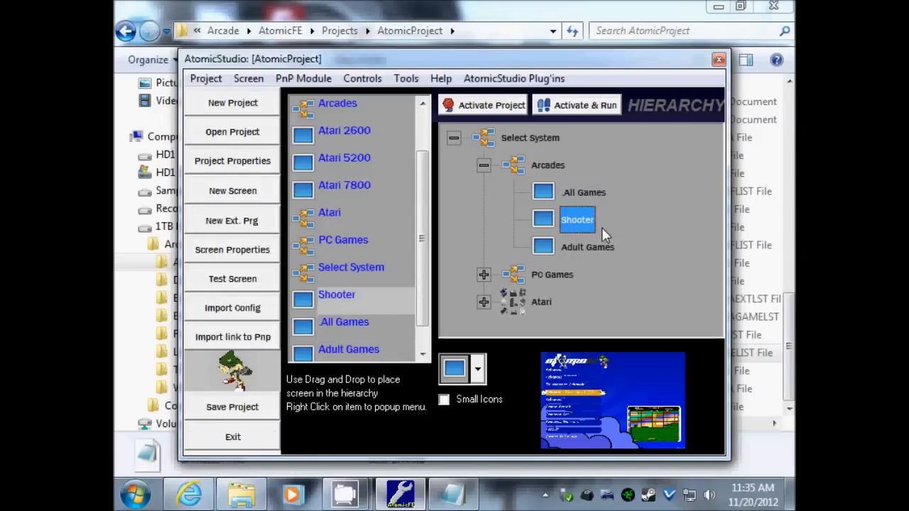
pyautogui.rightClick(576, 222)
pyautogui.click(586, 68)
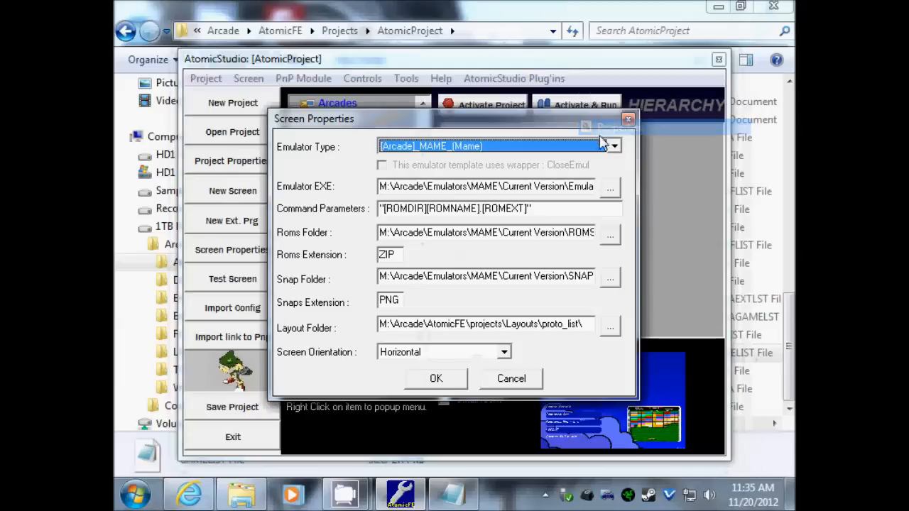
pyautogui.click(509, 379)
# - View the Shooter game list, starting at 1941.zip, and accept it
pyautogui.rightClick(577, 224)
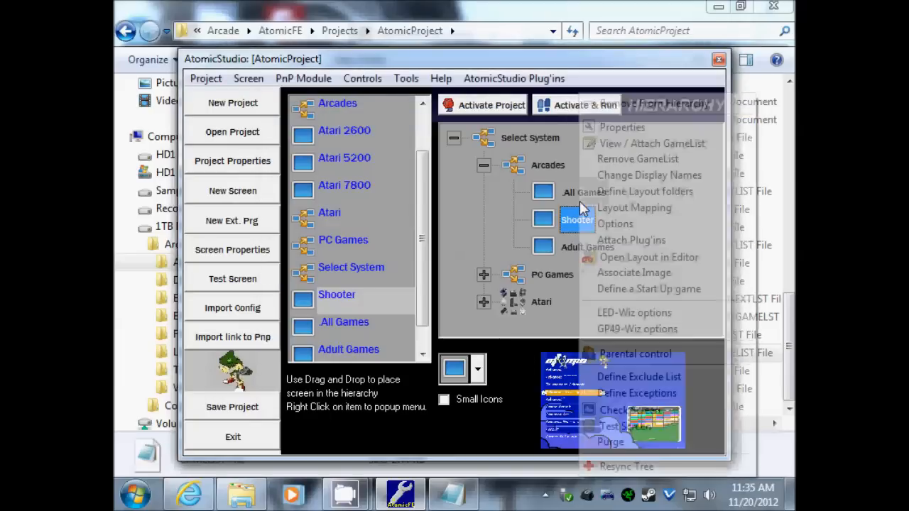
pyautogui.click(611, 145)
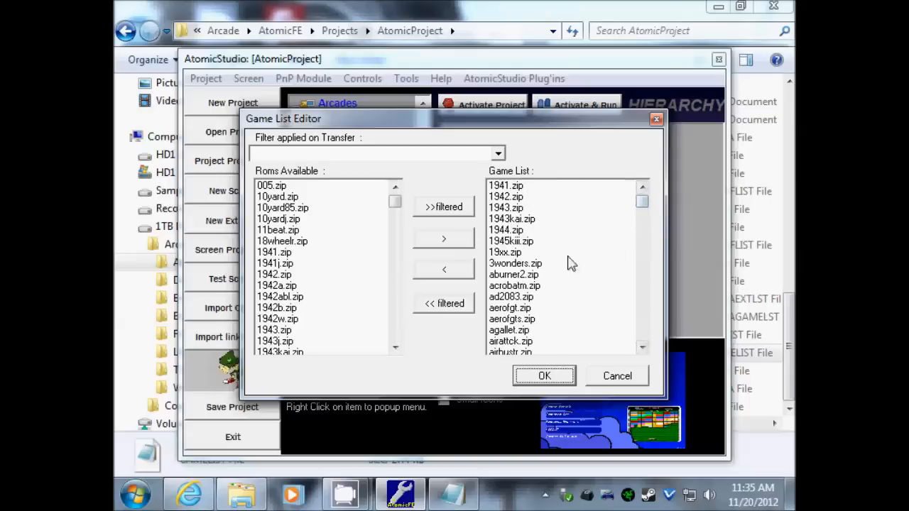
pyautogui.moveTo(645, 202)
pyautogui.mouseDown()
pyautogui.moveTo(645, 339)
pyautogui.moveTo(641, 319)
pyautogui.moveTo(641, 254)
pyautogui.moveTo(655, 352)
pyautogui.moveTo(642, 192)
pyautogui.mouseUp()
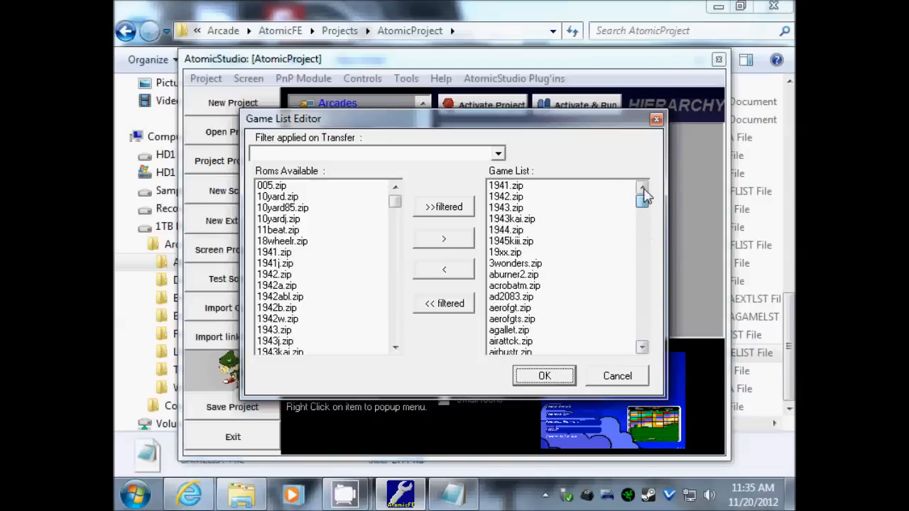
pyautogui.click(541, 377)
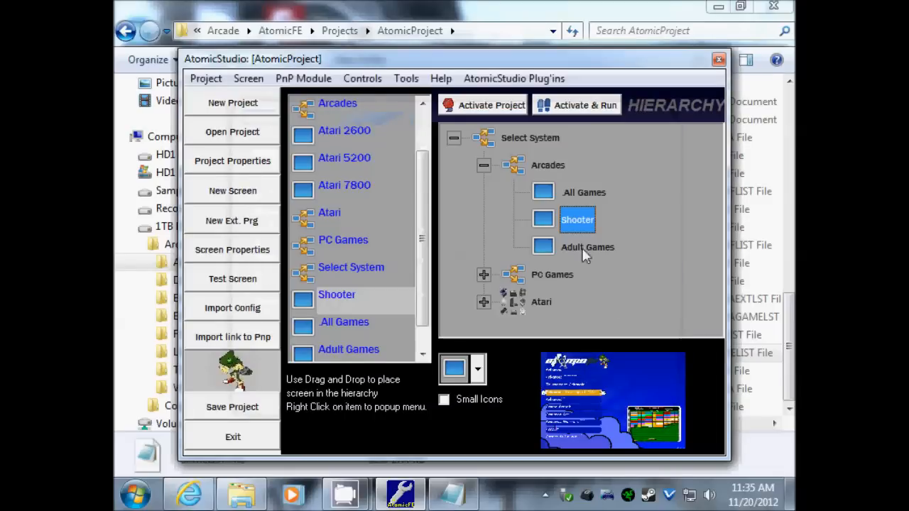
# - Purge the Shooter screen's auto-generated game lists and acknowledge the confirmation message
pyautogui.rightClick(578, 227)
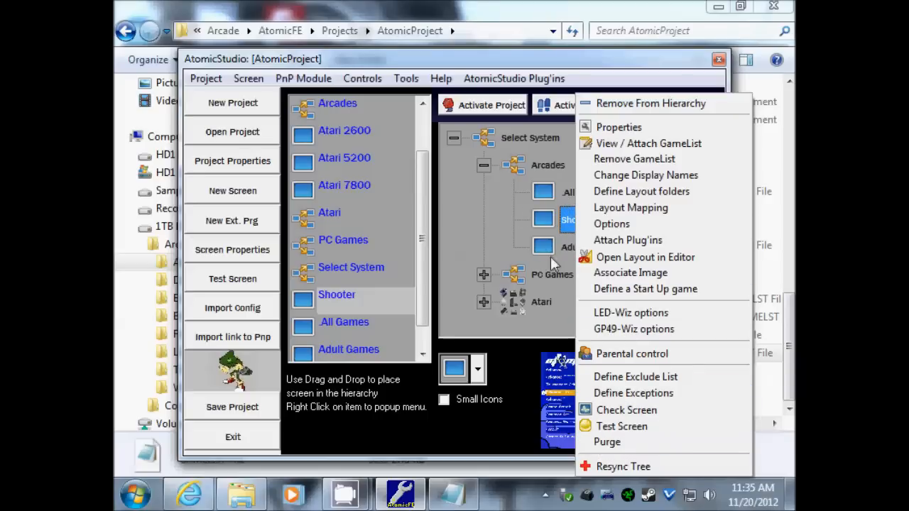
pyautogui.click(605, 442)
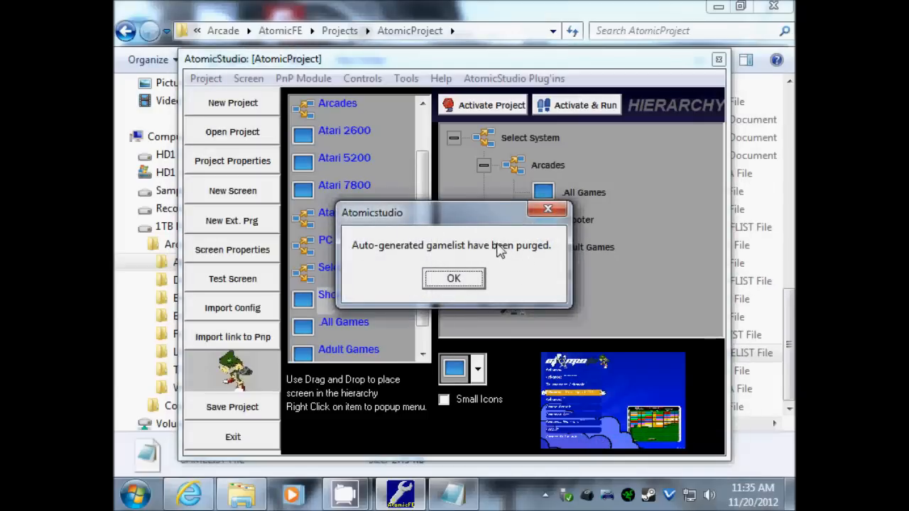
pyautogui.click(468, 282)
pyautogui.rightClick(585, 225)
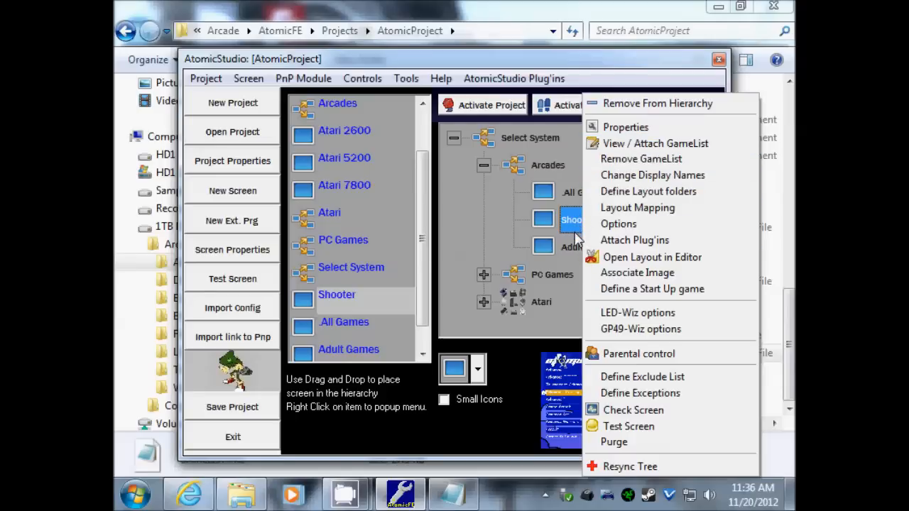
# - Test-run the Shooter screen, previewing 1941 - Counter Attack through Three Wonders, then exit AtomicFE
pyautogui.click(642, 428)
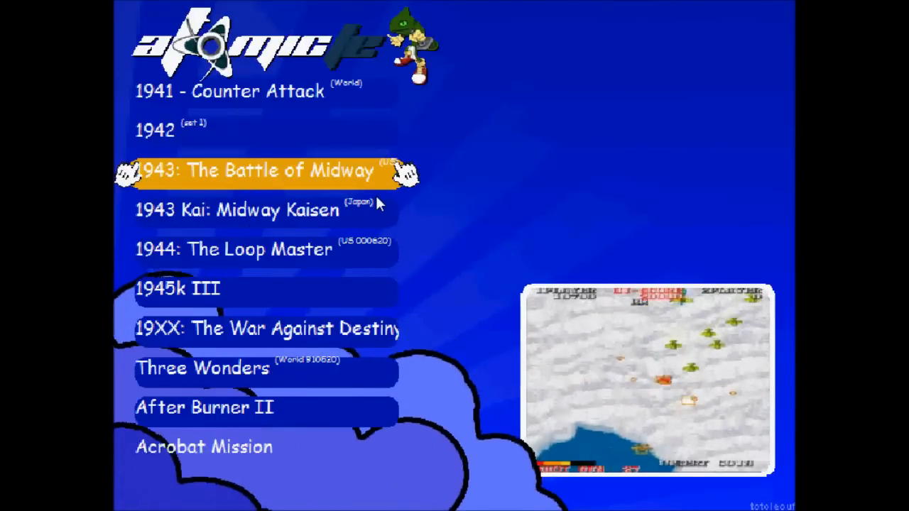
pyautogui.press('Up')
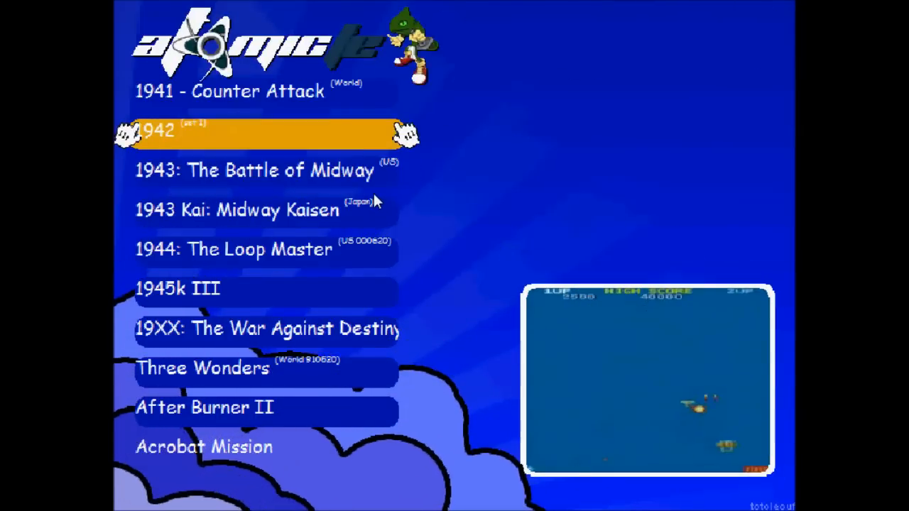
pyautogui.press('Up')
pyautogui.press('Down')
pyautogui.press('Down')
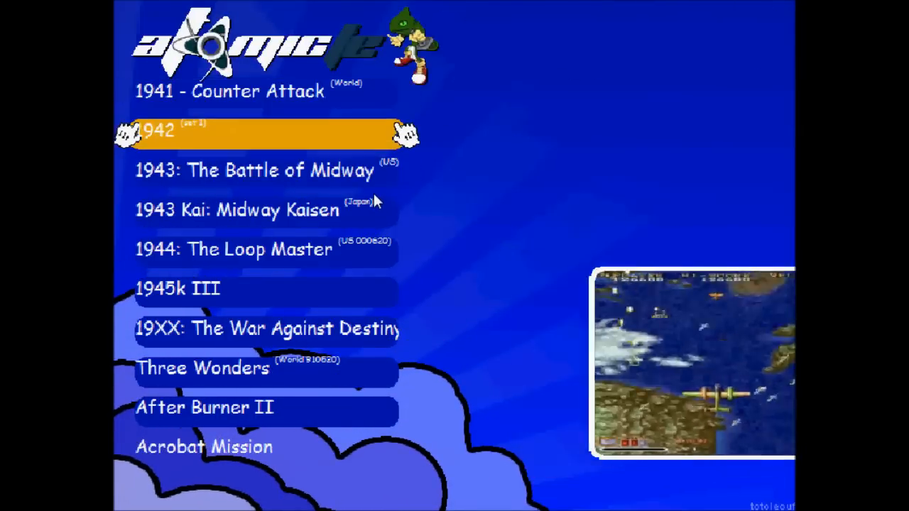
pyautogui.press('Down')
pyautogui.press('Down')
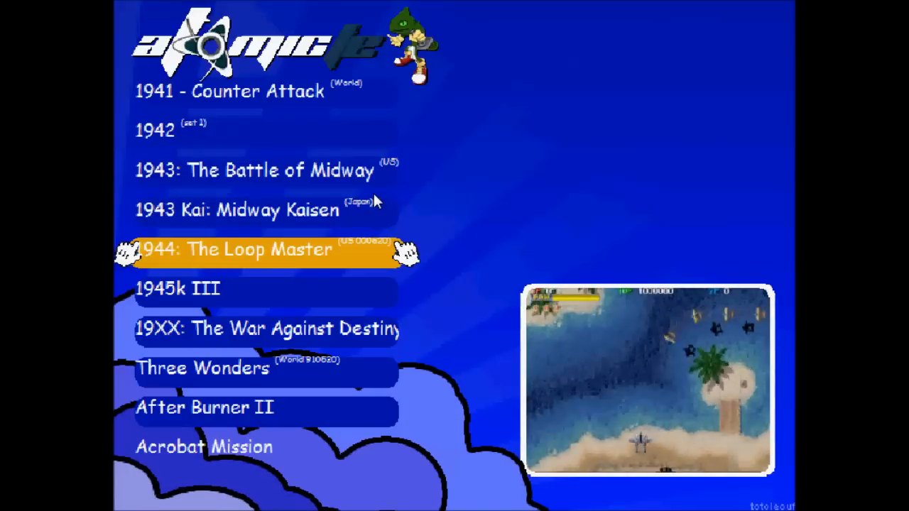
pyautogui.press('Down')
pyautogui.press('Down')
pyautogui.press('Down')
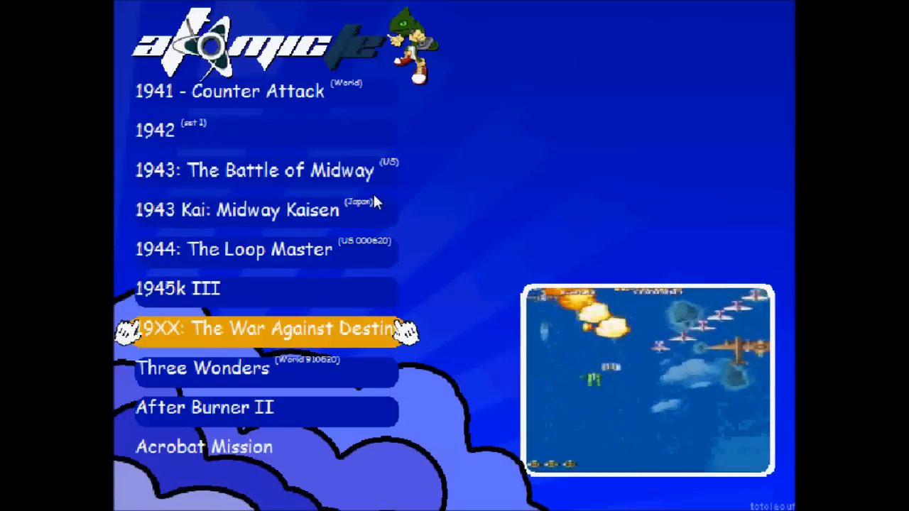
pyautogui.press('Down')
pyautogui.press('Down')
pyautogui.press('Down')
pyautogui.press('Down')
pyautogui.press('Down')
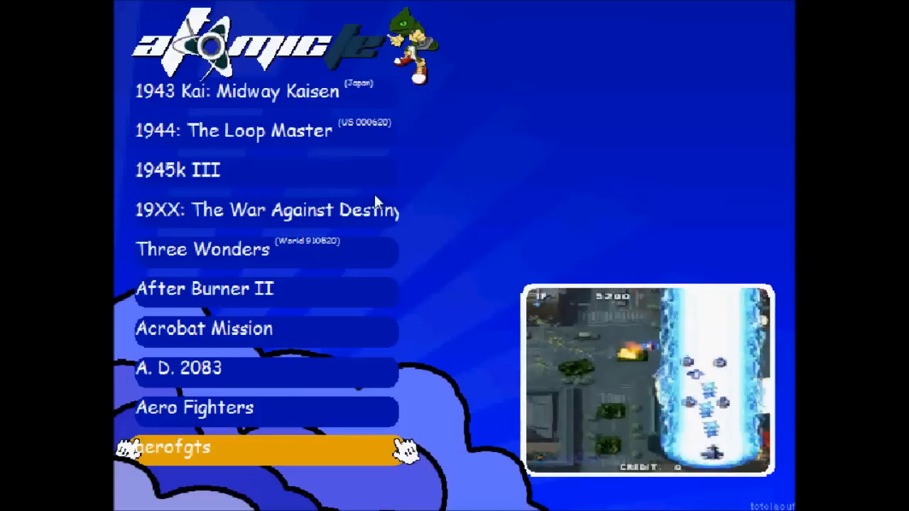
pyautogui.press('Up')
pyautogui.press('Up')
pyautogui.press('Up')
pyautogui.press('Up')
pyautogui.press('Up')
pyautogui.press('Up')
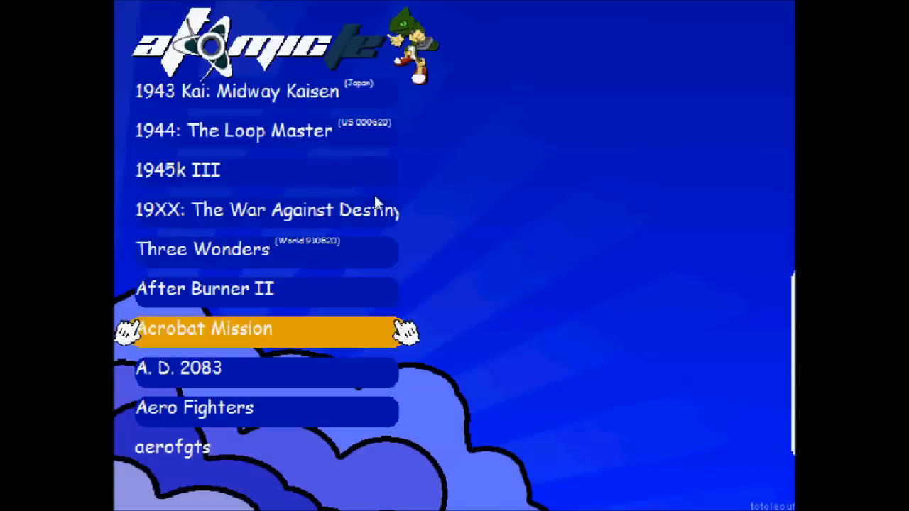
pyautogui.press('Up')
pyautogui.press('Up')
pyautogui.press('Up')
pyautogui.press('Up')
pyautogui.press('Up')
pyautogui.press('Up')
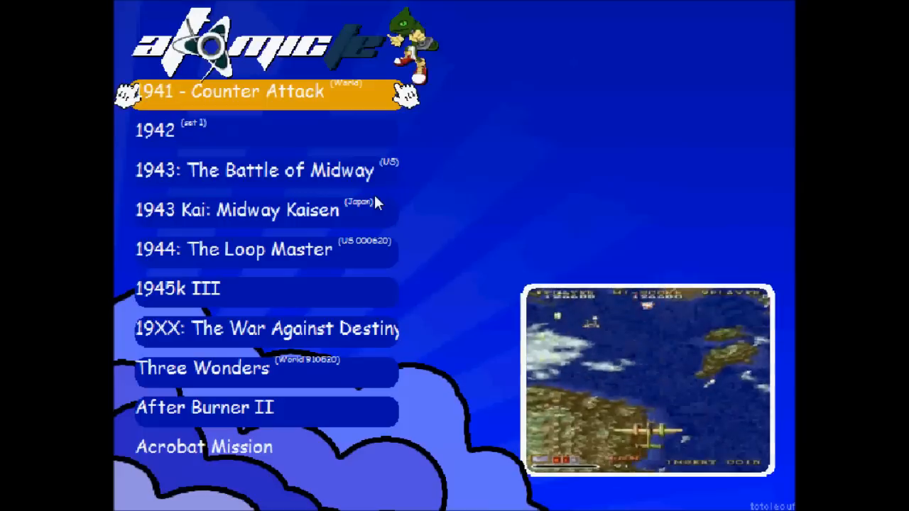
pyautogui.press('Down')
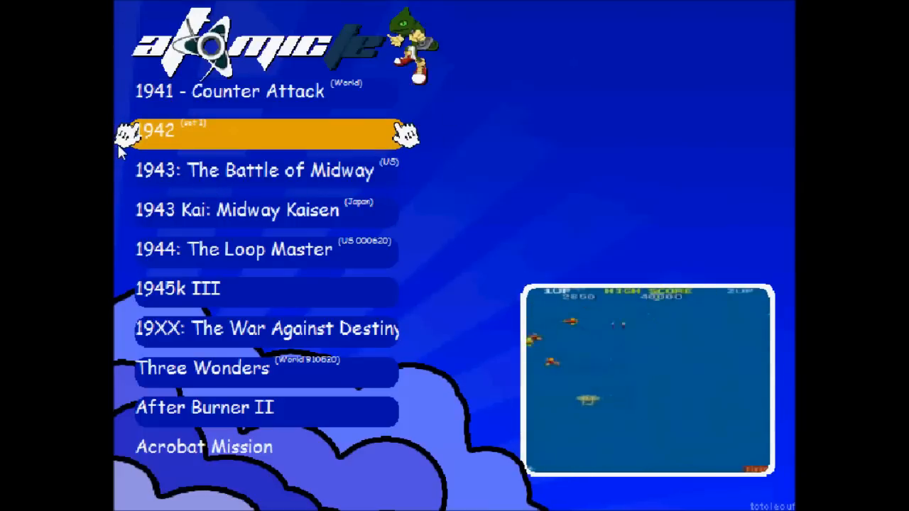
pyautogui.press('Up')
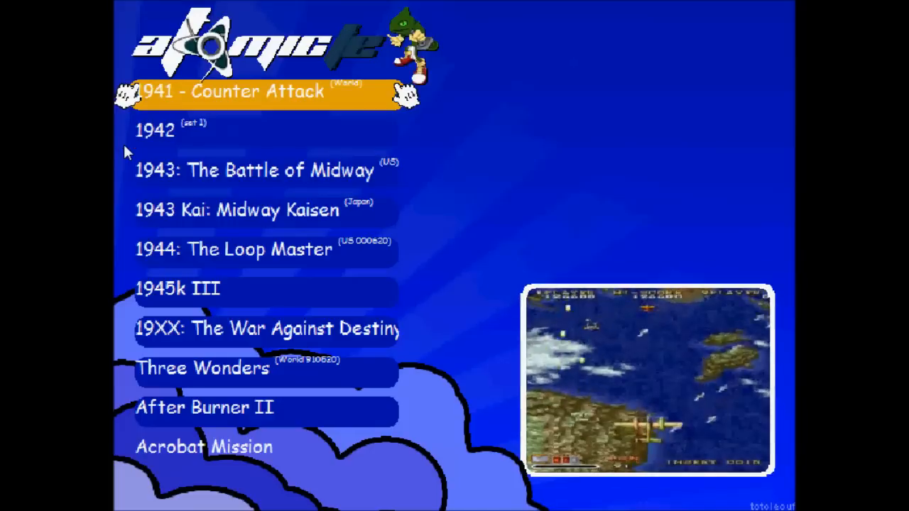
pyautogui.press('Down')
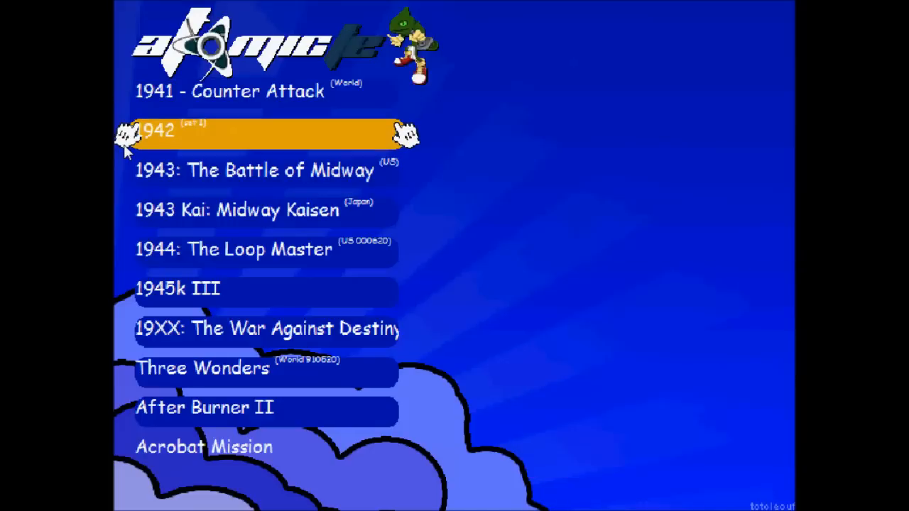
pyautogui.press('Escape')
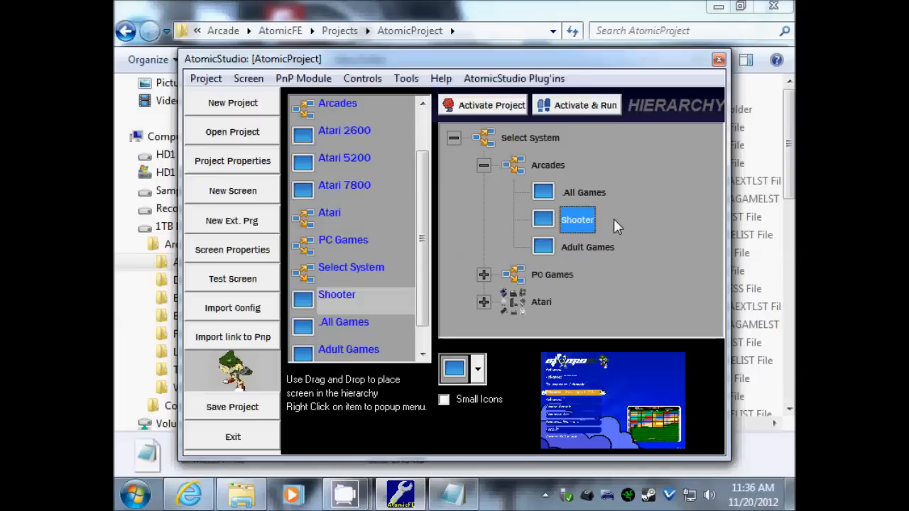
# - Fill the Shooter display names with matching MAME titles, such as Eleven Beat for 11beat
pyautogui.rightClick(572, 222)
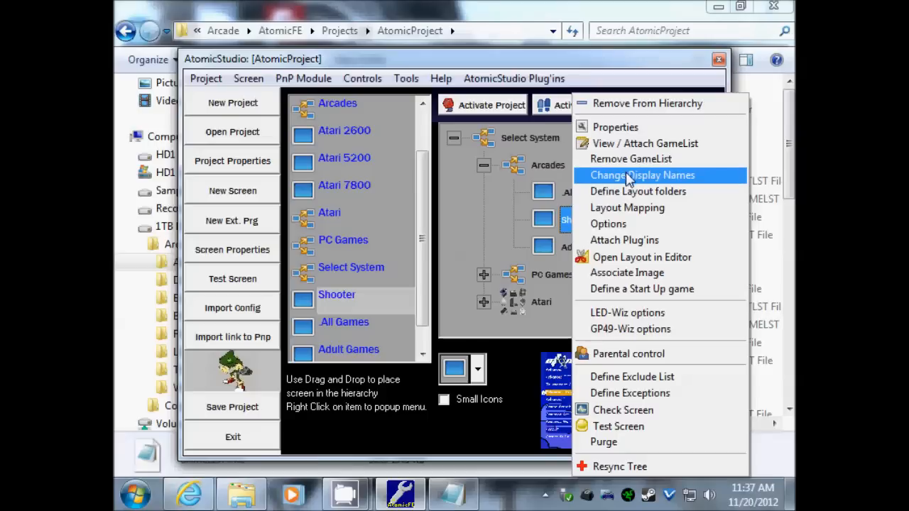
pyautogui.click(658, 178)
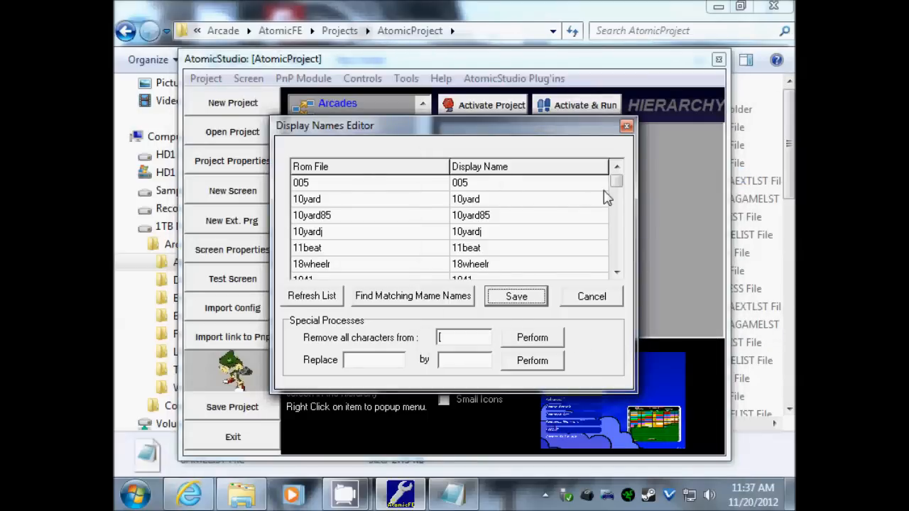
pyautogui.moveTo(616, 180)
pyautogui.mouseDown()
pyautogui.moveTo(624, 262)
pyautogui.moveTo(627, 178)
pyautogui.mouseUp()
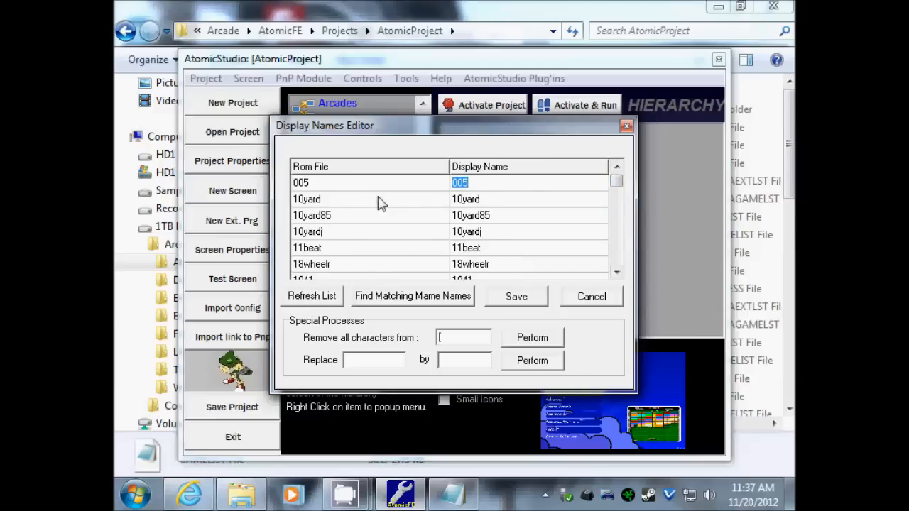
pyautogui.click(425, 302)
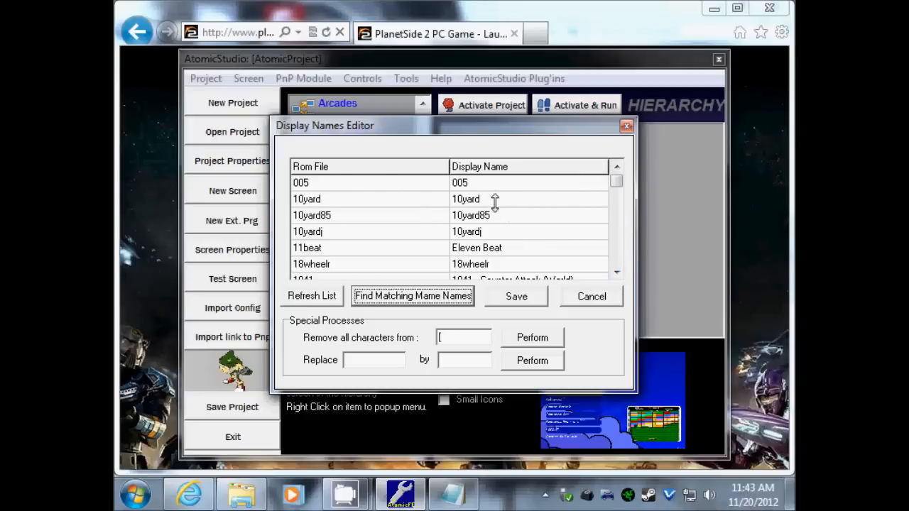
# - Shorten the 1942 (set 1) display name to 1942 and save it
pyautogui.click(617, 271)
pyautogui.click(617, 270)
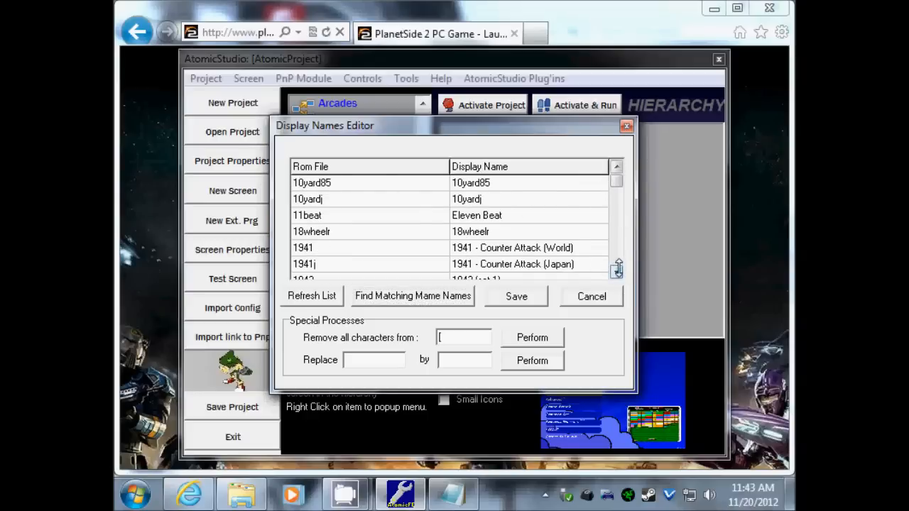
pyautogui.click(616, 269)
pyautogui.click(617, 270)
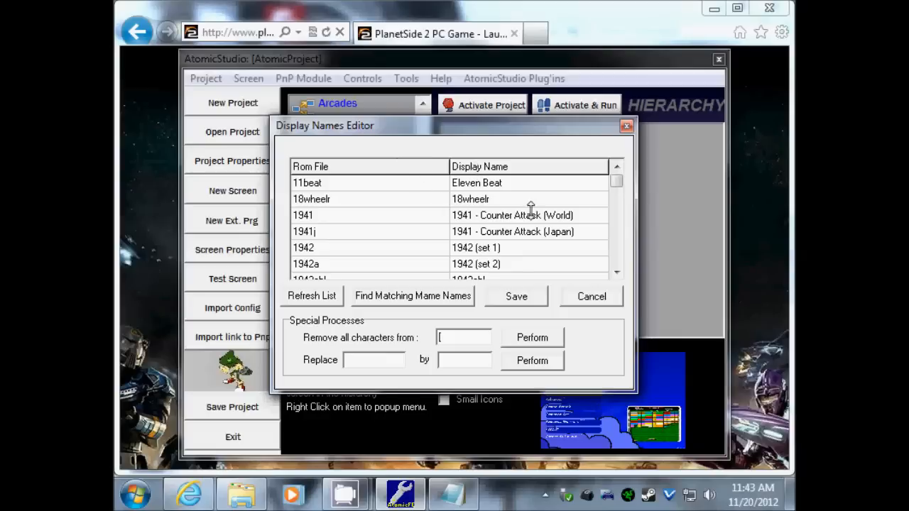
pyautogui.doubleClick(526, 247)
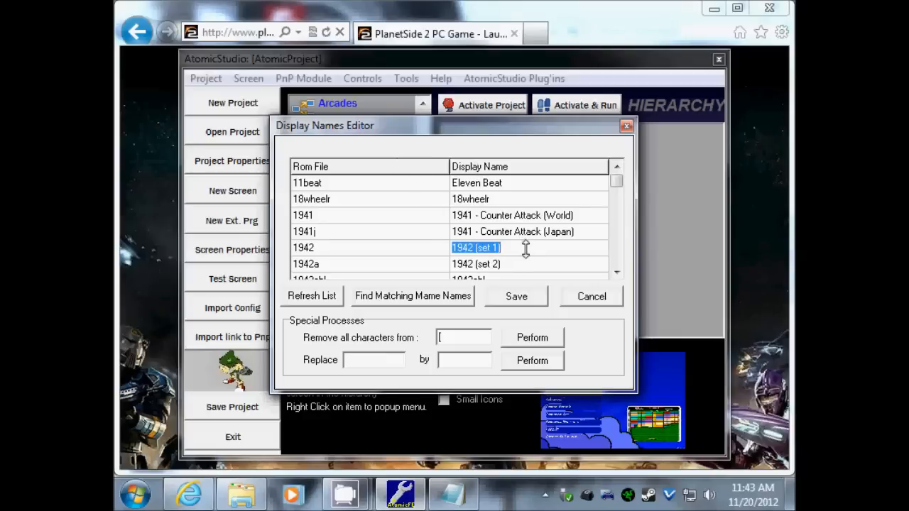
pyautogui.click(525, 247)
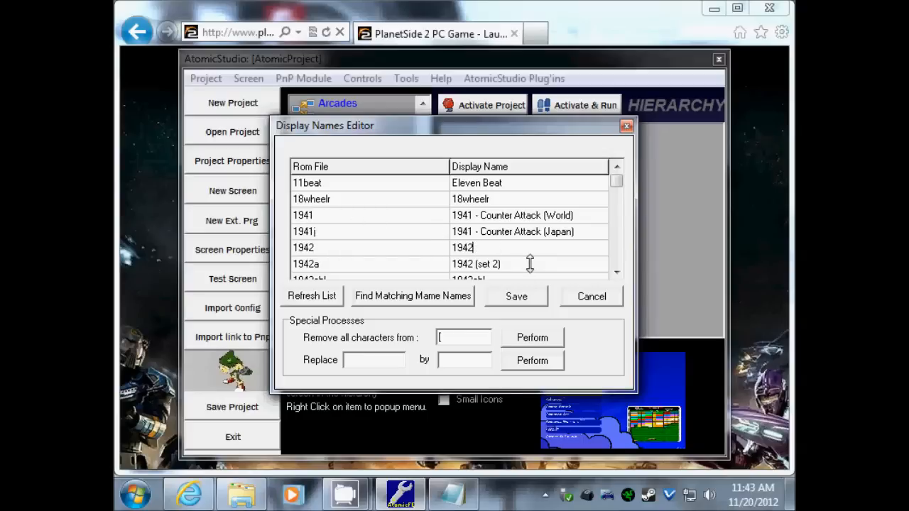
pyautogui.click(516, 296)
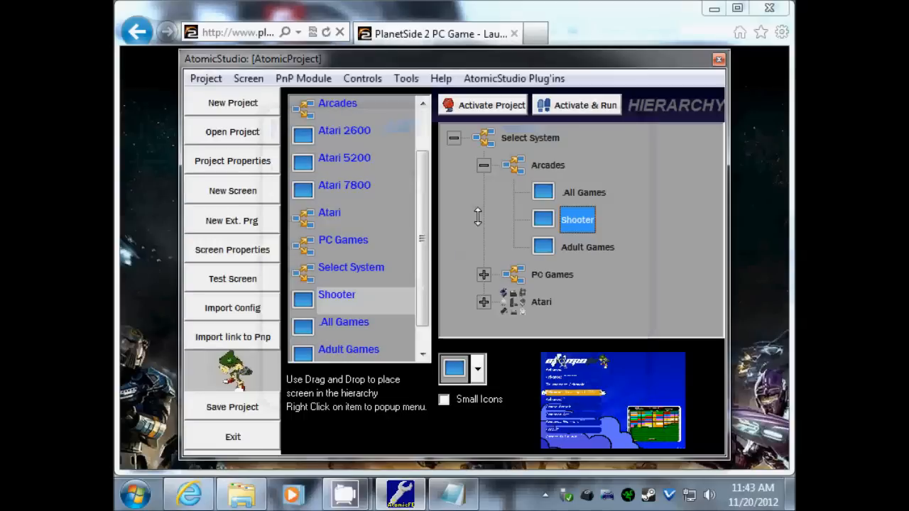
# - Reopen the Shooter display names and begin removing the dash from 1941 - Counter Attack (World)
pyautogui.rightClick(577, 220)
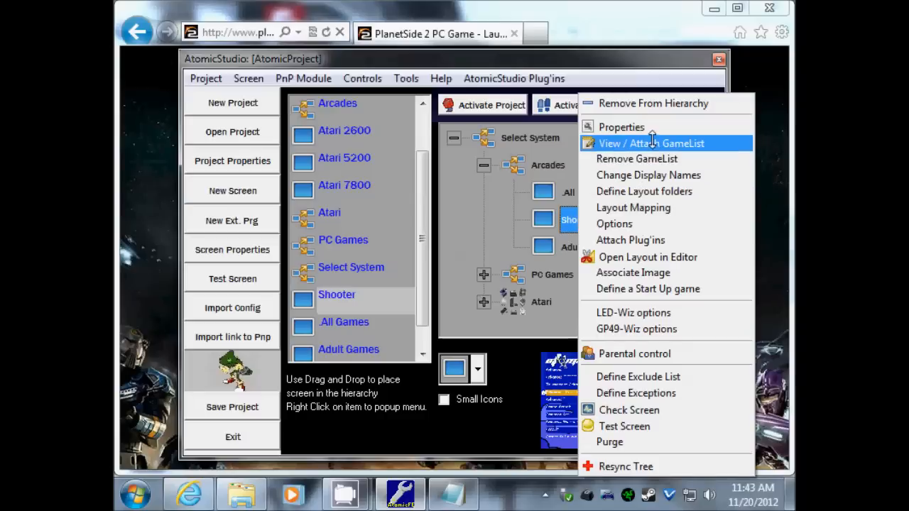
pyautogui.click(650, 175)
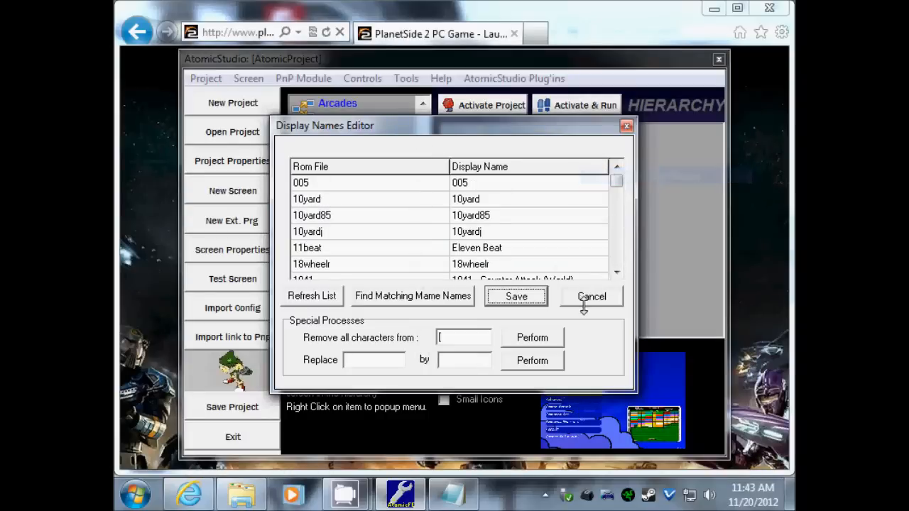
pyautogui.click(616, 271)
pyautogui.click(616, 272)
pyautogui.click(617, 272)
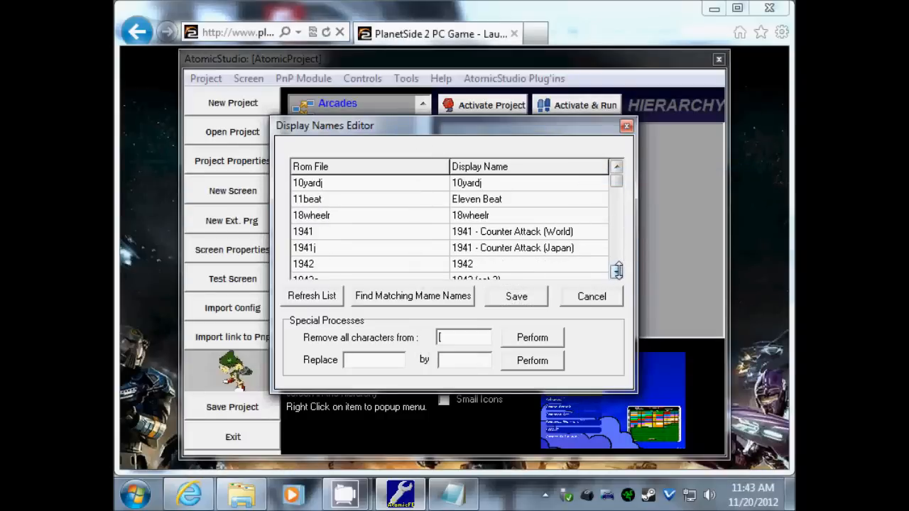
pyautogui.click(482, 233)
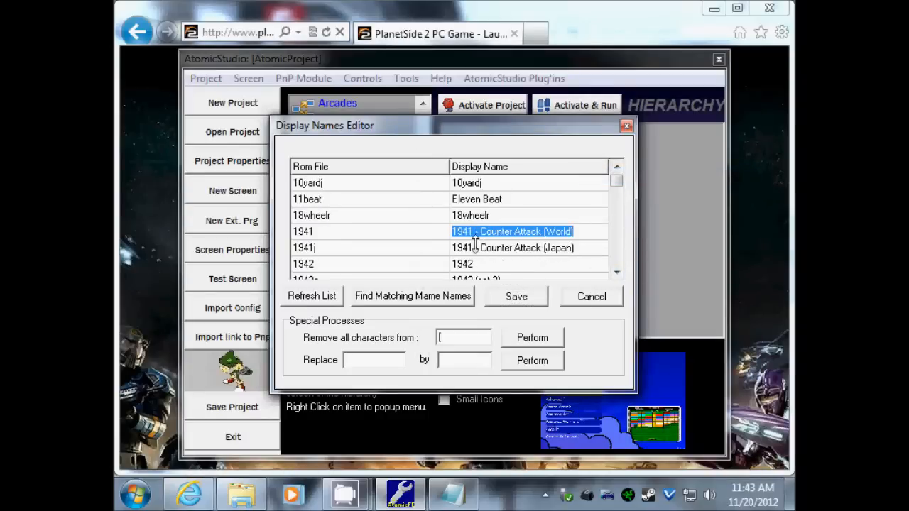
pyautogui.click(480, 232)
pyautogui.press('BackSpace')
pyautogui.press('BackSpace')
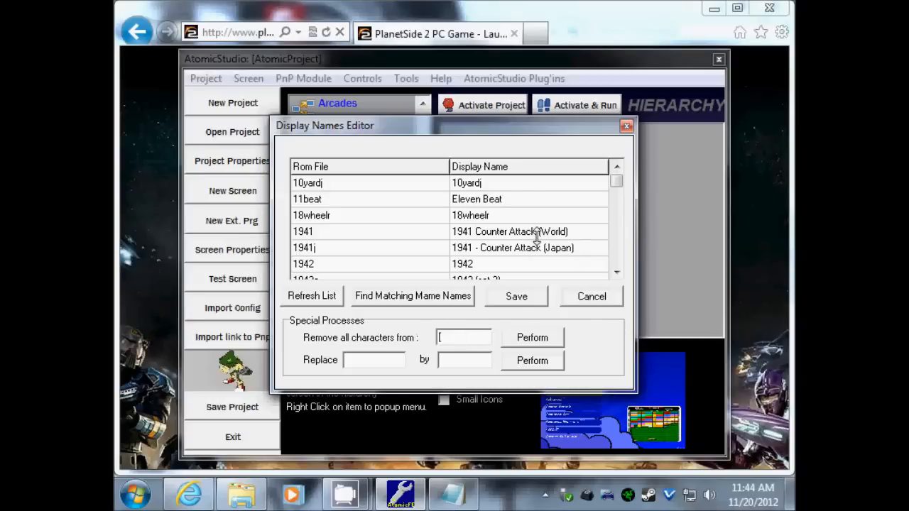
# - Strip everything from '(' onward in all display names, e.g. after the 1942a entry
pyautogui.moveTo(616, 182); pyautogui.dragTo(616, 186)
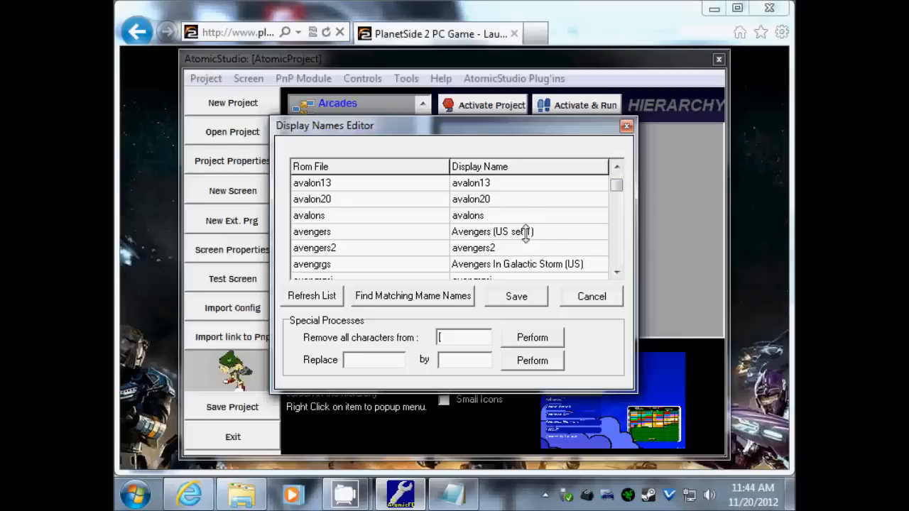
pyautogui.click(588, 215)
pyautogui.press('Down')
pyautogui.press('Down')
pyautogui.press('Down')
pyautogui.press('Down')
pyautogui.press('Down')
pyautogui.press('Down')
pyautogui.press('Down')
pyautogui.press('Down')
pyautogui.press('Down')
pyautogui.press('Down')
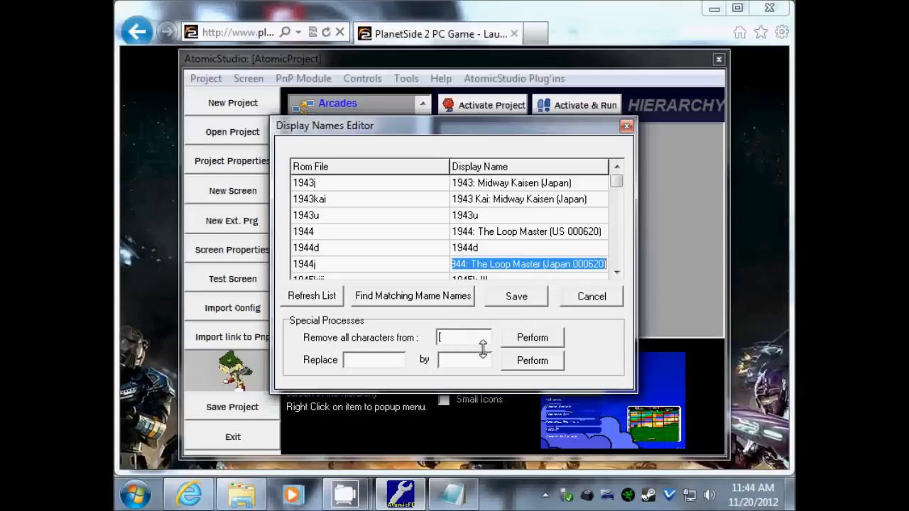
pyautogui.click(460, 337)
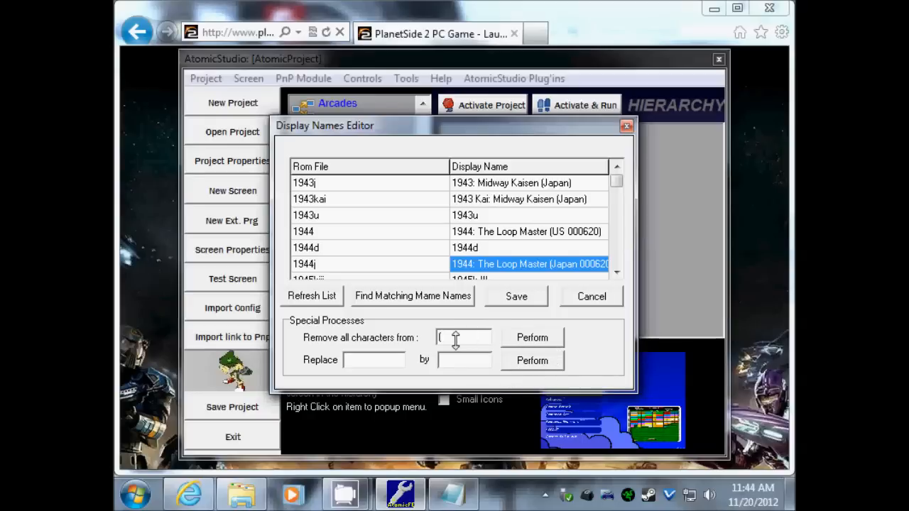
pyautogui.click(541, 339)
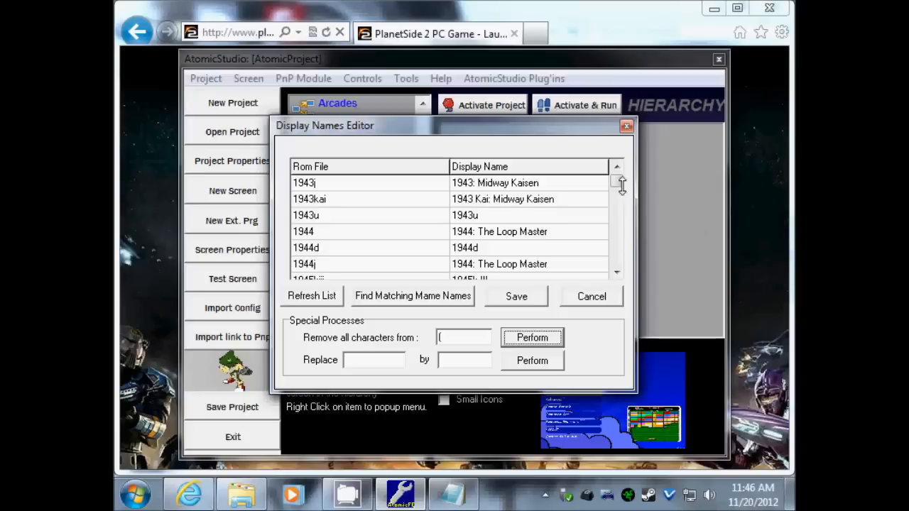
# - Scroll the list to verify trimmed names such as 1944: The Loop Master
pyautogui.moveTo(616, 177)
pyautogui.mouseDown()
pyautogui.moveTo(616, 200)
pyautogui.moveTo(616, 179)
pyautogui.mouseUp()
pyautogui.scroll(-3, 616, 250)
pyautogui.scroll(5, 616, 247)
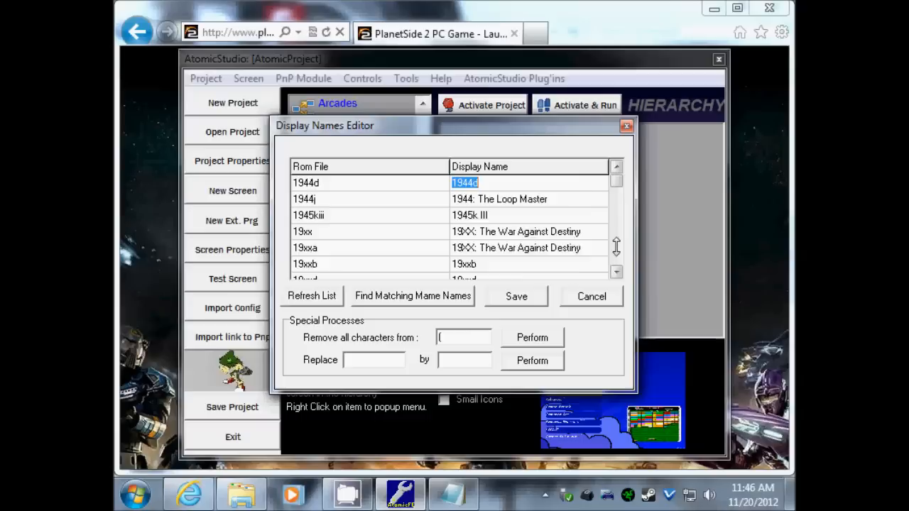
pyautogui.scroll(2, 616, 246)
pyautogui.scroll(2, 614, 246)
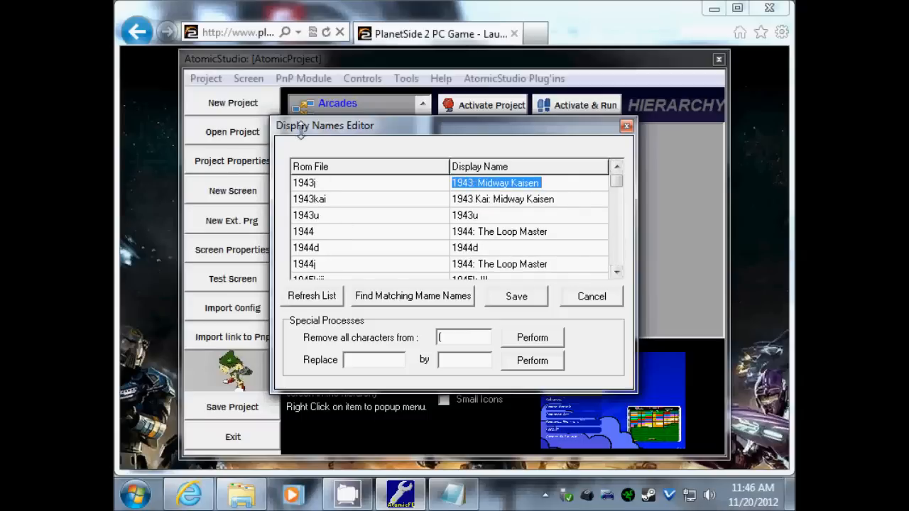
pyautogui.scroll(3, 608, 231)
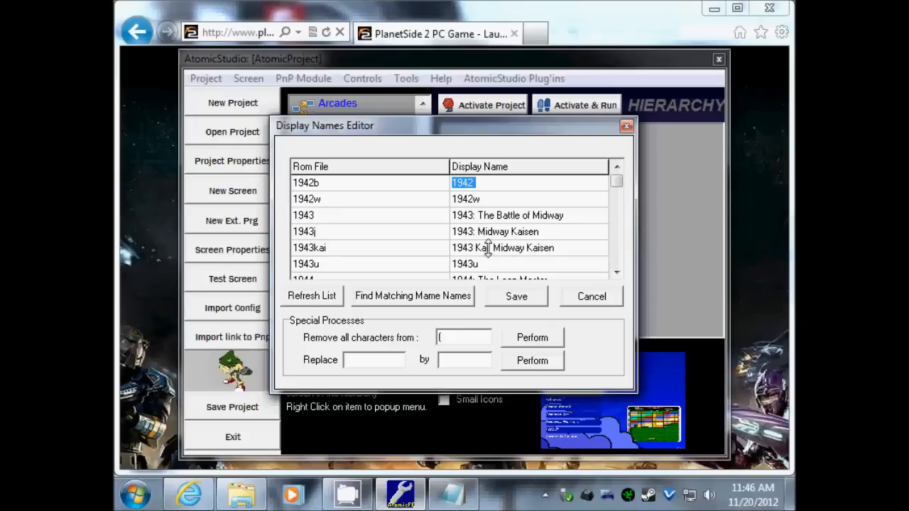
pyautogui.click(615, 273)
pyautogui.click(615, 273)
pyautogui.click(615, 273)
pyautogui.click(615, 273)
pyautogui.click(616, 273)
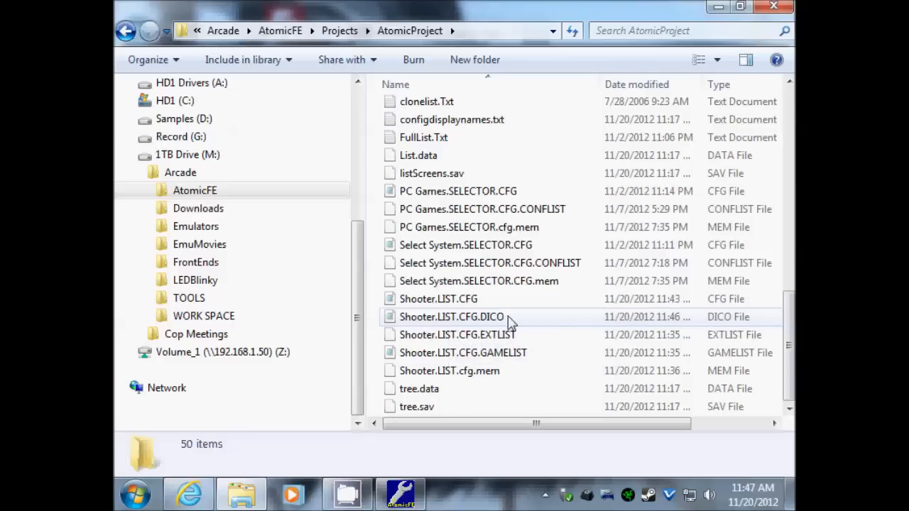
# - Review Shooter.LIST.CFG.DICO in Notepad to confirm the bracketed parts are gone, then close it
pyautogui.doubleClick(463, 321)
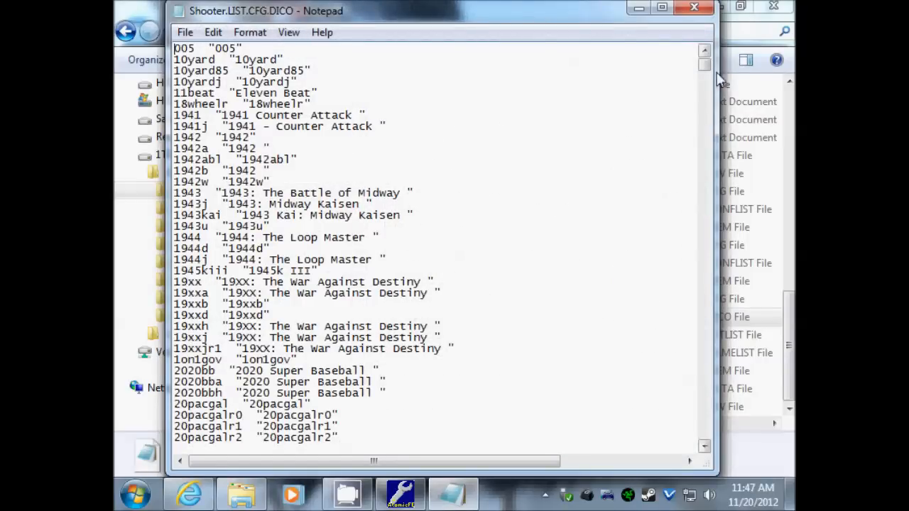
pyautogui.moveTo(705, 71)
pyautogui.mouseDown()
pyautogui.moveTo(705, 84)
pyautogui.moveTo(708, 66)
pyautogui.mouseUp()
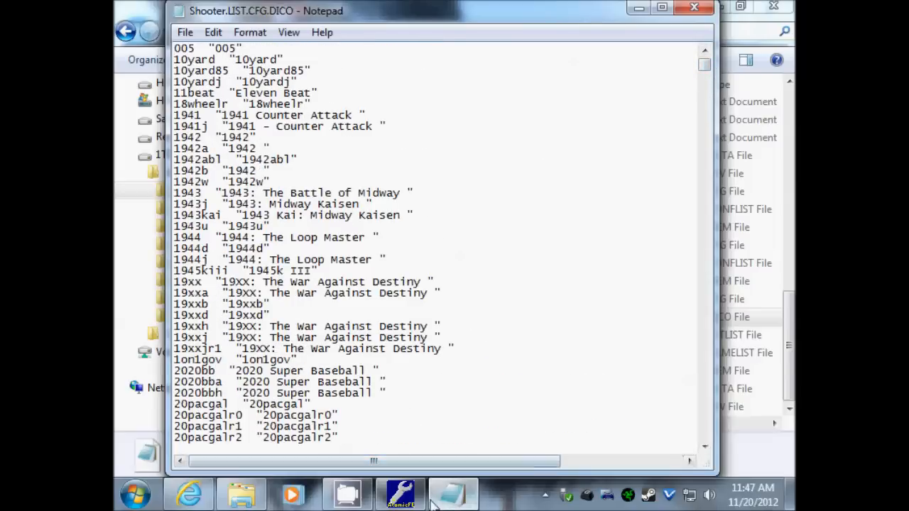
pyautogui.click(401, 497)
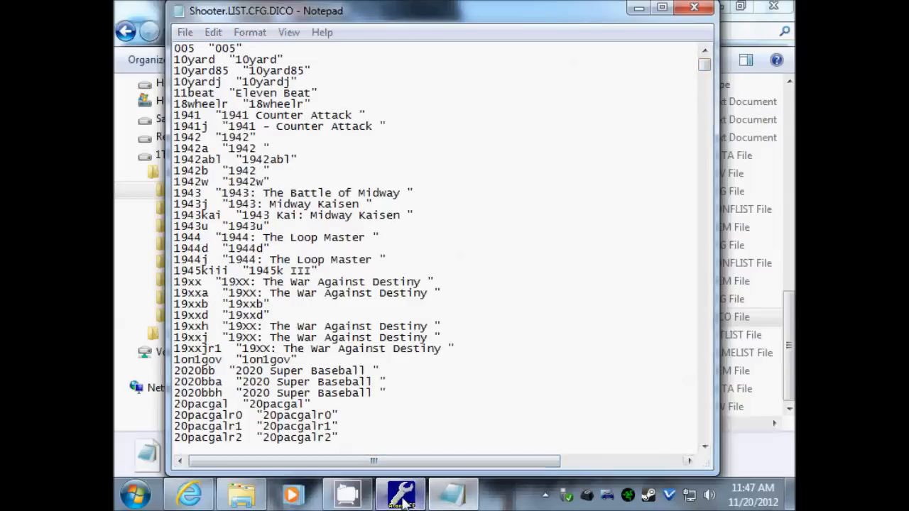
pyautogui.rightClick(575, 220)
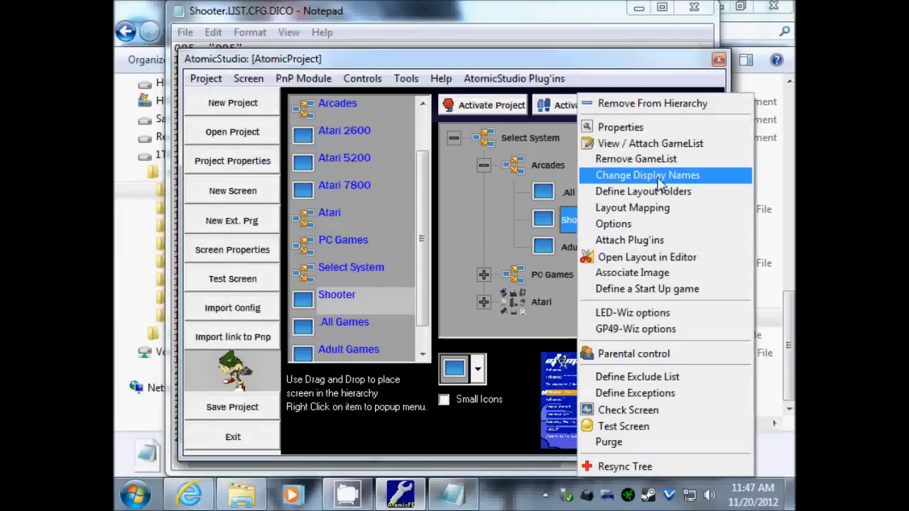
pyautogui.click(592, 15)
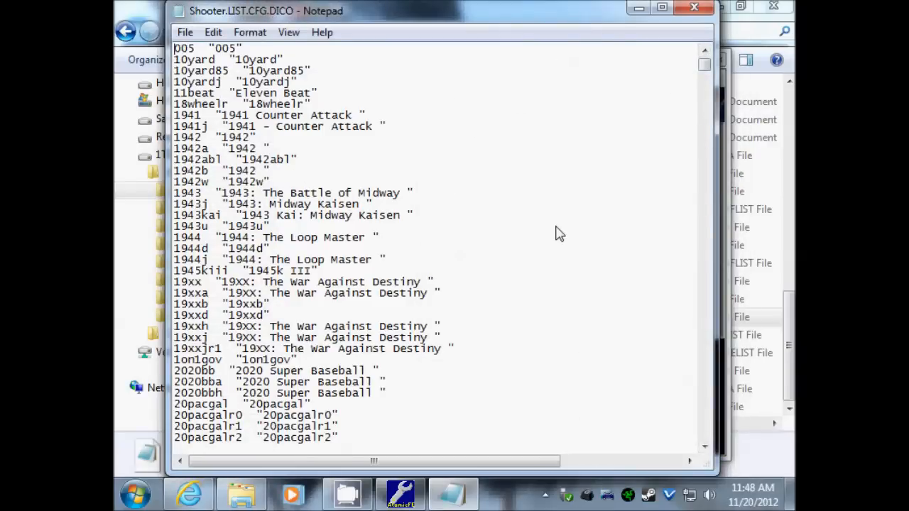
pyautogui.scroll(-5, 525, 238)
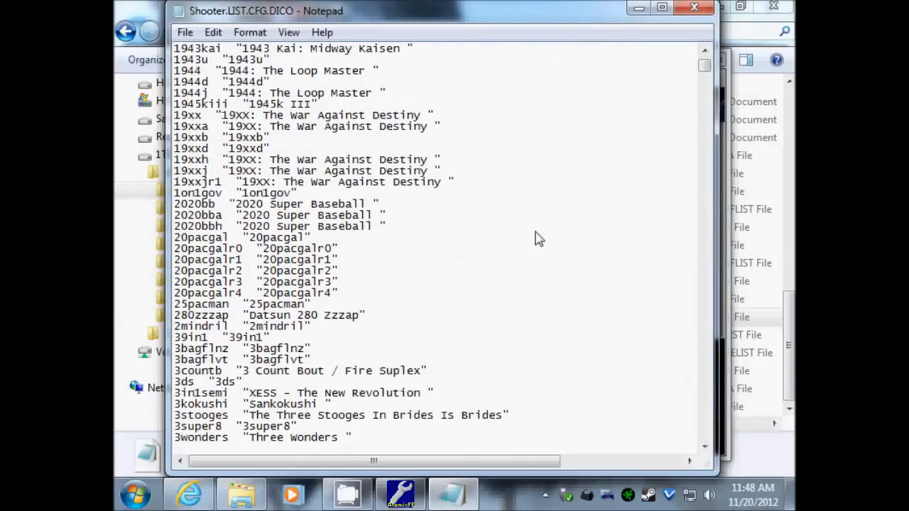
pyautogui.scroll(4, 536, 239)
pyautogui.scroll(1, 538, 239)
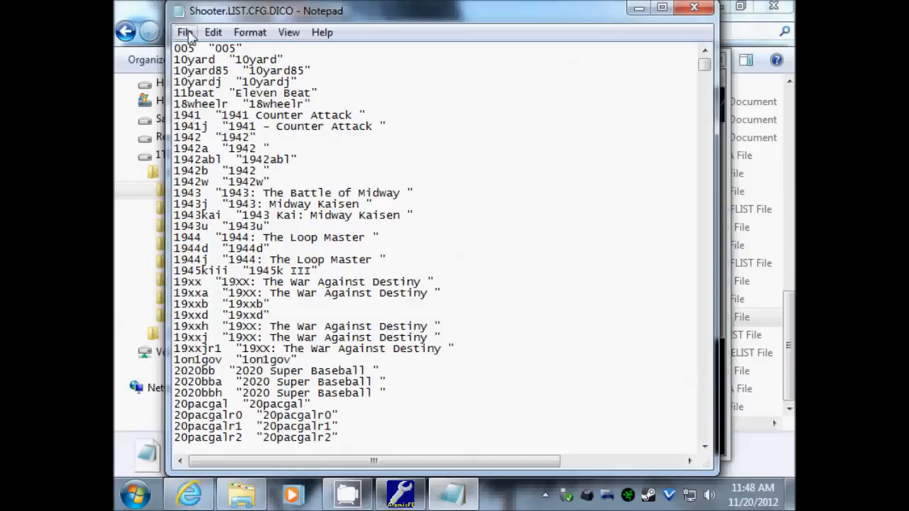
pyautogui.click(694, 8)
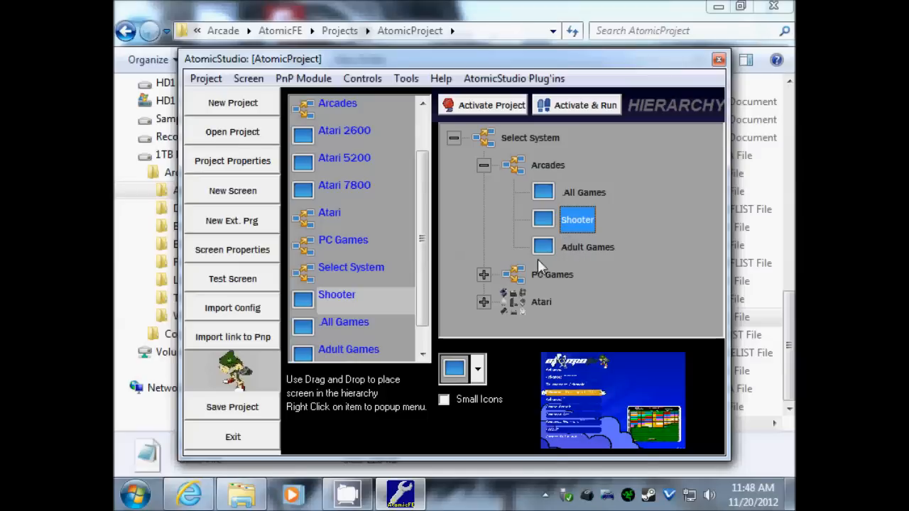
# - Save the All Games list's names file from Change Display Names, then return to Explorer
pyautogui.click(580, 192)
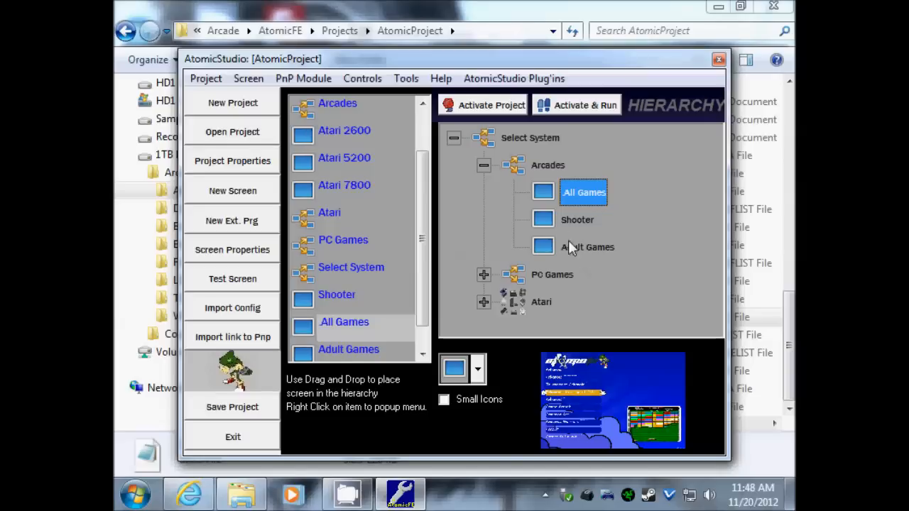
pyautogui.rightClick(583, 195)
pyautogui.click(575, 196)
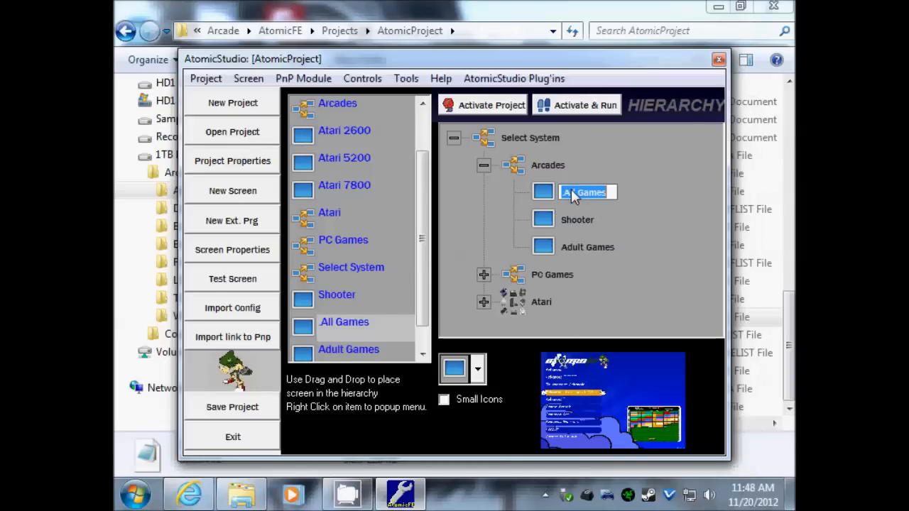
pyautogui.click(544, 198)
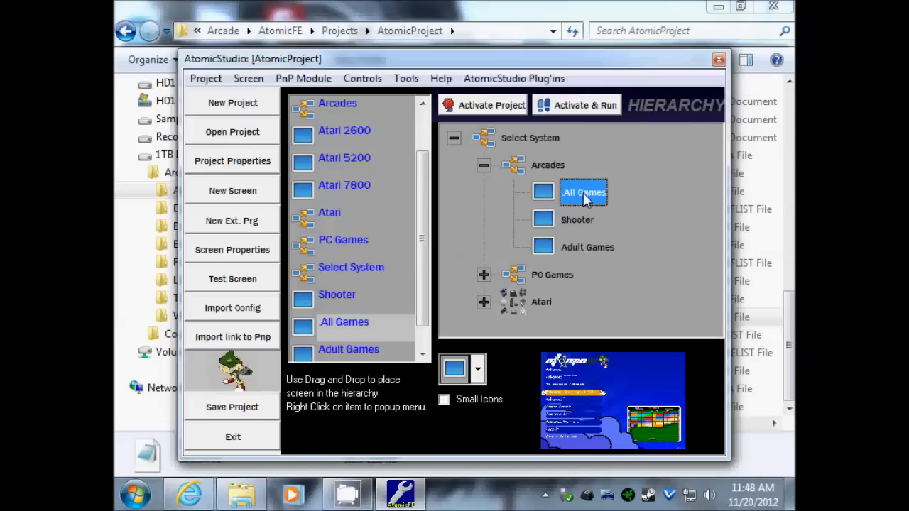
pyautogui.rightClick(586, 199)
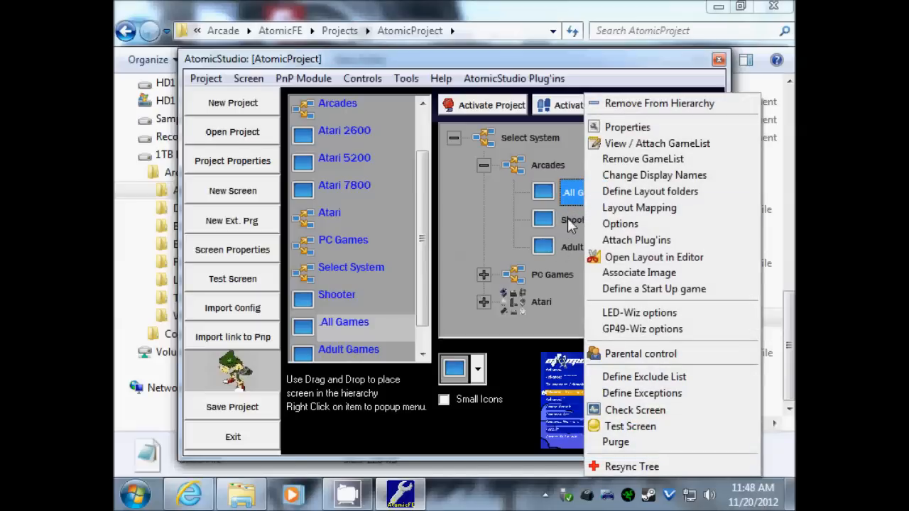
pyautogui.click(557, 219)
pyautogui.click(568, 193)
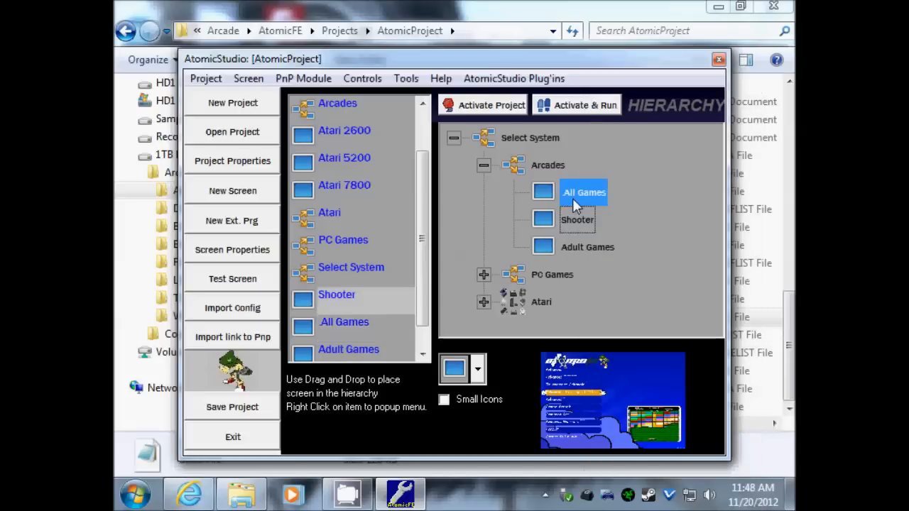
pyautogui.rightClick(577, 196)
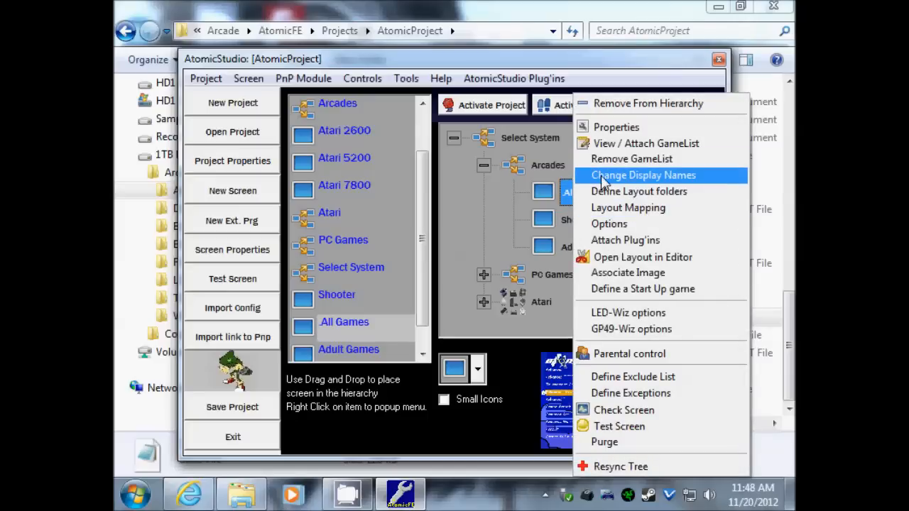
pyautogui.click(616, 178)
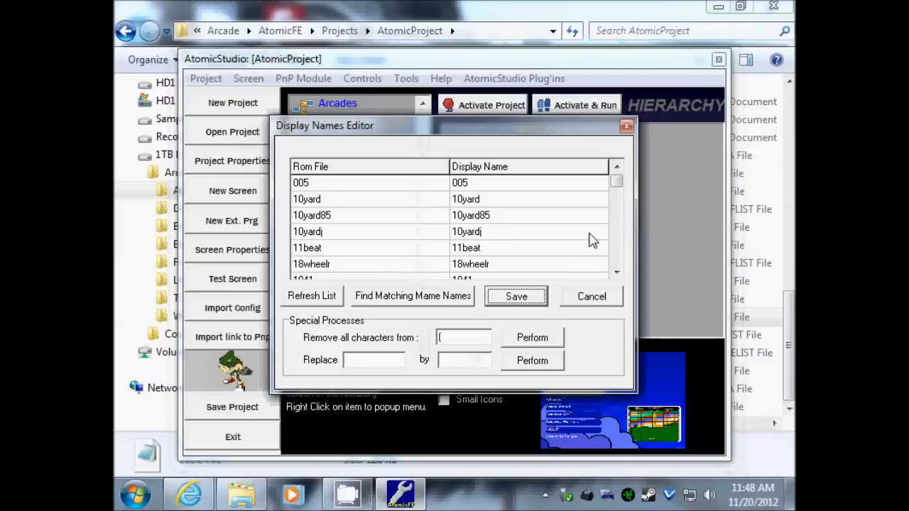
pyautogui.moveTo(614, 185)
pyautogui.mouseDown()
pyautogui.moveTo(616, 256)
pyautogui.moveTo(618, 186)
pyautogui.mouseUp()
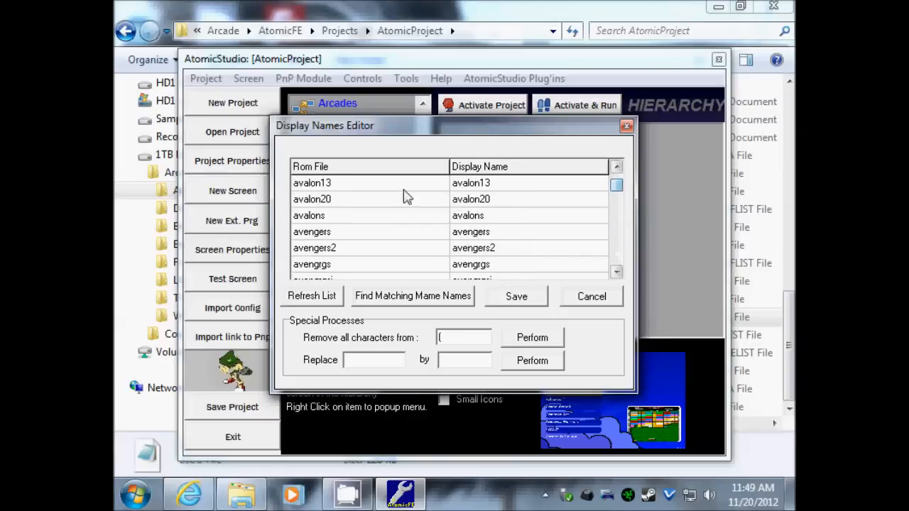
pyautogui.click(513, 296)
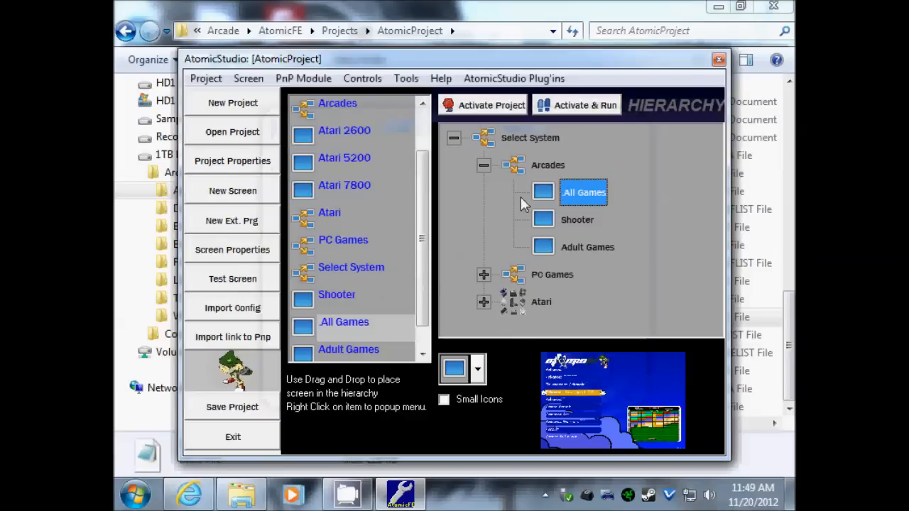
pyautogui.click(790, 342)
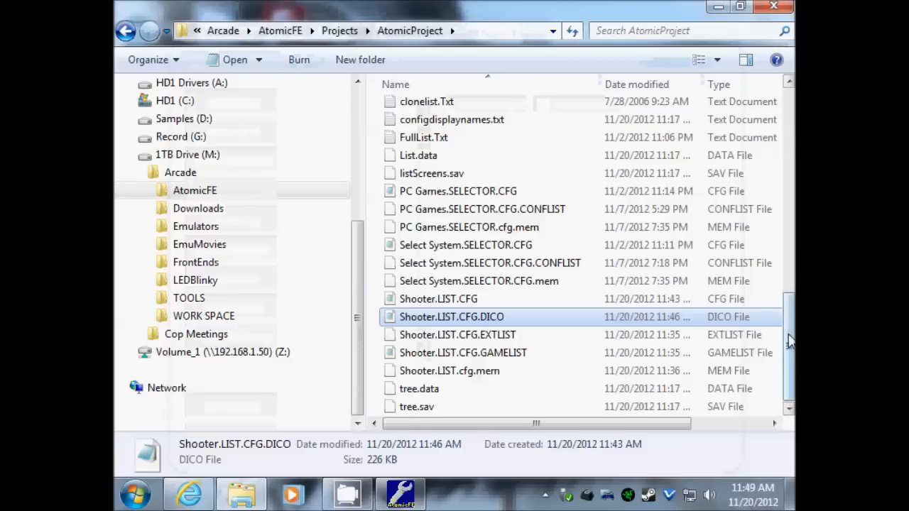
# - Open Shooter.LIST.CFG.DICO from the AtomicProject folder in Notepad to edit it
pyautogui.scroll(12, 790, 342)
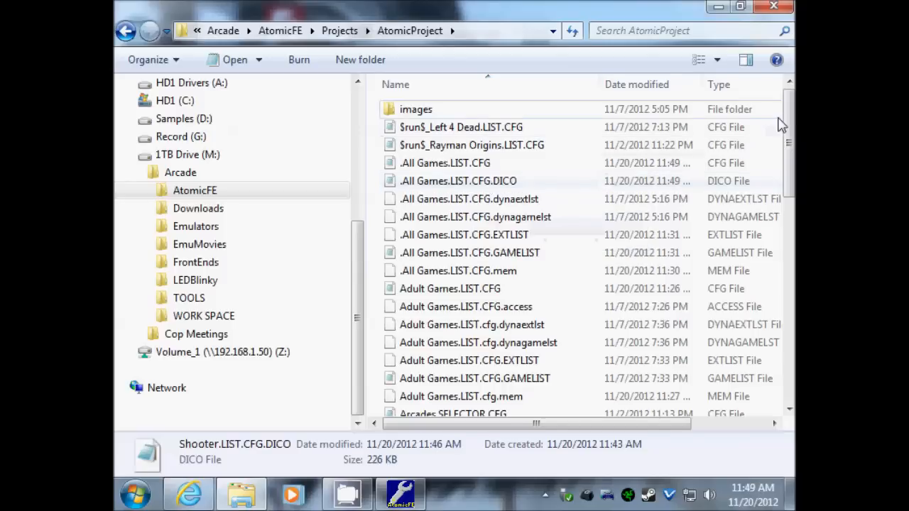
pyautogui.moveTo(790, 132); pyautogui.dragTo(790, 337)
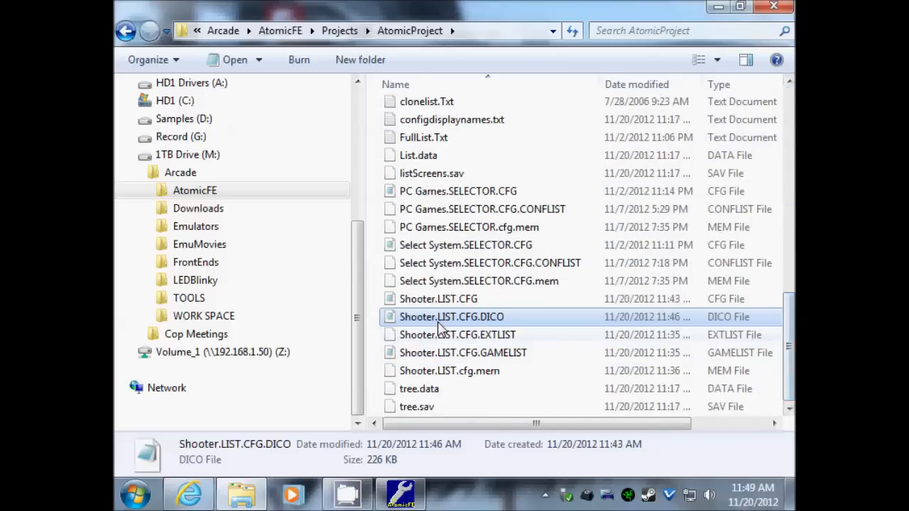
pyautogui.doubleClick(474, 321)
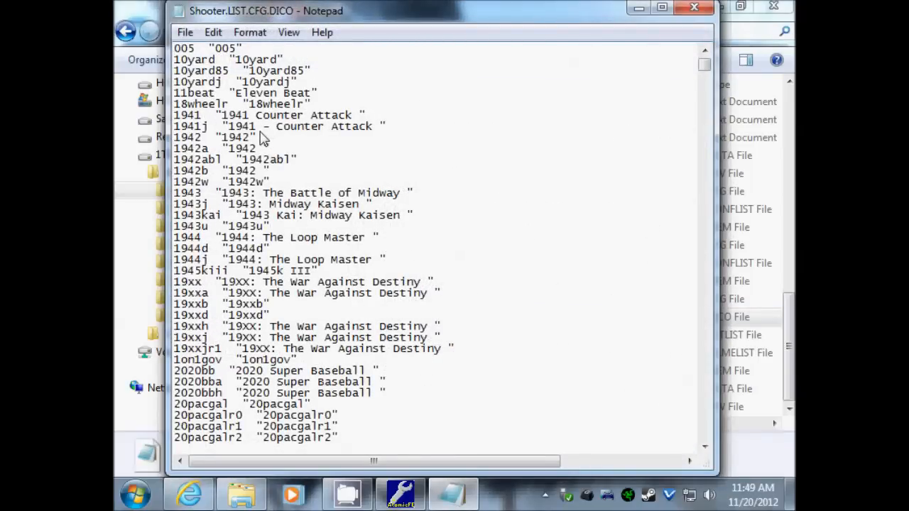
# - Retitle the 1944 entry to '1944: The Poop Master', then save and close the file
pyautogui.moveTo(264, 129); pyautogui.dragTo(349, 131)
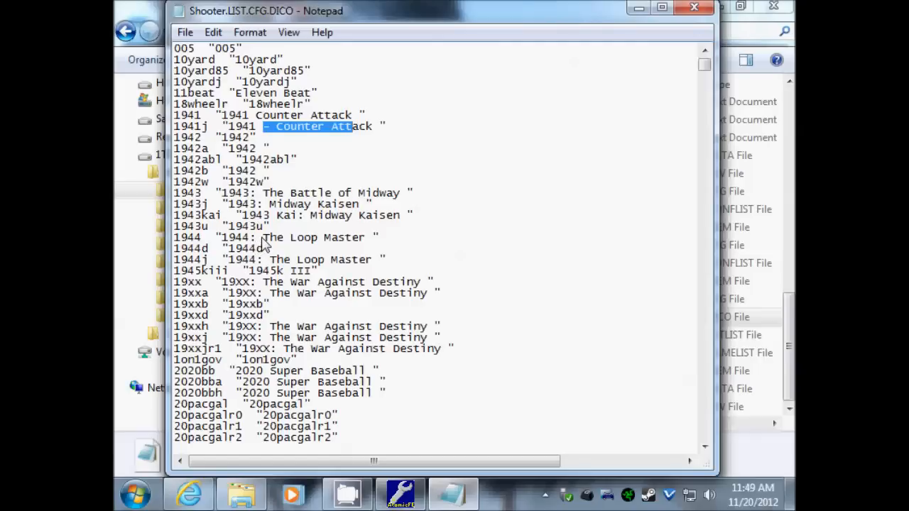
pyautogui.click(295, 241)
pyautogui.press('Delete')
pyautogui.write('P')
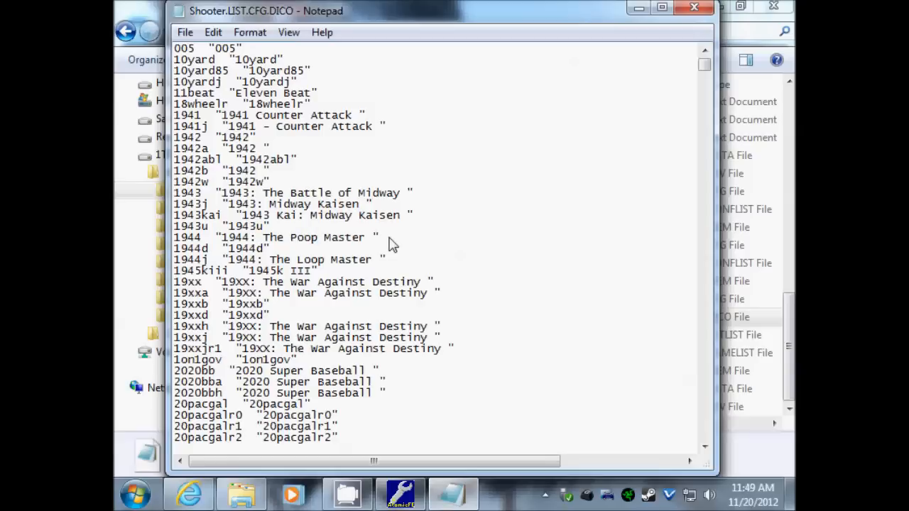
pyautogui.click(184, 32)
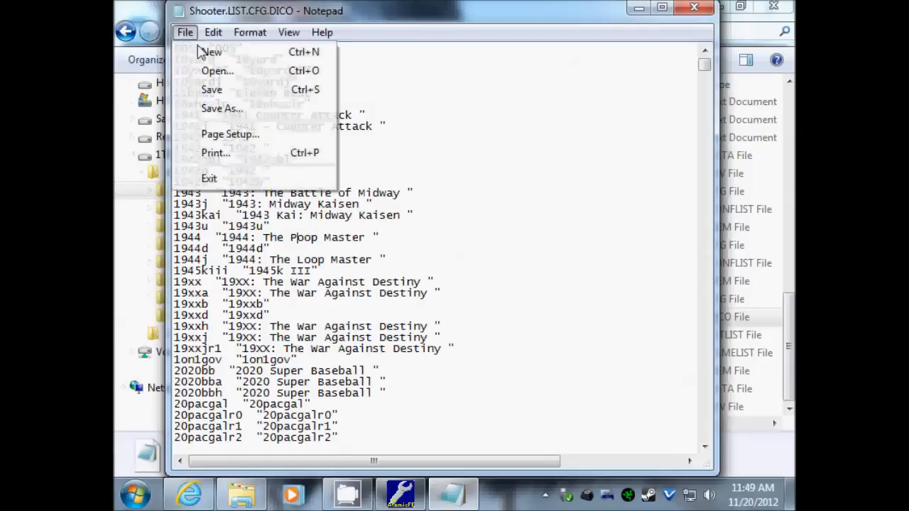
pyautogui.click(210, 91)
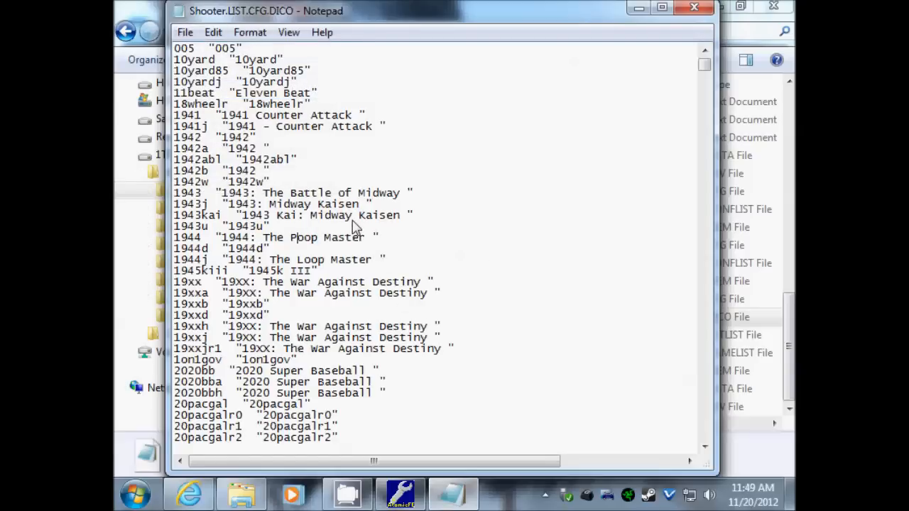
pyautogui.click(693, 8)
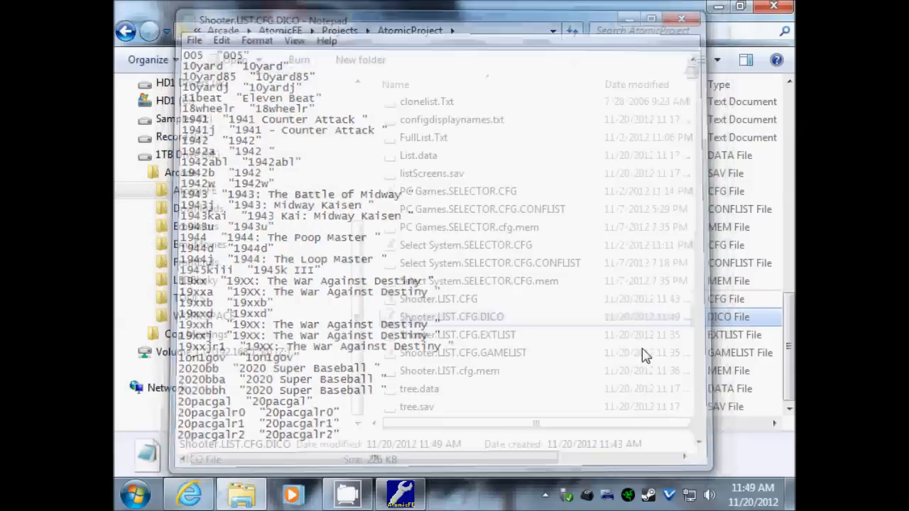
# - Copy and paste Shooter.LIST.CFG.DICO, renaming the duplicate 'Master MAME Disc File.DICO'
pyautogui.rightClick(447, 321)
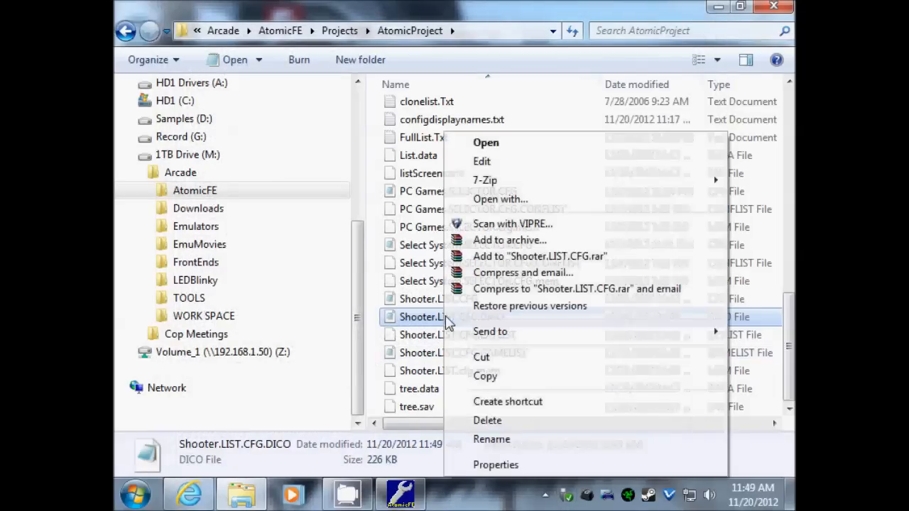
pyautogui.click(504, 374)
pyautogui.rightClick(545, 402)
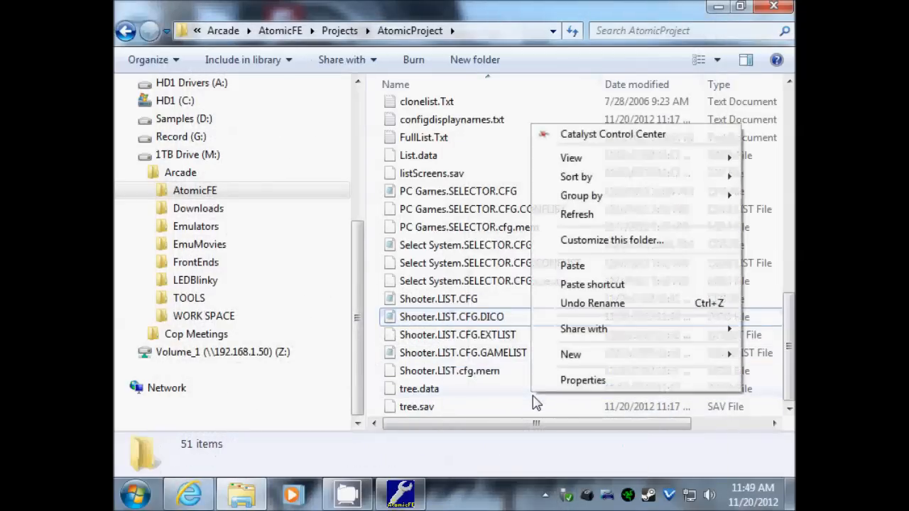
pyautogui.click(604, 266)
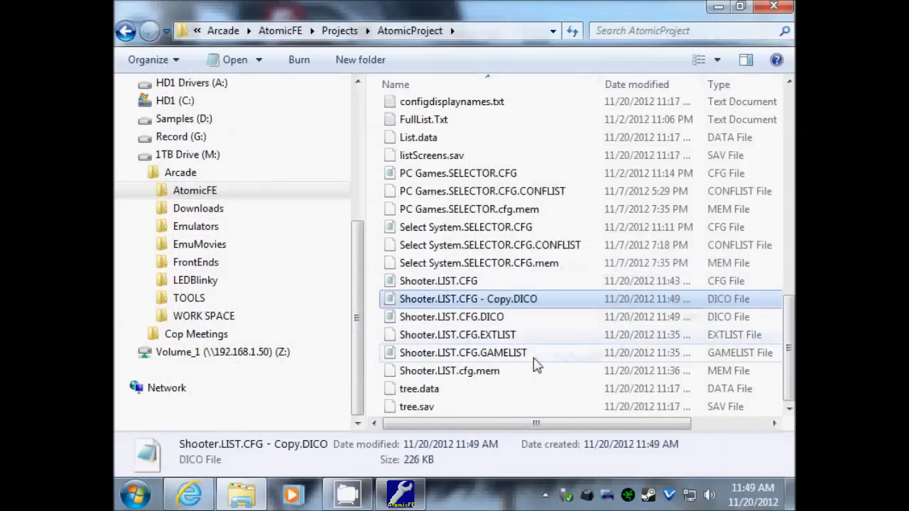
pyautogui.rightClick(448, 301)
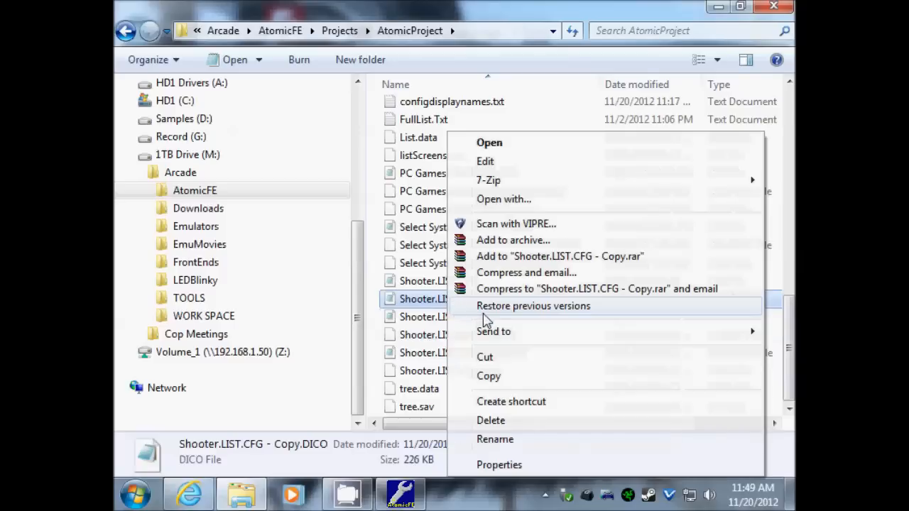
pyautogui.click(495, 440)
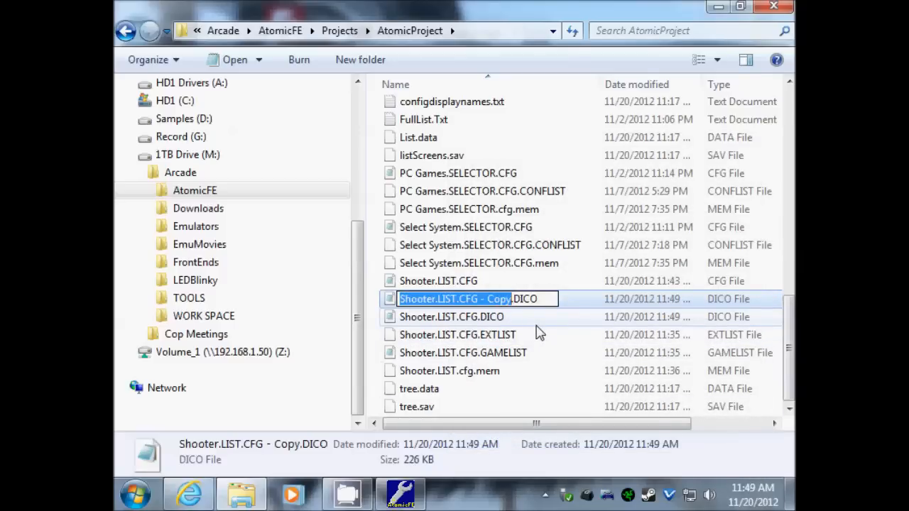
pyautogui.write('Master')
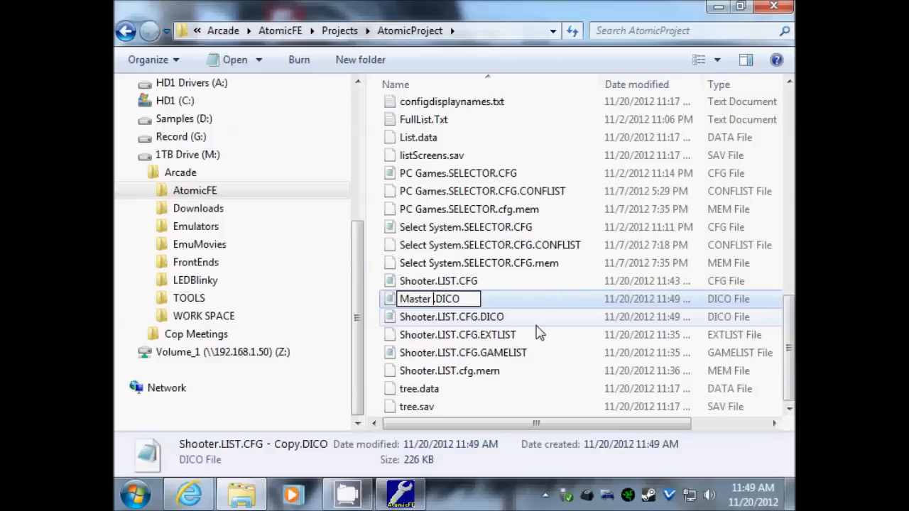
pyautogui.write(' MAME Dis')
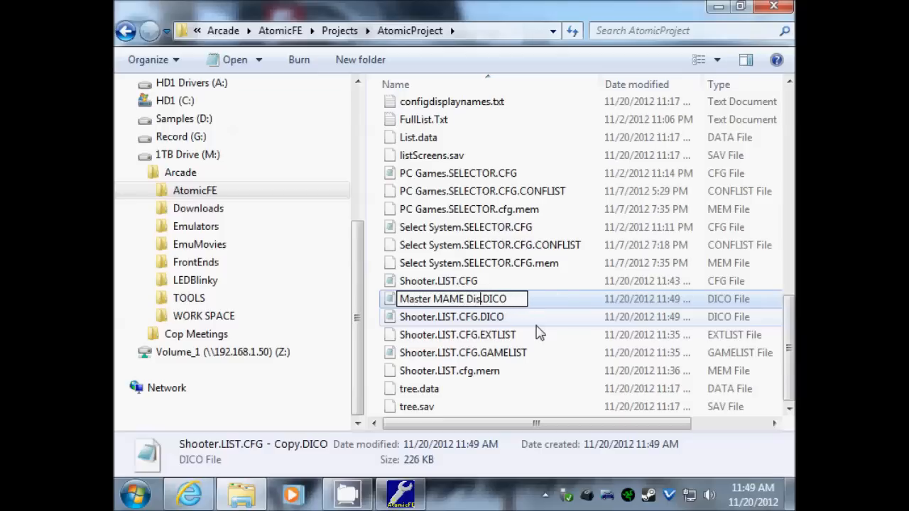
pyautogui.write('c')
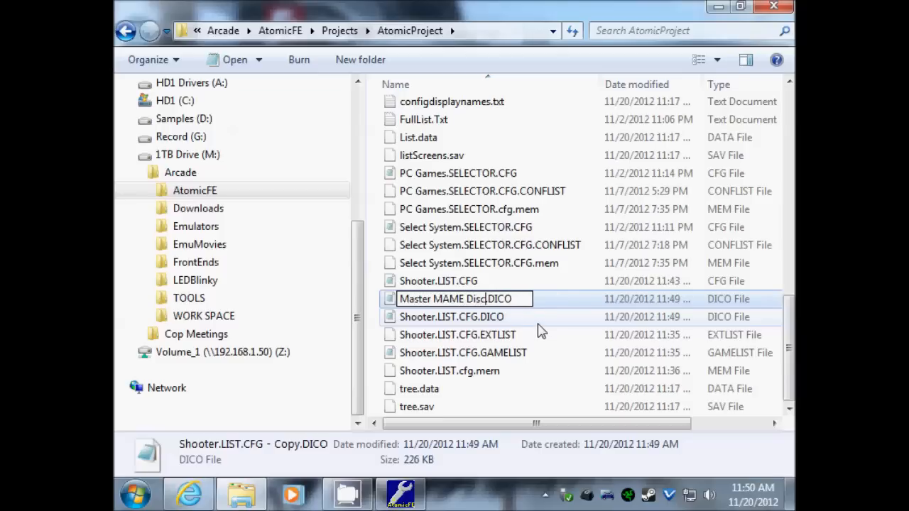
pyautogui.write(' File')
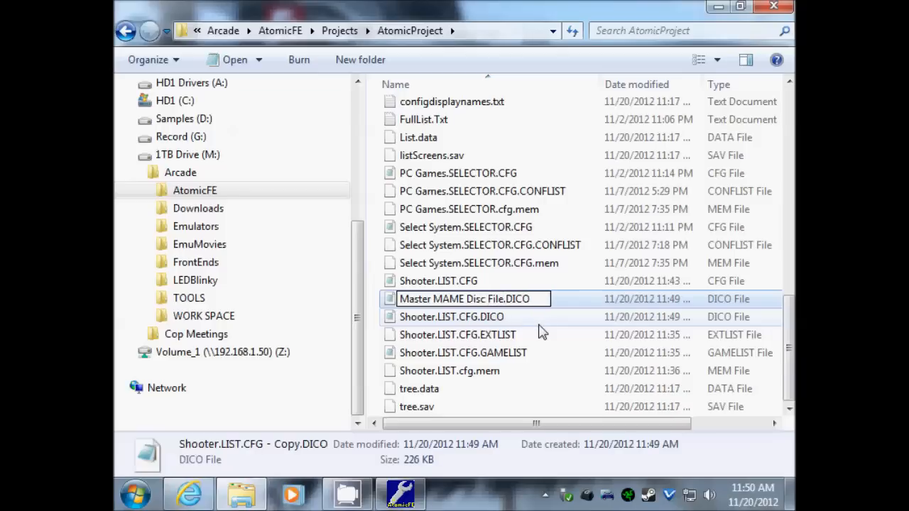
pyautogui.press('Return')
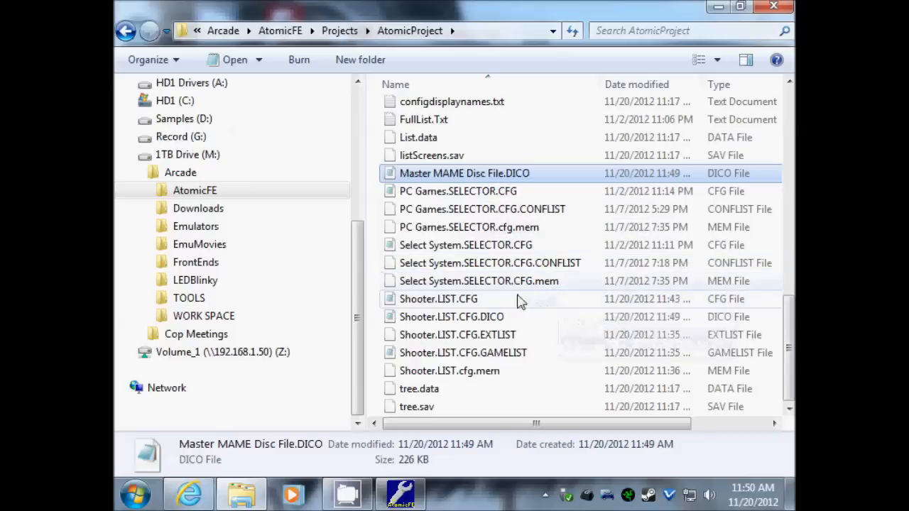
pyautogui.click(445, 320)
pyautogui.scroll(9, 457, 248)
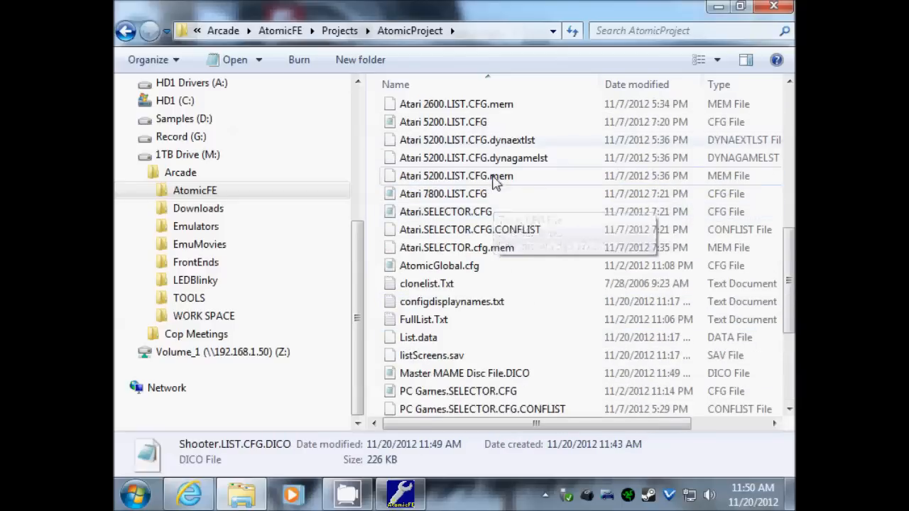
pyautogui.scroll(3, 521, 213)
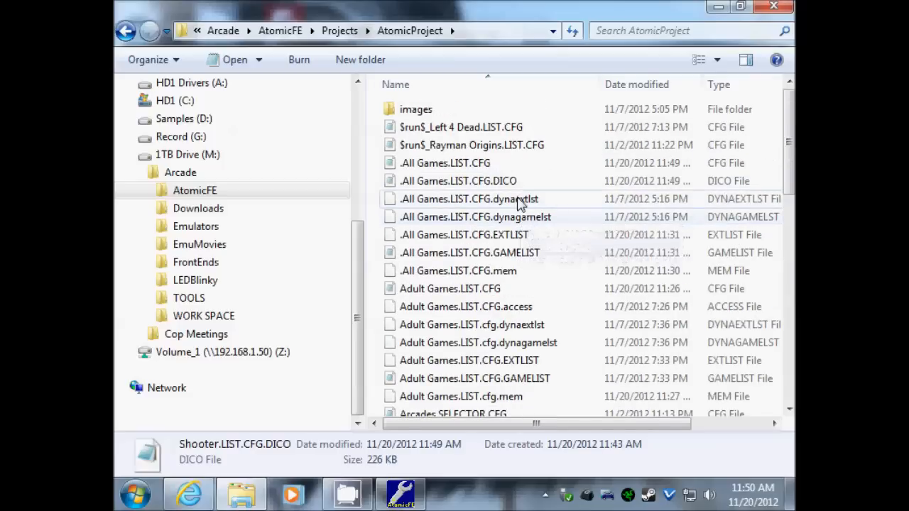
pyautogui.scroll(-13, 508, 206)
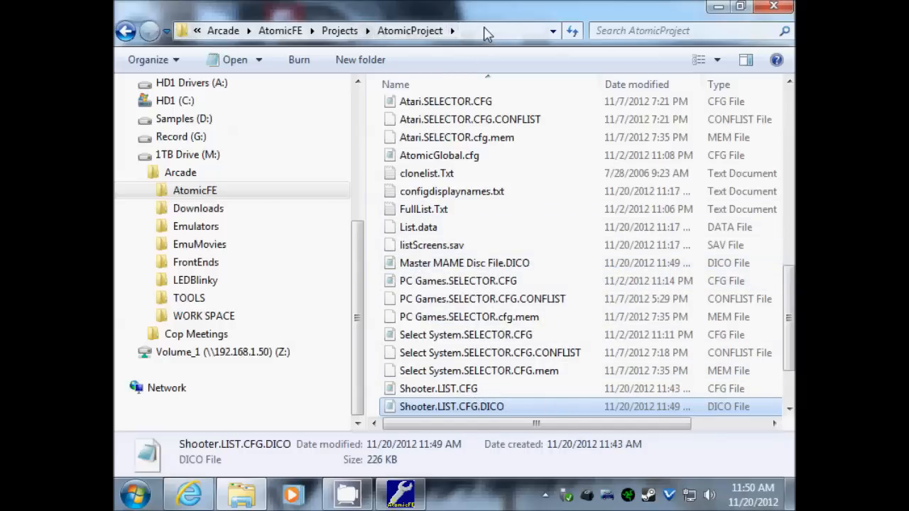
pyautogui.click(469, 264)
pyautogui.rightClick(469, 264)
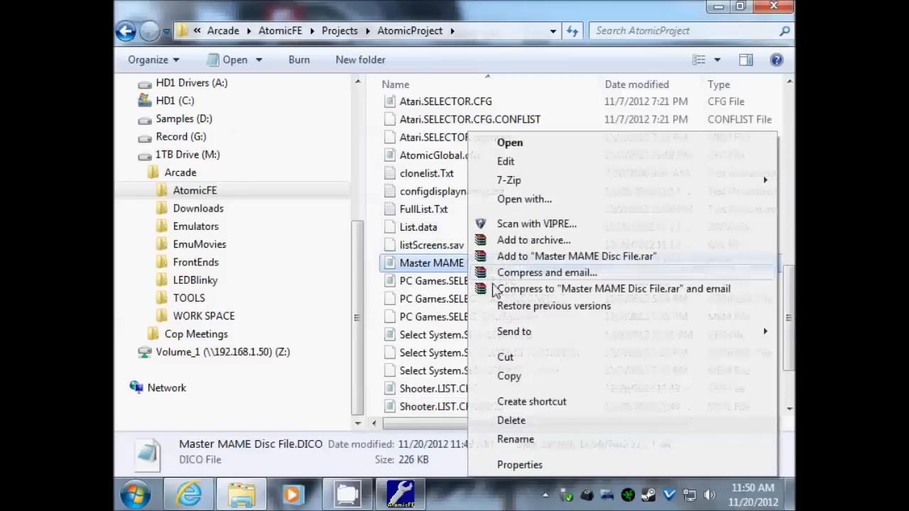
pyautogui.click(518, 437)
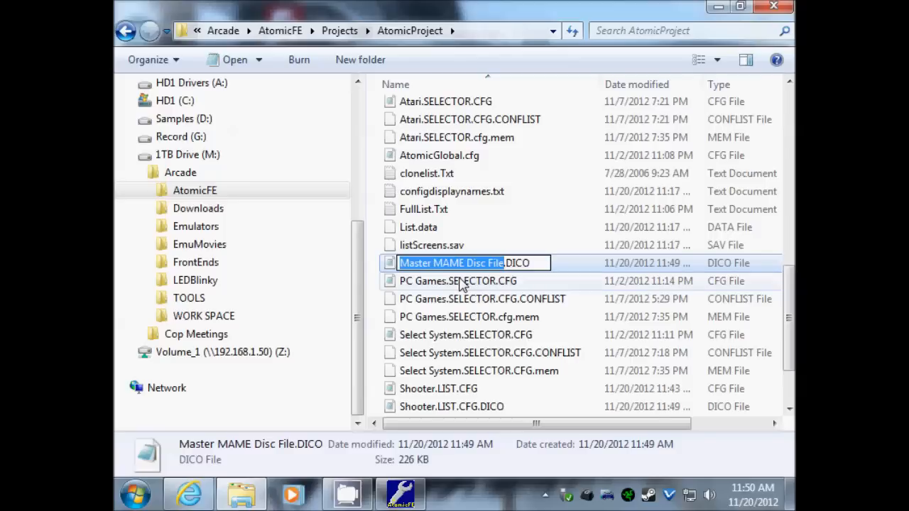
pyautogui.moveTo(528, 263); pyautogui.dragTo(357, 263)
pyautogui.hotkey('ctrl', 'c')
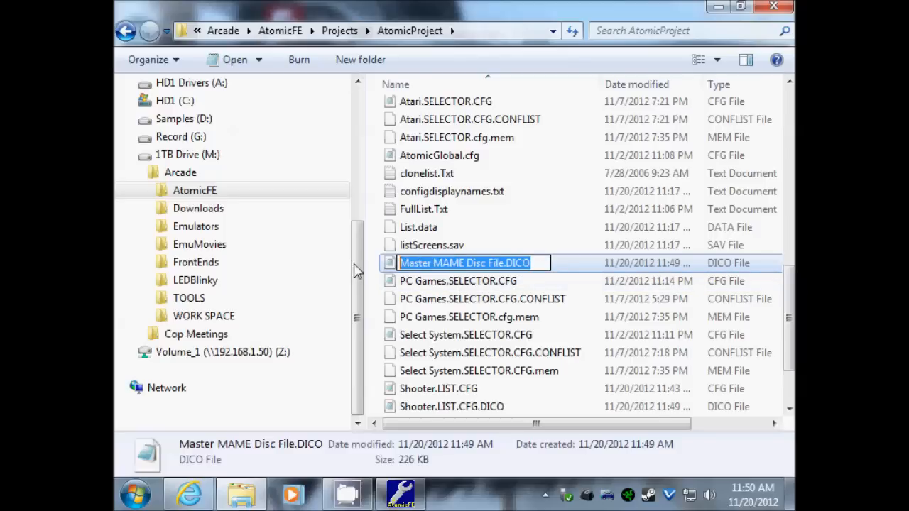
pyautogui.click(454, 299)
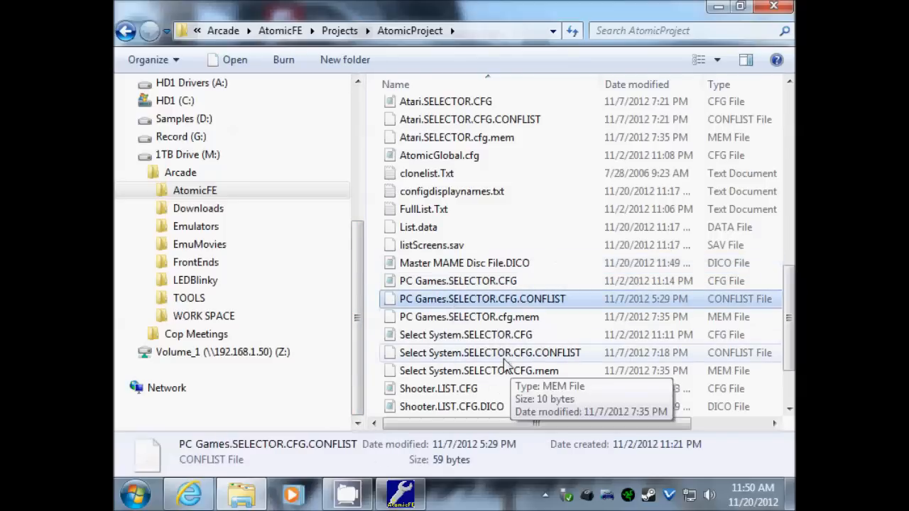
pyautogui.click(440, 388)
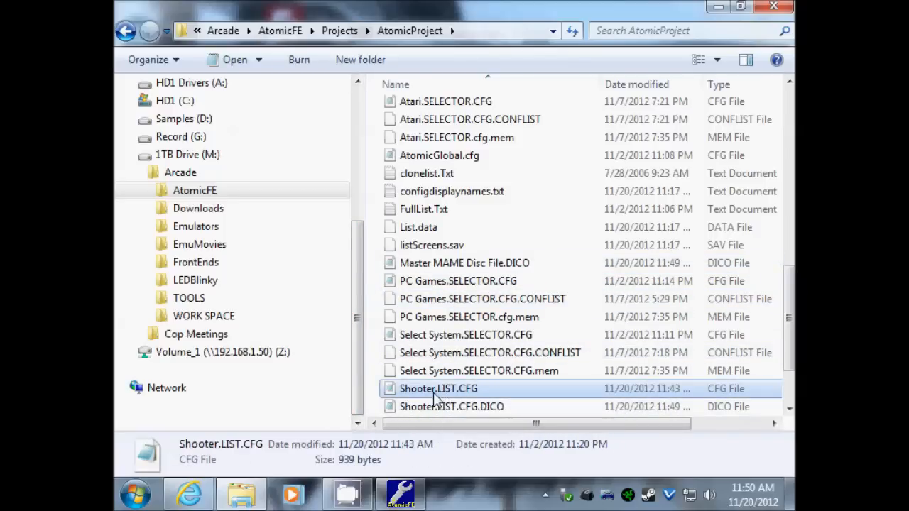
pyautogui.scroll(-2, 461, 366)
# - Replace the DICTIONNARY file name in Shooter.LIST.CFG with Master MAME Disc File.DICO, then save and close
pyautogui.doubleClick(467, 299)
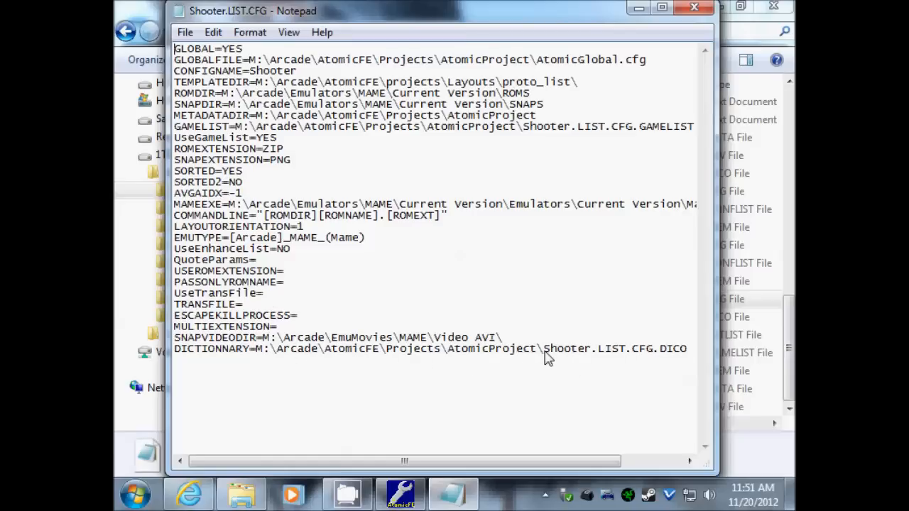
pyautogui.moveTo(543, 348); pyautogui.dragTo(680, 348)
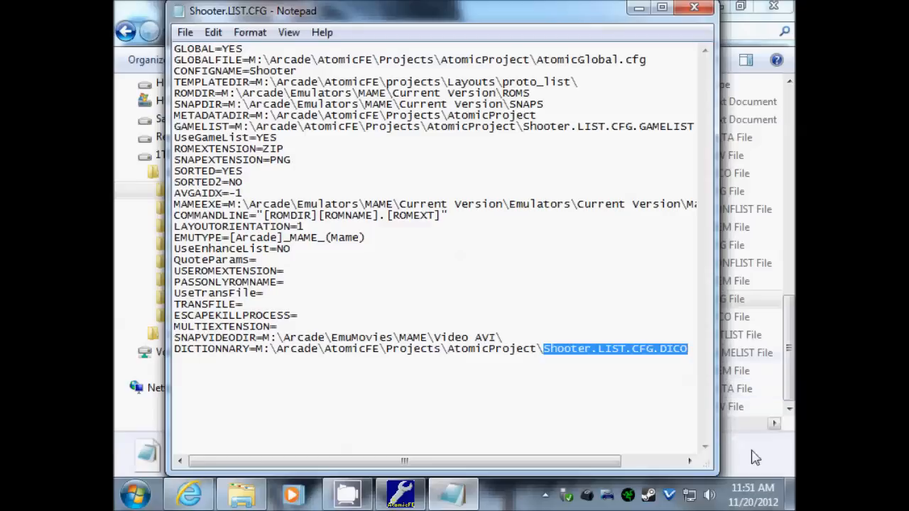
pyautogui.hotkey('ctrl', 'v')
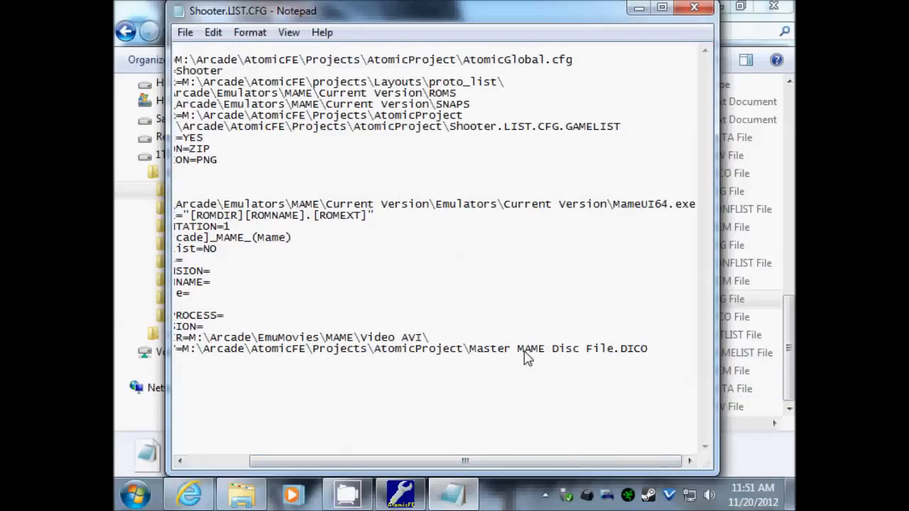
pyautogui.moveTo(645, 462); pyautogui.dragTo(580, 463)
pyautogui.click(185, 32)
pyautogui.click(200, 90)
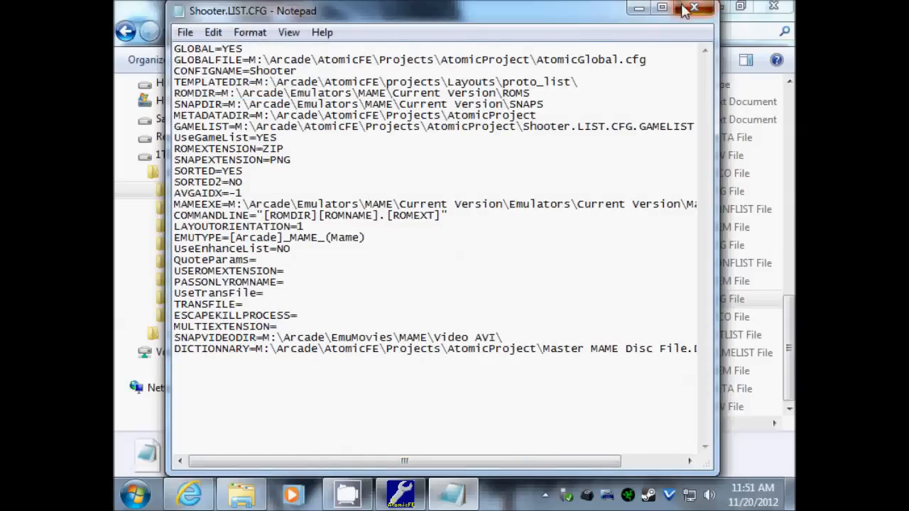
pyautogui.click(693, 7)
# - Save Adult Games display names via Change Display Names, creating Adult Games.LIST.CFG.DICO
pyautogui.scroll(7, 680, 321)
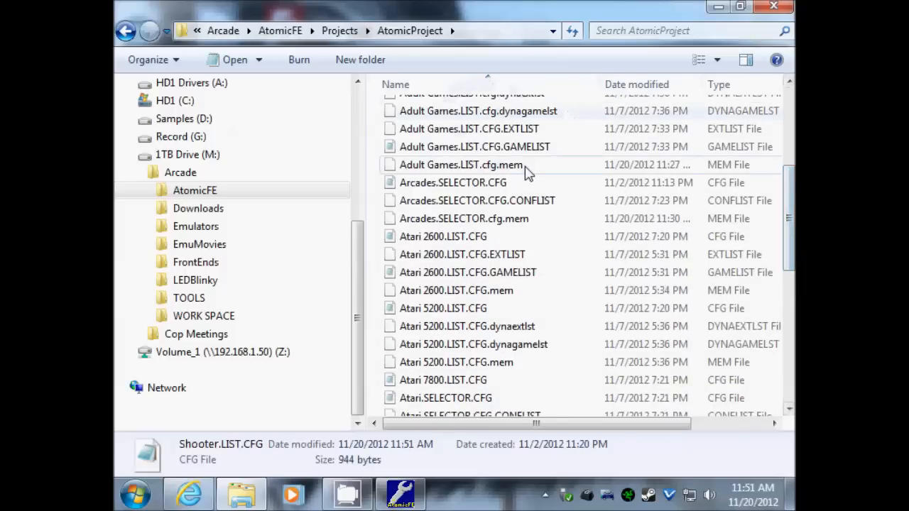
pyautogui.scroll(2, 529, 174)
pyautogui.scroll(2, 600, 305)
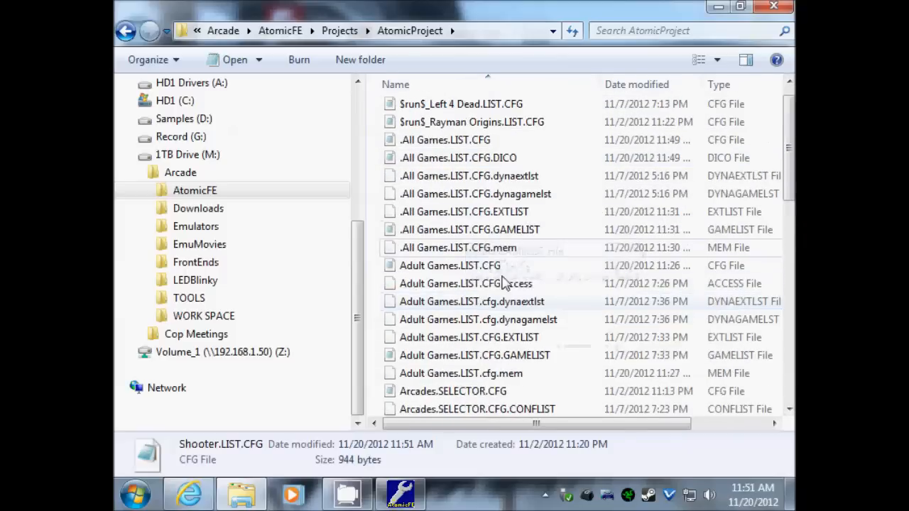
pyautogui.click(383, 499)
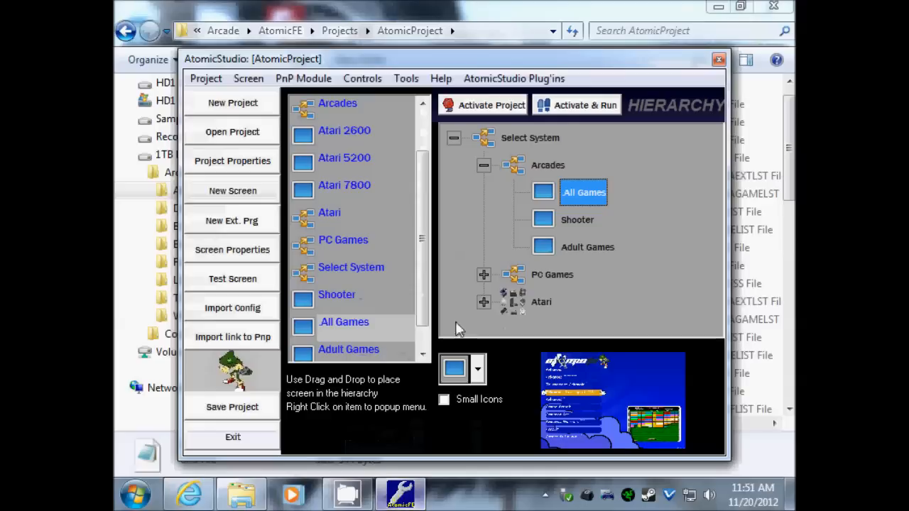
pyautogui.click(580, 247)
pyautogui.rightClick(580, 247)
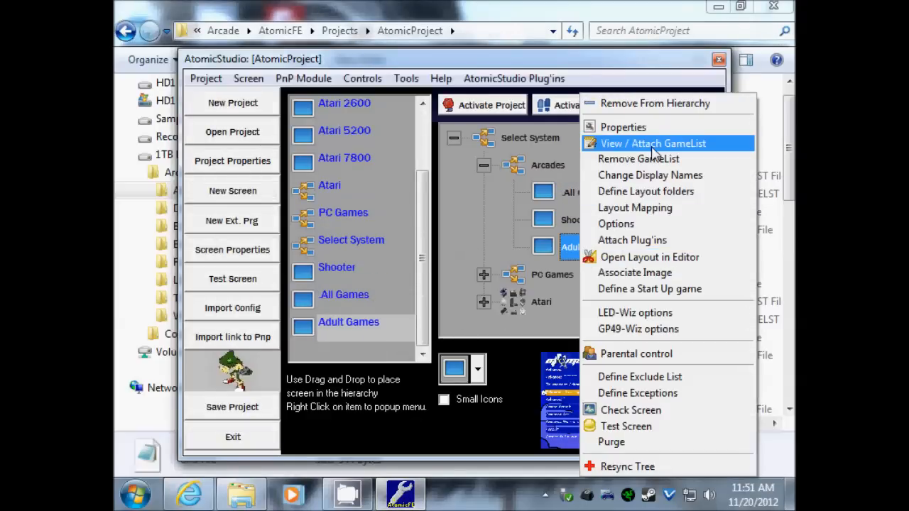
pyautogui.click(642, 175)
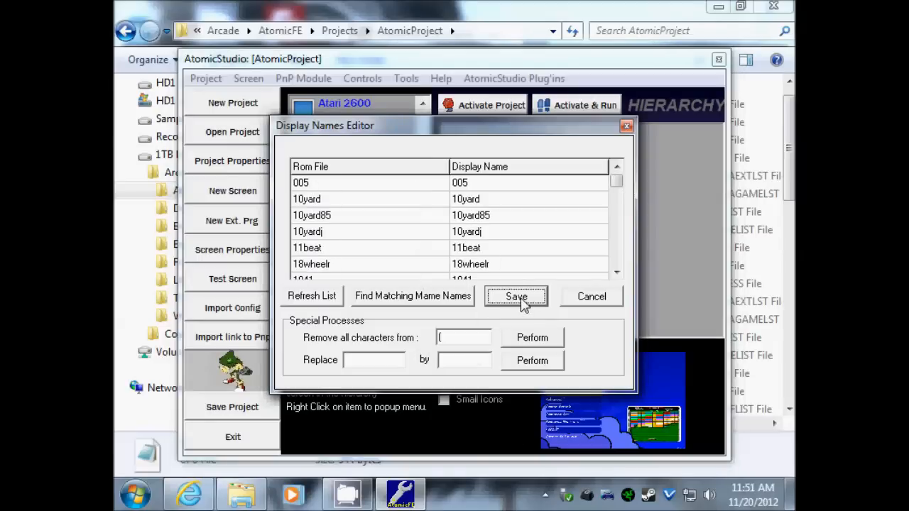
pyautogui.click(516, 297)
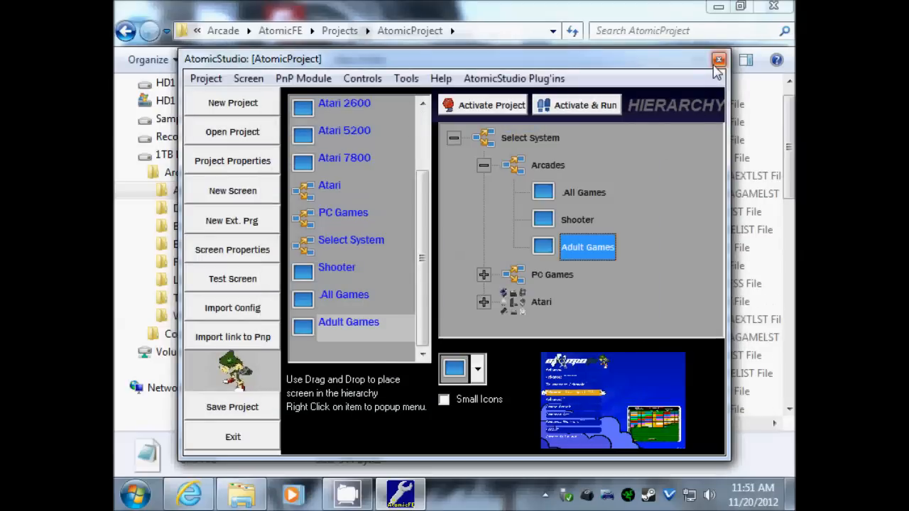
pyautogui.click(785, 121)
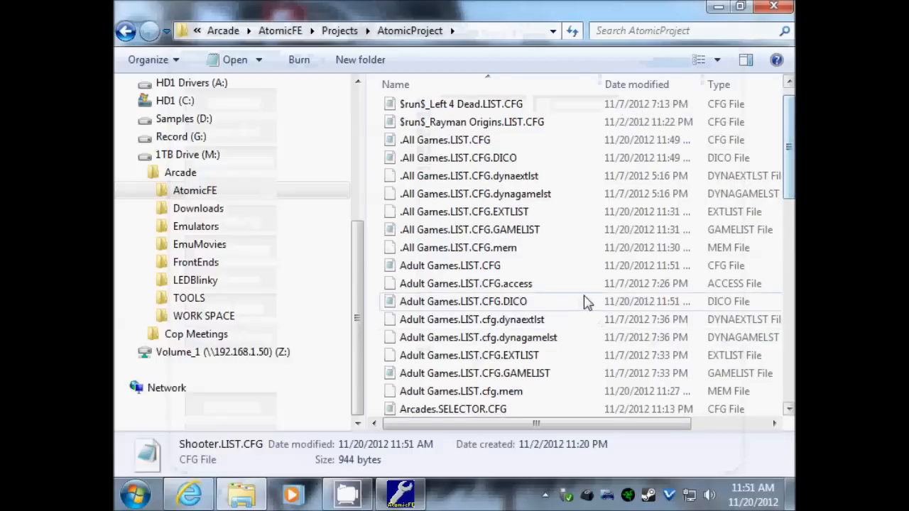
# - Paste Master MAME Disc File.DICO as the dictionary in Adult Games.LIST.CFG, then save and close
pyautogui.click(439, 303)
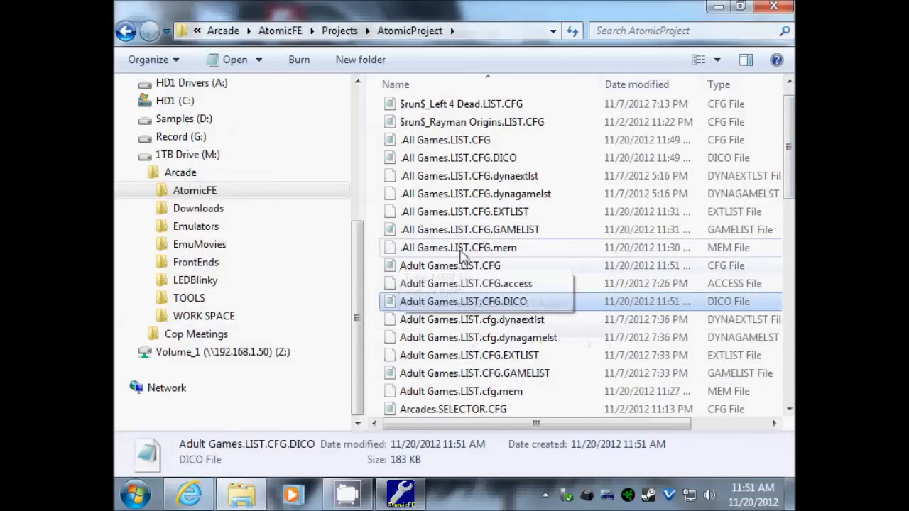
pyautogui.click(437, 270)
pyautogui.doubleClick(437, 277)
pyautogui.scroll(-13, 556, 294)
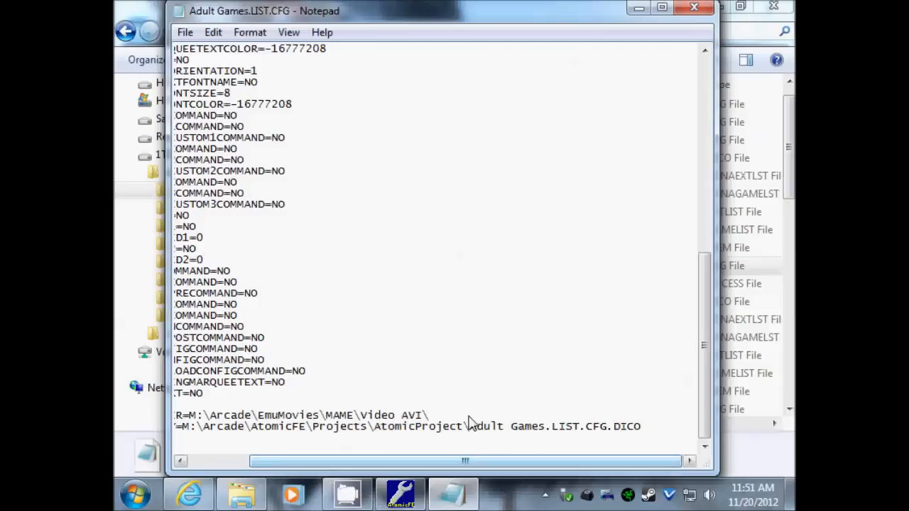
pyautogui.write('Master MAME Disc File.DICO')
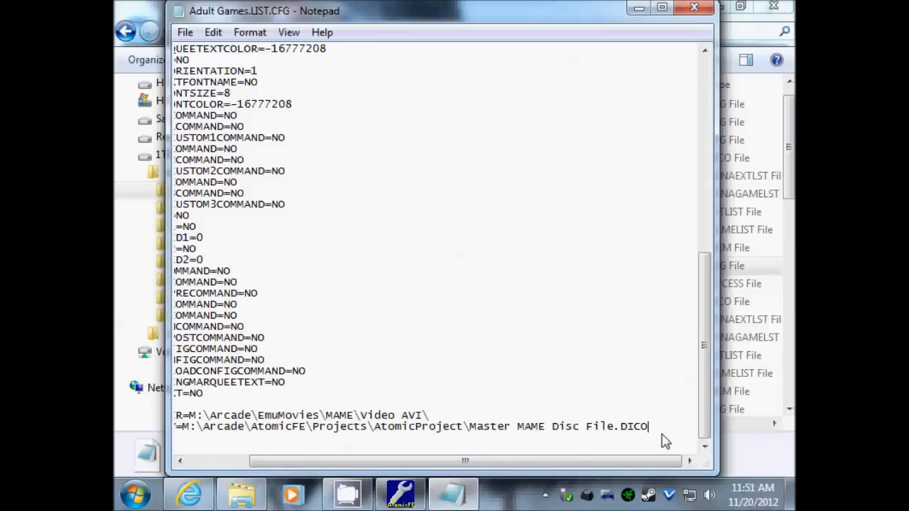
pyautogui.click(179, 37)
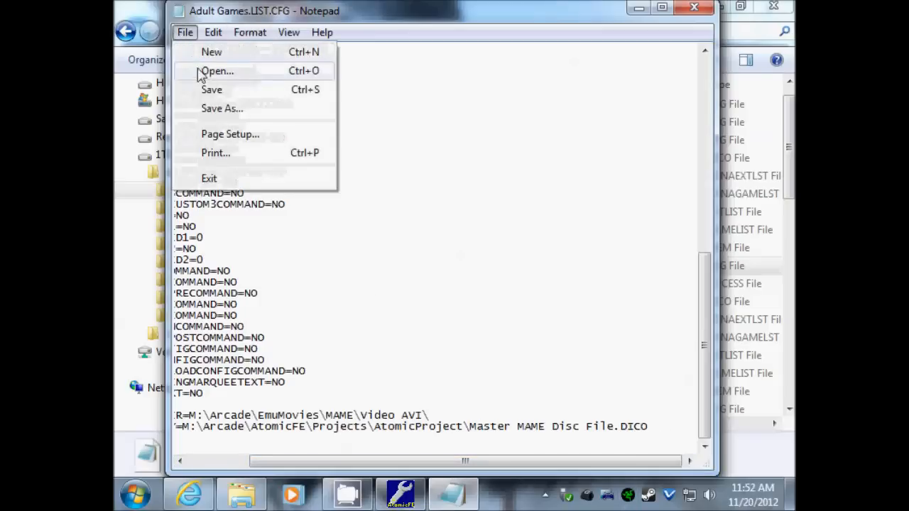
pyautogui.click(206, 91)
pyautogui.click(707, 10)
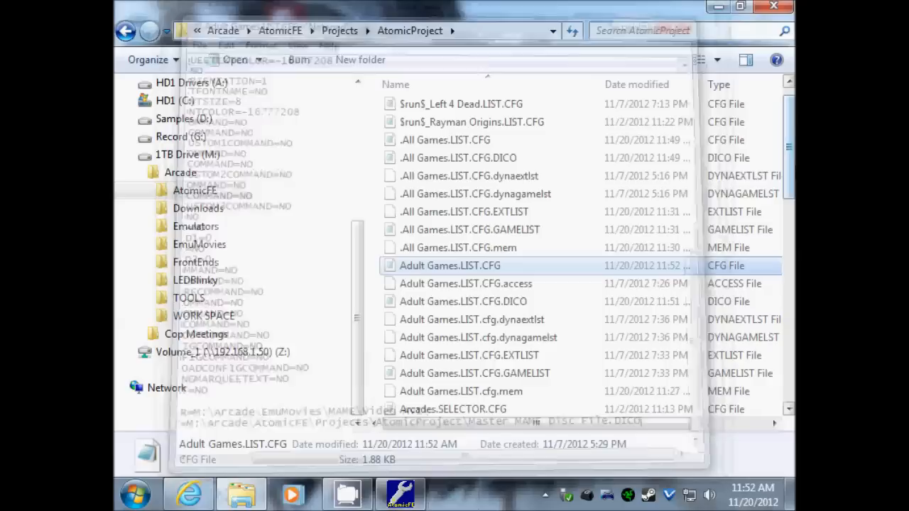
# - Replace the dictionary file name at the end of .All Games.LIST.CFG with Master MAME Disc File.DICO and save
pyautogui.scroll(1, 540, 170)
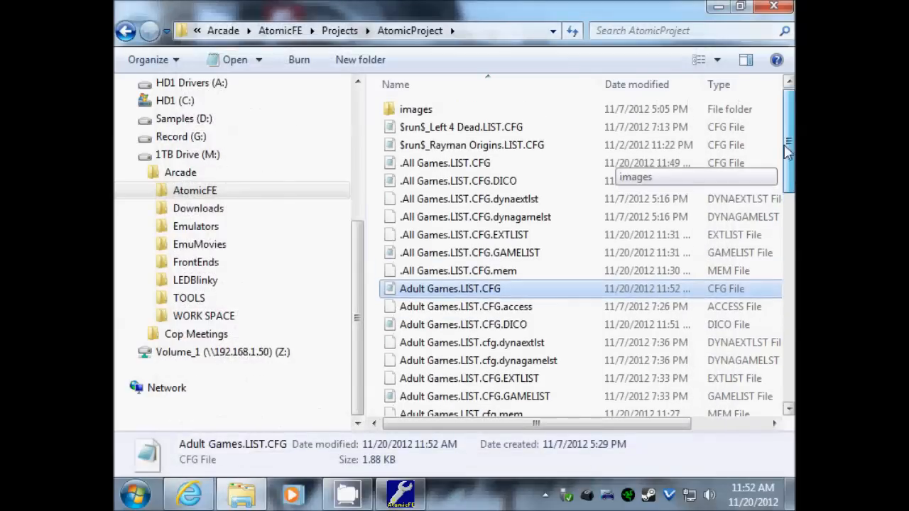
pyautogui.click(464, 165)
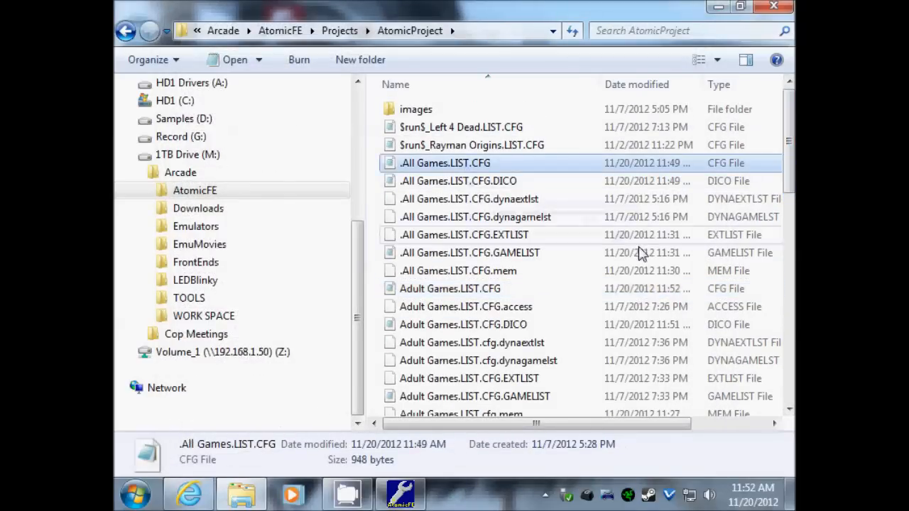
pyautogui.click(423, 181)
pyautogui.doubleClick(433, 165)
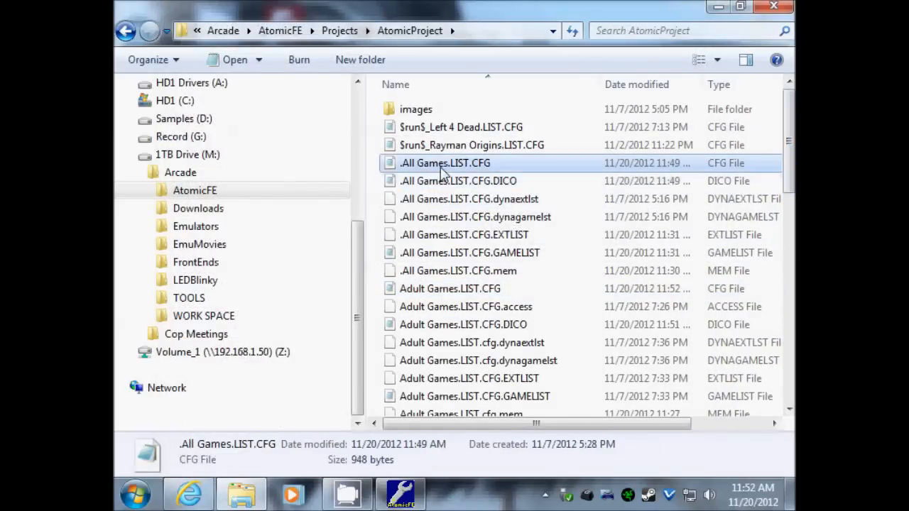
pyautogui.moveTo(518, 463); pyautogui.dragTo(535, 384)
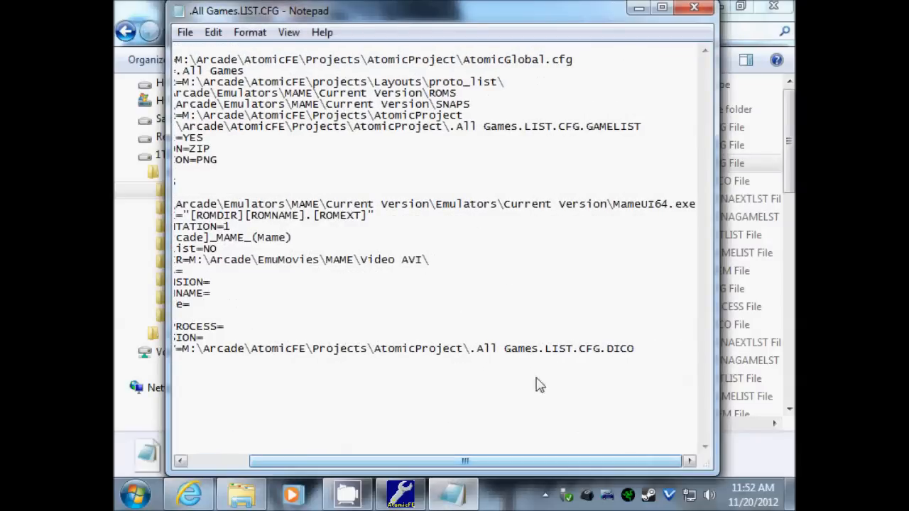
pyautogui.moveTo(471, 350); pyautogui.dragTo(710, 359)
pyautogui.write('Master MAME Disc File.DICO')
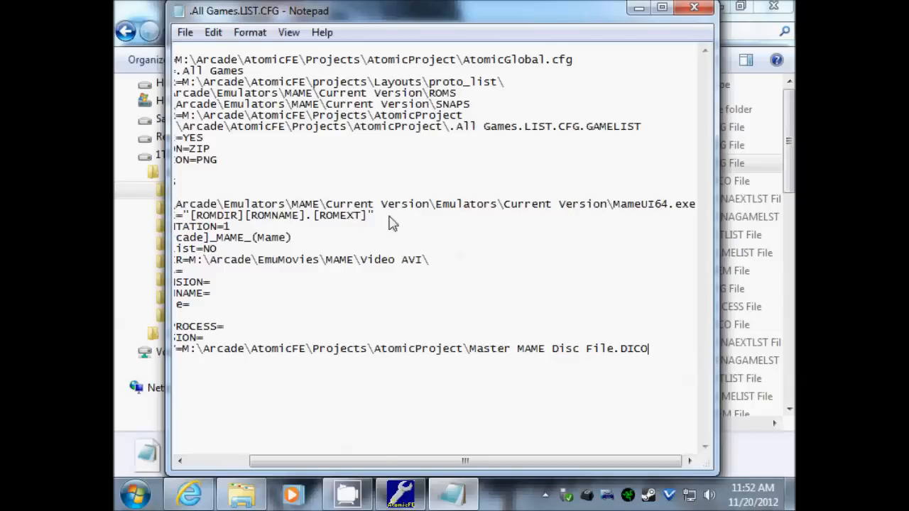
pyautogui.click(186, 33)
pyautogui.click(213, 89)
# - Close the .All Games settings file and test-run the Arcades screen from AtomicStudio
pyautogui.click(693, 7)
pyautogui.click(400, 495)
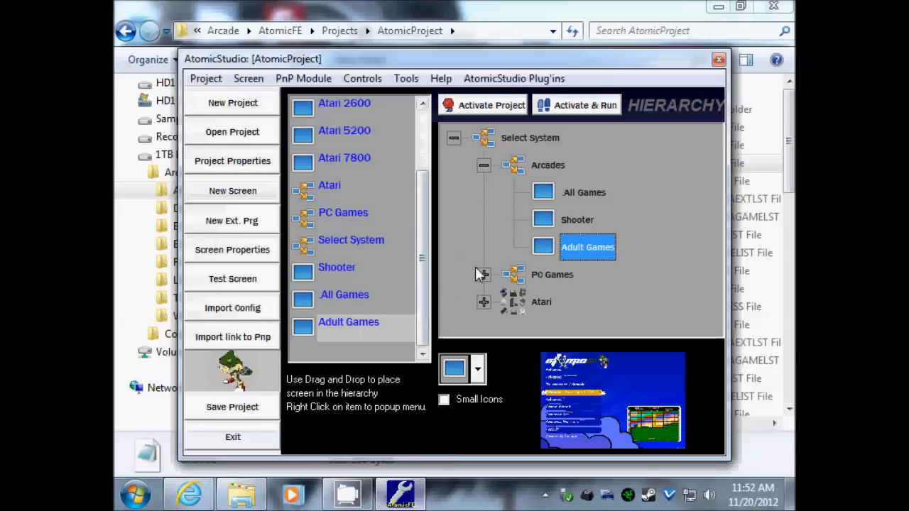
pyautogui.rightClick(544, 164)
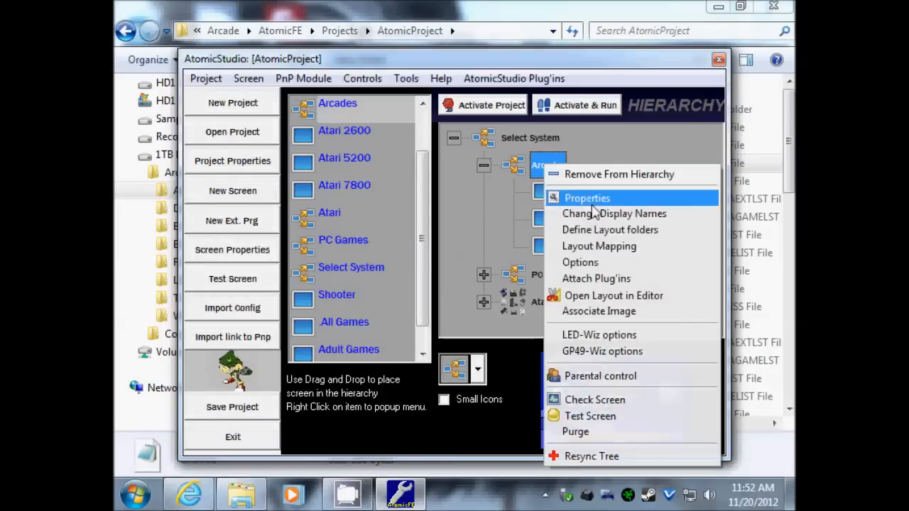
pyautogui.click(590, 417)
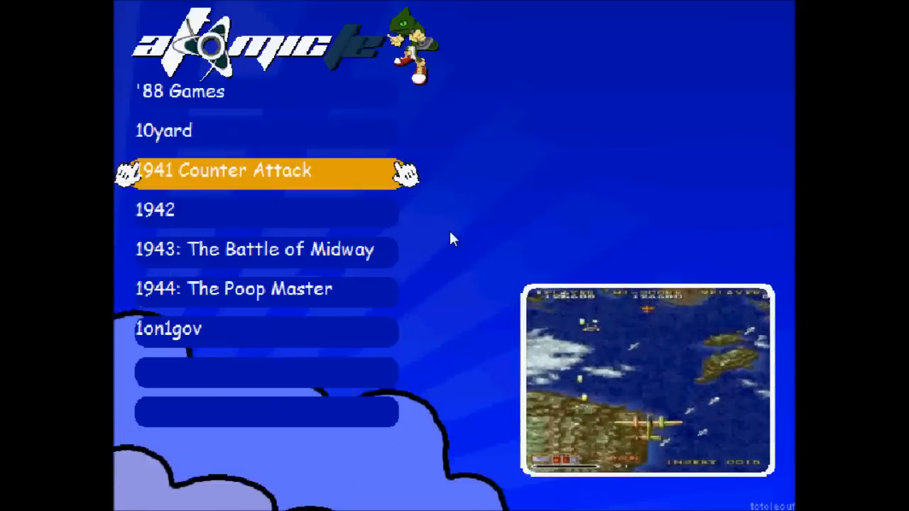
# - Browse the All Games list past 1942, 1943 and 1944: The Poop Master, then back out
pyautogui.press('Down')
pyautogui.press('Down')
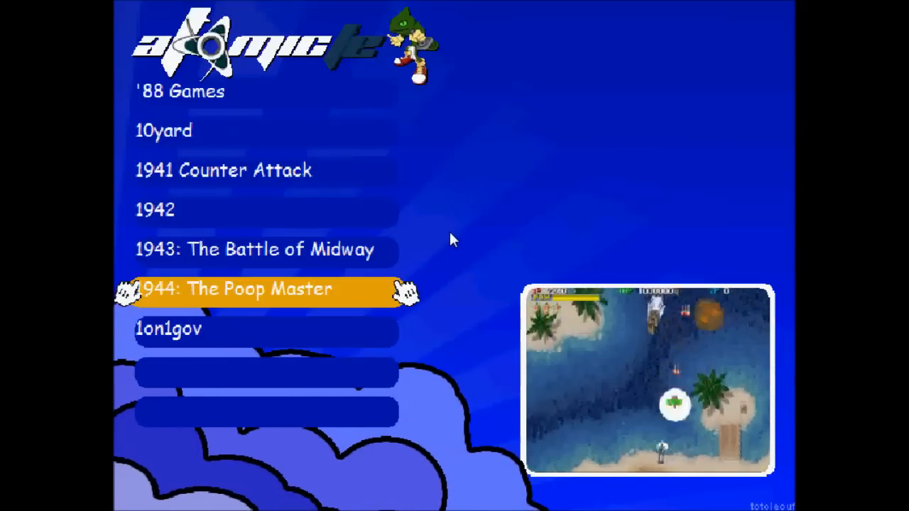
pyautogui.press('Up')
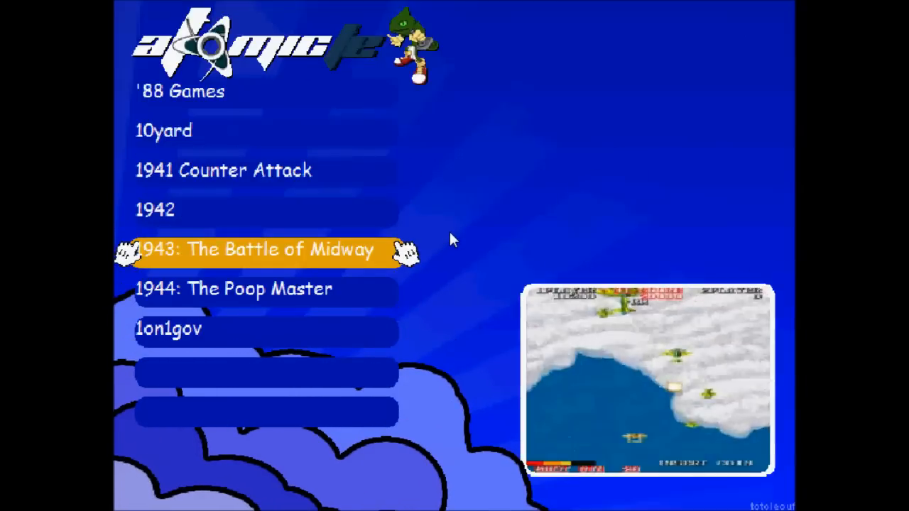
pyautogui.press('Up')
pyautogui.press('Up')
pyautogui.press('Down')
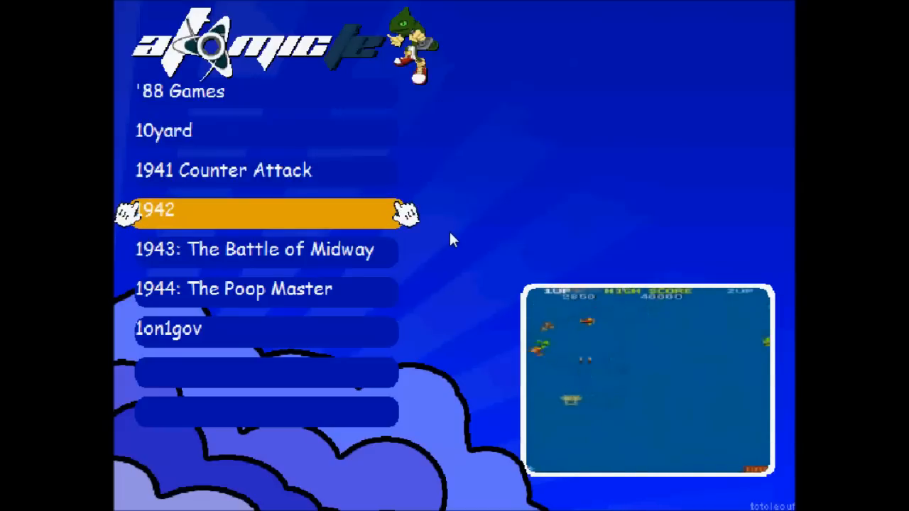
pyautogui.press('Down')
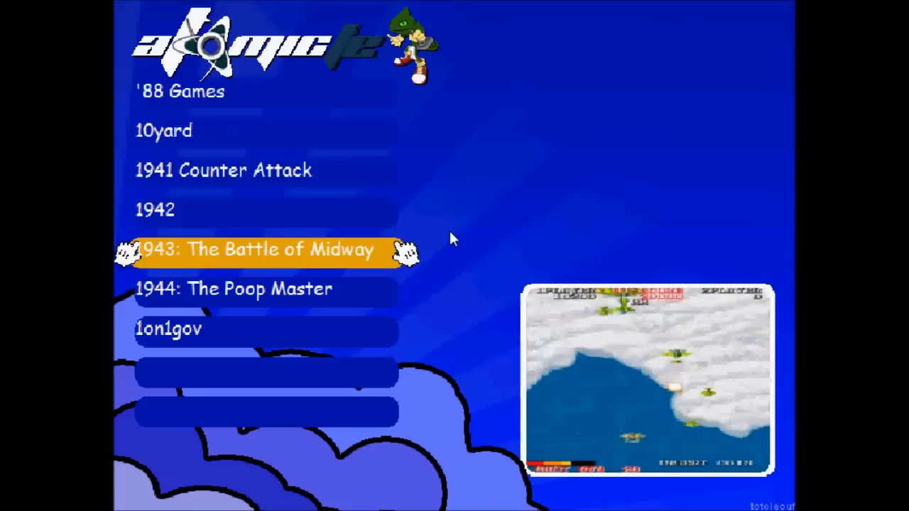
pyautogui.press('Down')
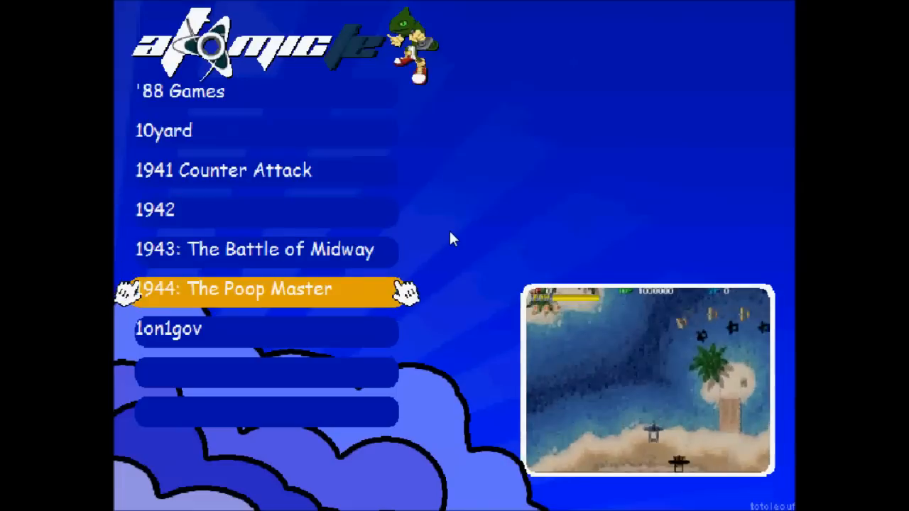
pyautogui.press('Up')
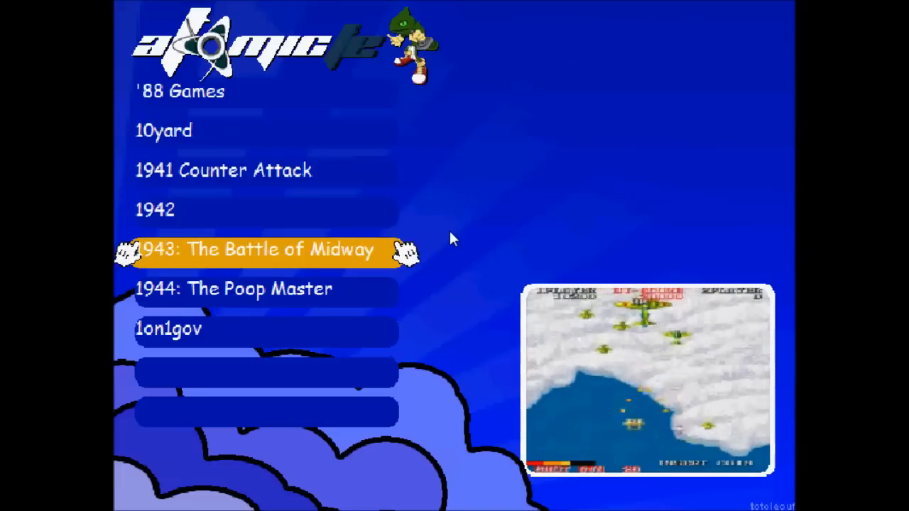
pyautogui.press('Escape')
# - Open the Shooter category and check 1944: The Poop Master, 1942 and 1943 Kai
pyautogui.press('Right')
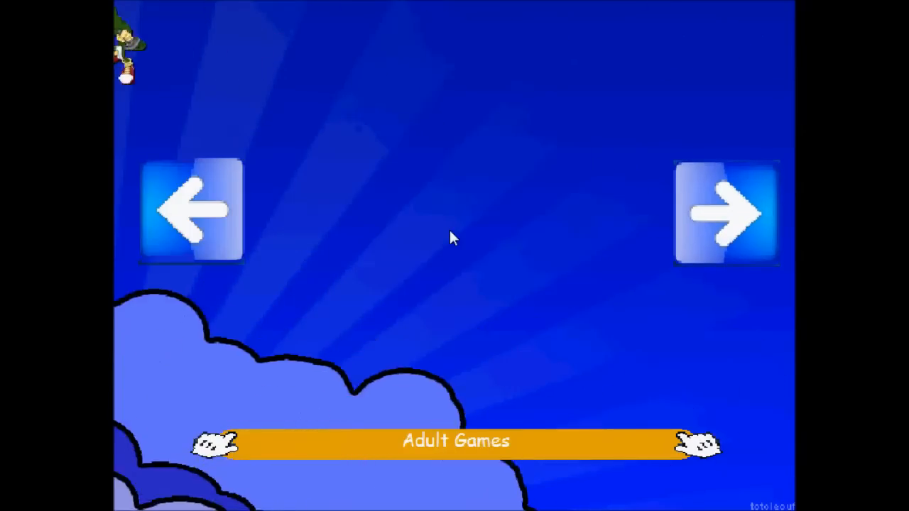
pyautogui.press('Right')
pyautogui.press('Return')
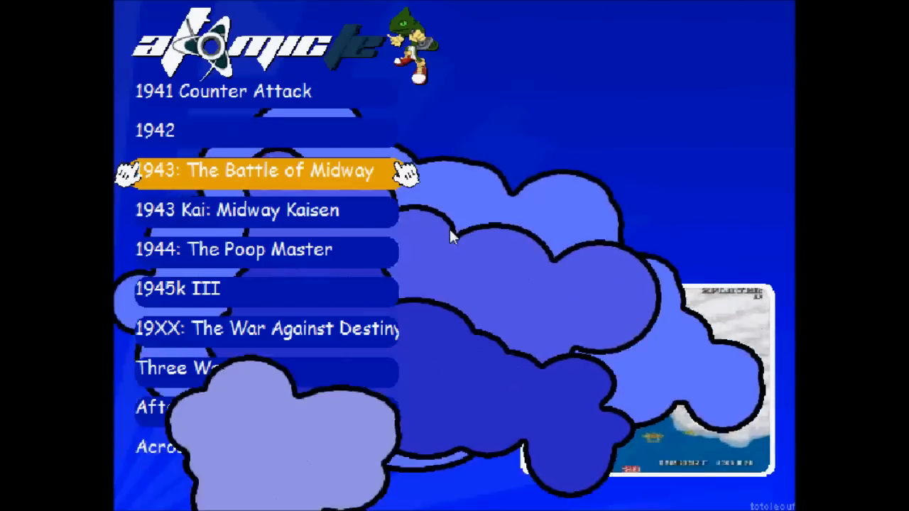
pyautogui.press('Down')
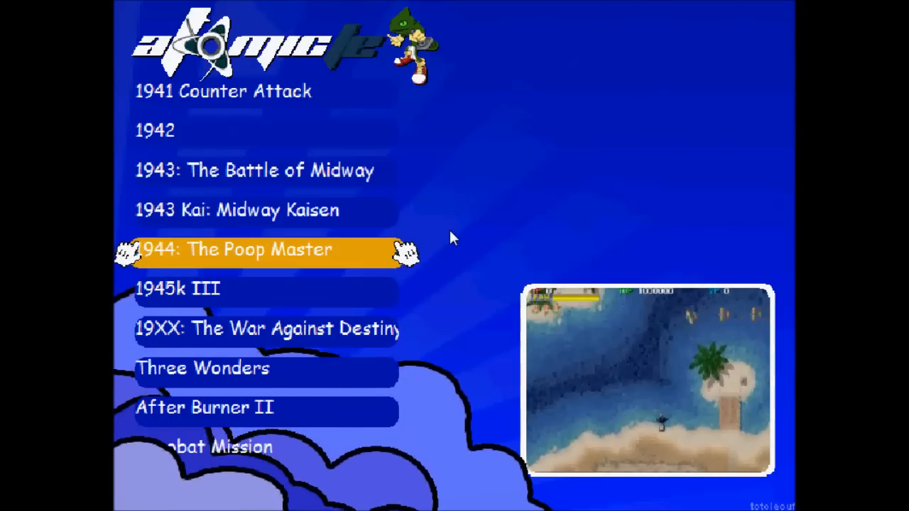
pyautogui.press('Up')
pyautogui.press('Up')
pyautogui.press('Up')
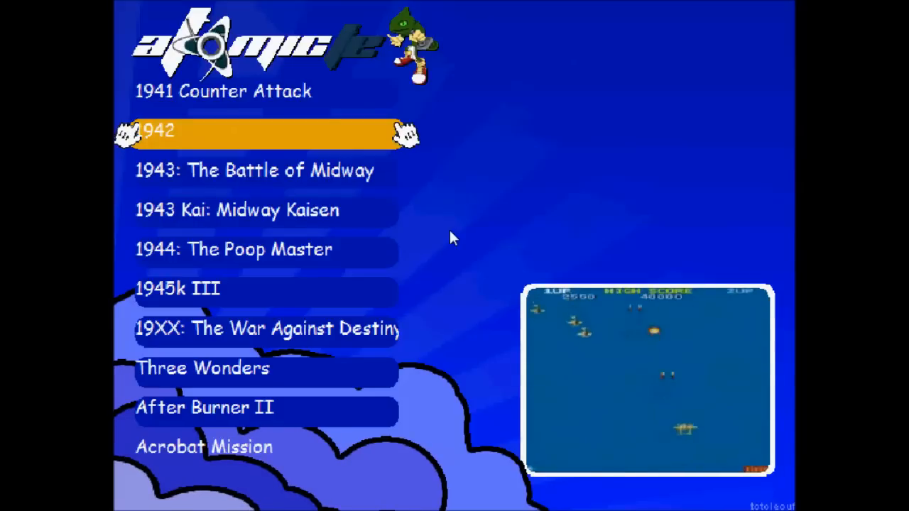
pyautogui.press('Down')
pyautogui.press('Down')
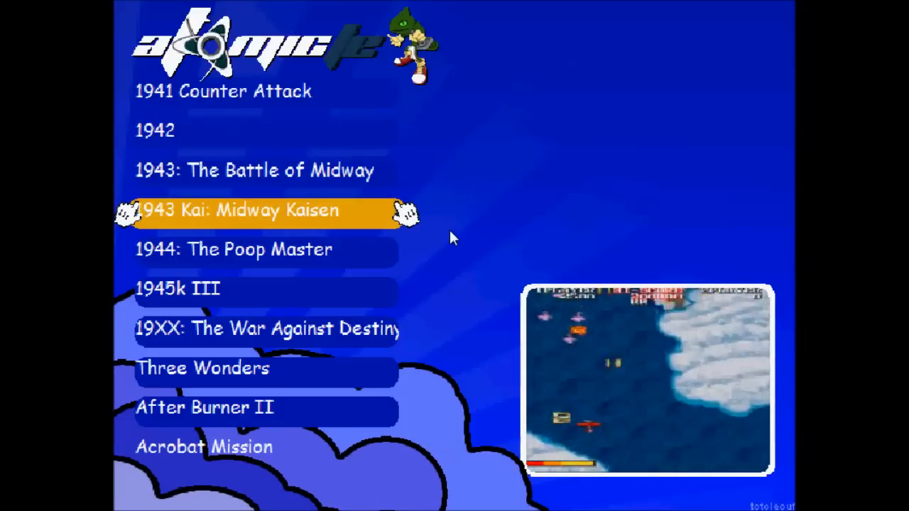
pyautogui.press('Escape')
# - Open the Adult Games list, find the raw 1on1gov entry, then leave the list
pyautogui.press('Right')
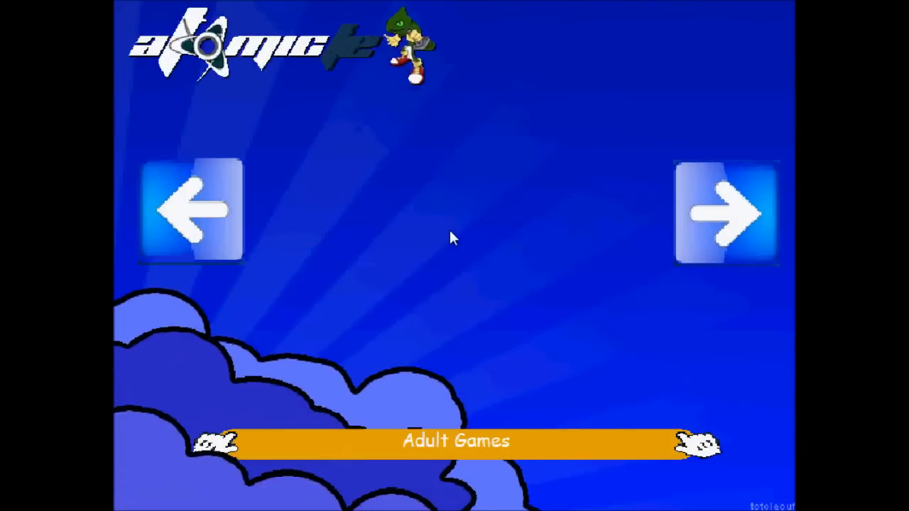
pyautogui.press('Return')
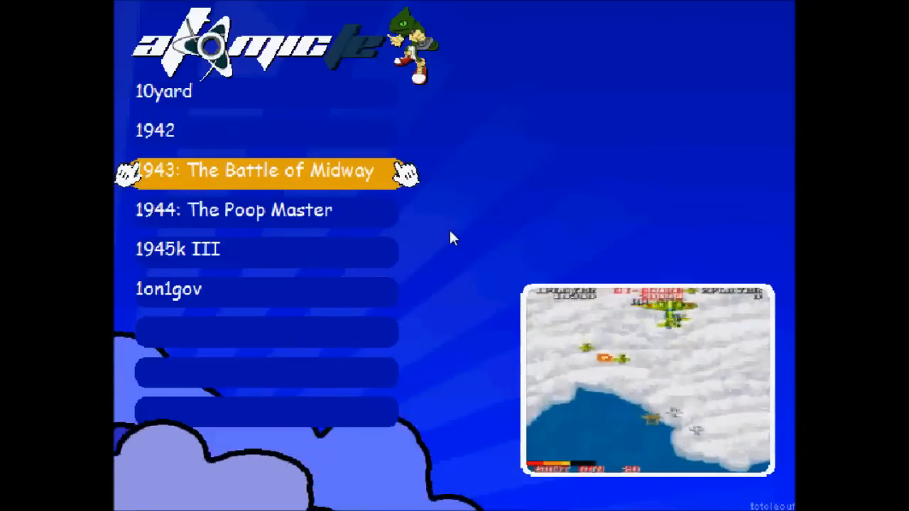
pyautogui.press('Down')
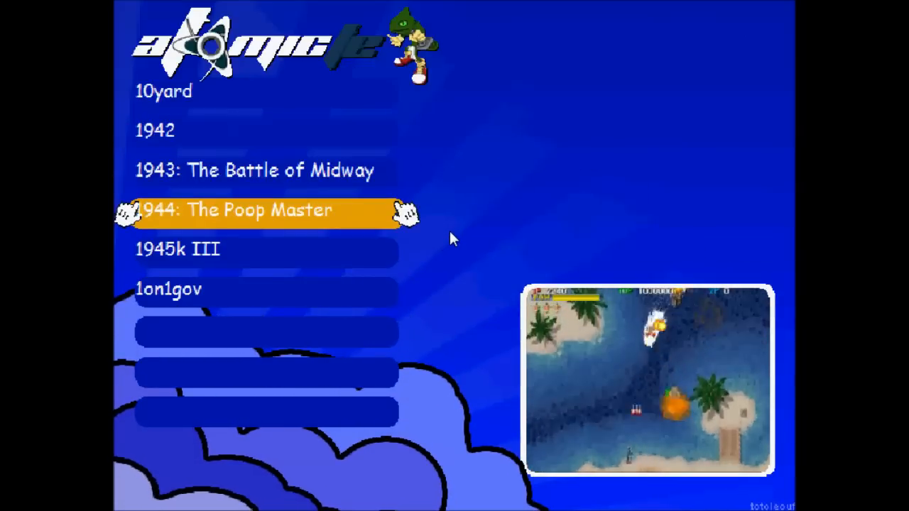
pyautogui.press('Down')
pyautogui.press('Down')
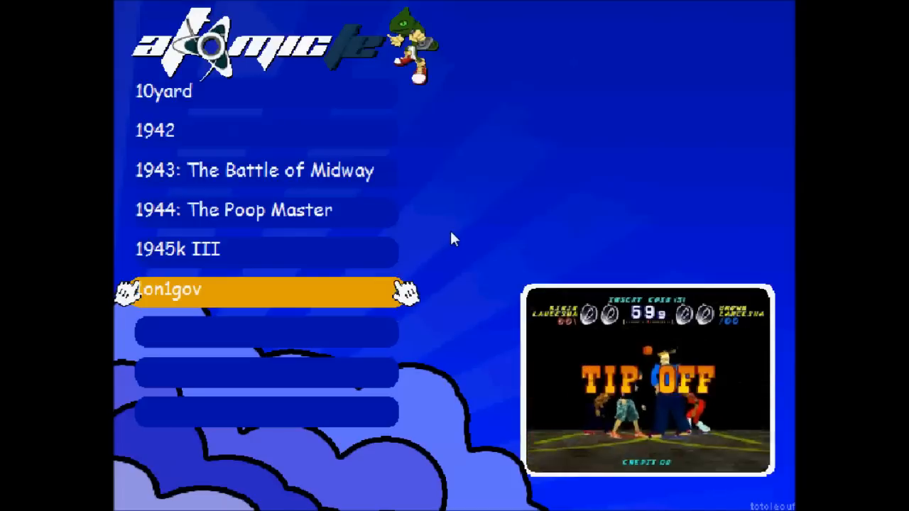
pyautogui.press('Up')
pyautogui.press('Down')
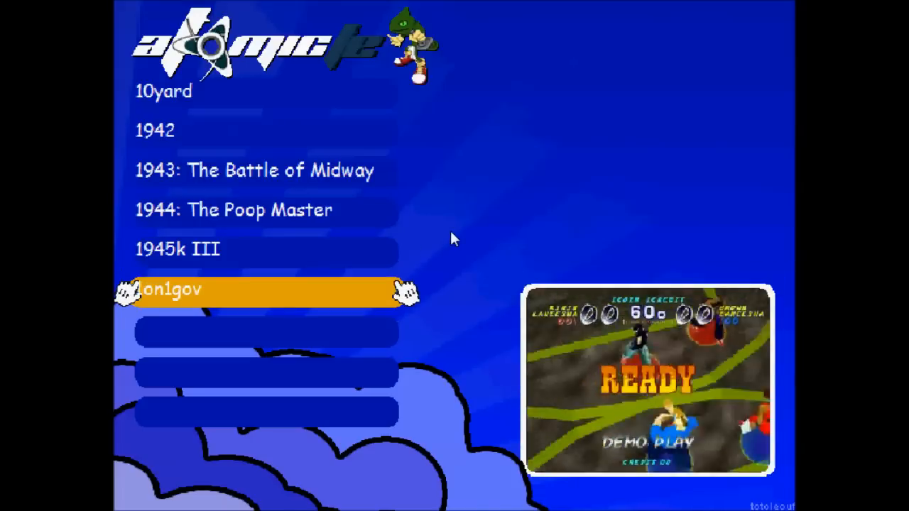
pyautogui.press('Escape')
pyautogui.press('Escape')
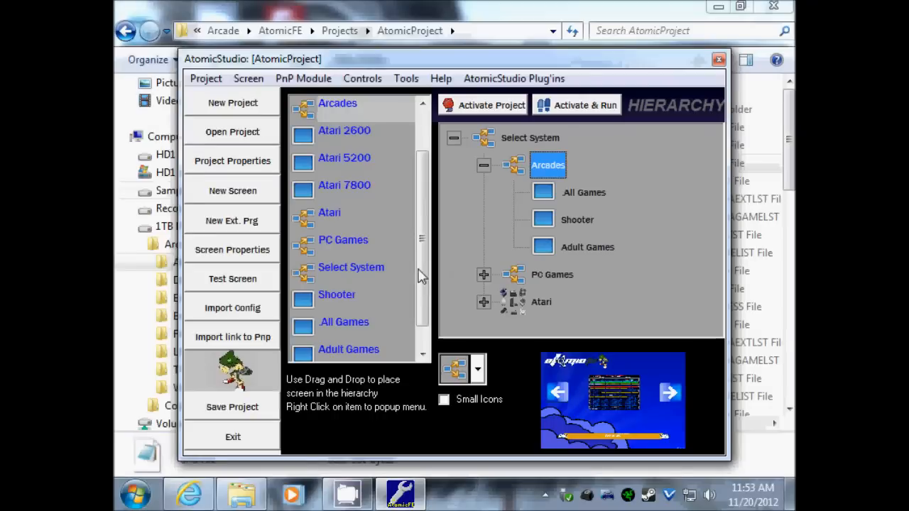
# - Back in AtomicStudio, open Change Display Names for the Adult Games screen
pyautogui.click(581, 197)
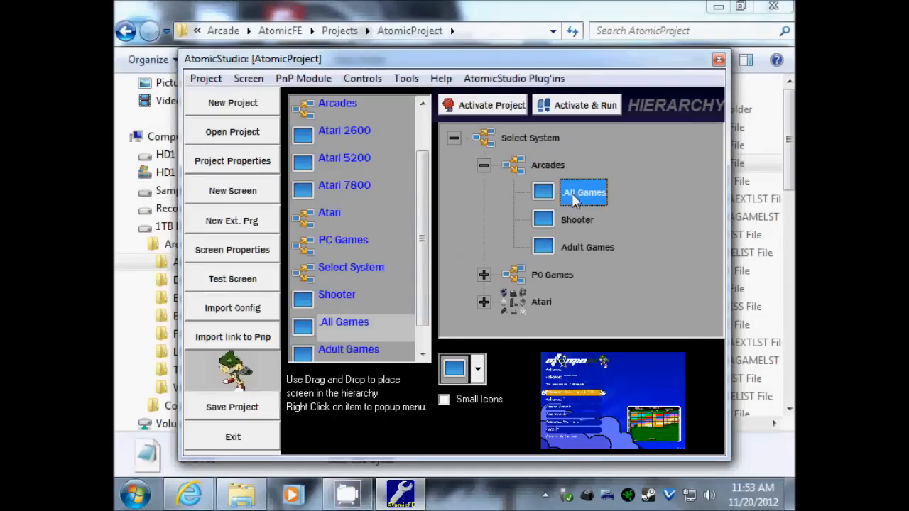
pyautogui.click(788, 160)
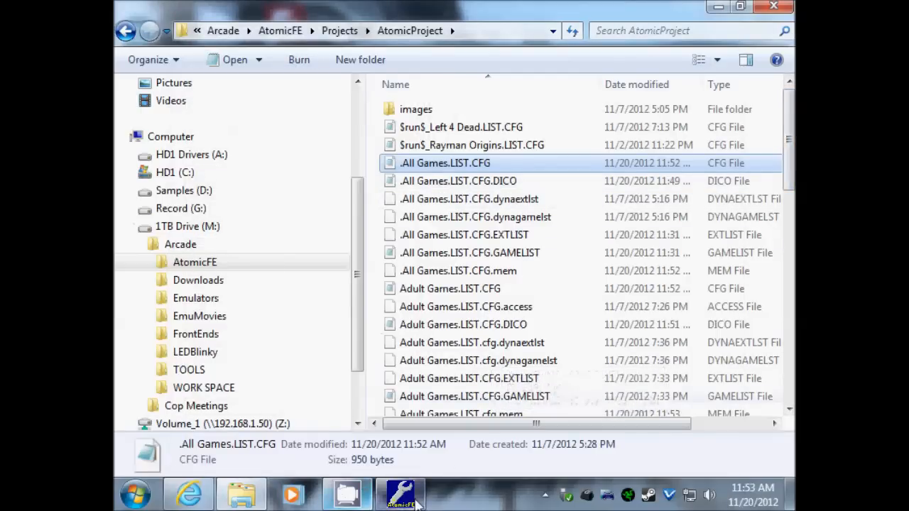
pyautogui.moveTo(411, 501)
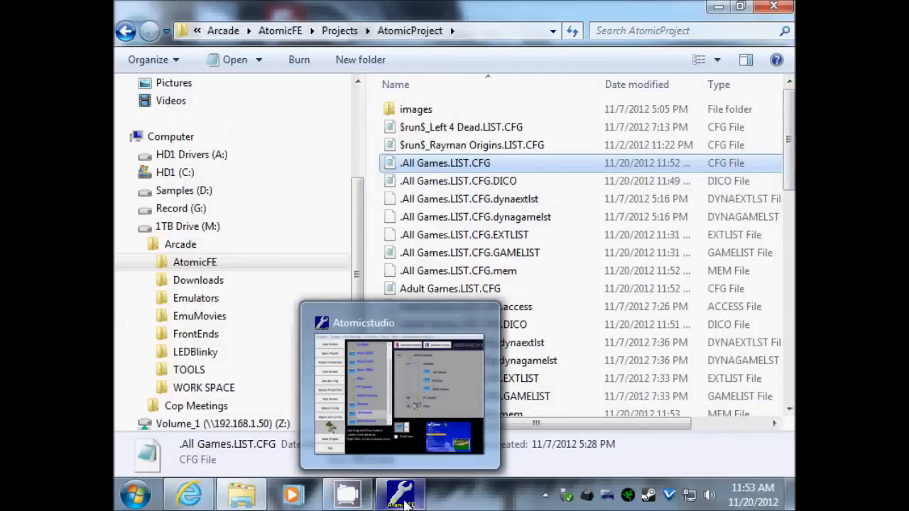
pyautogui.click(401, 501)
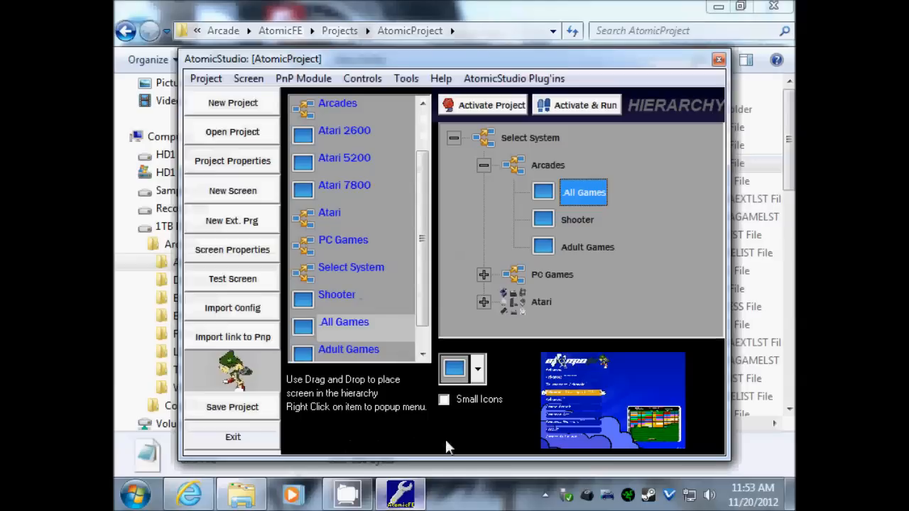
pyautogui.click(583, 251)
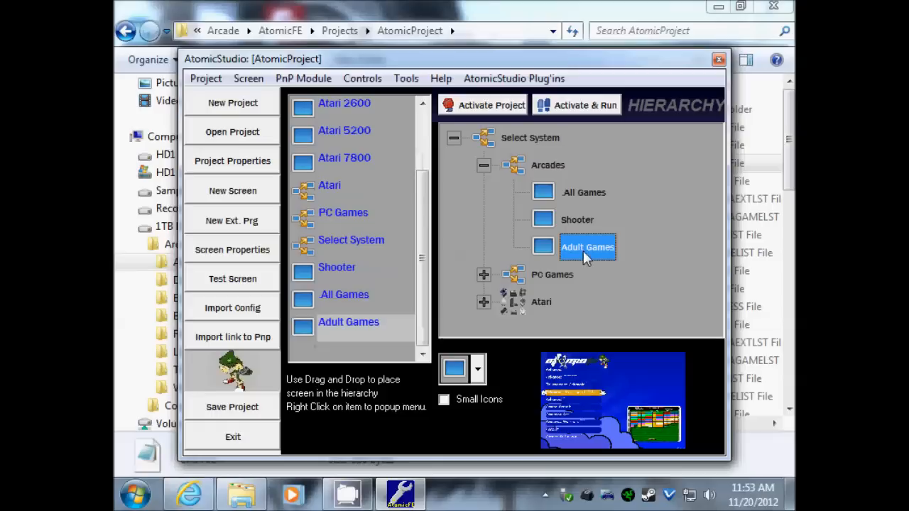
pyautogui.rightClick(585, 251)
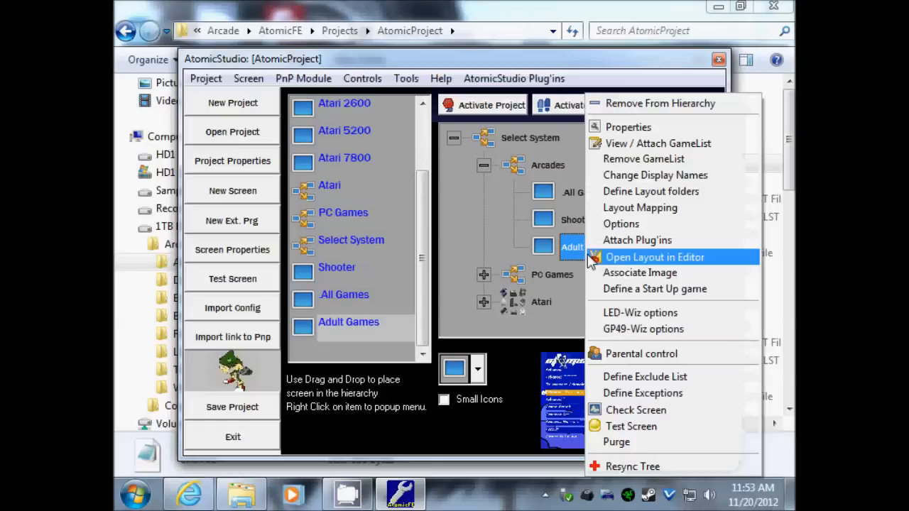
pyautogui.click(650, 182)
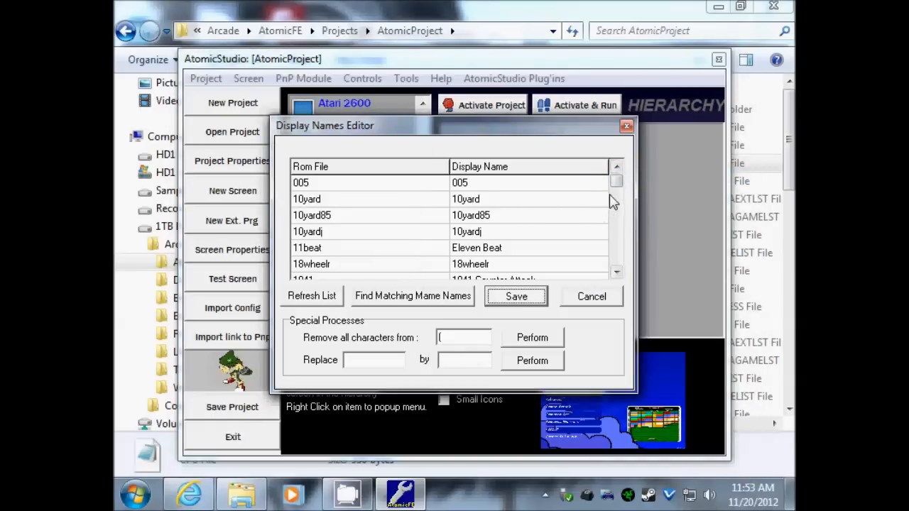
# - Set the 1on1gov display name to 'One on One Gov' and save the list
pyautogui.moveTo(619, 191); pyautogui.dragTo(622, 184)
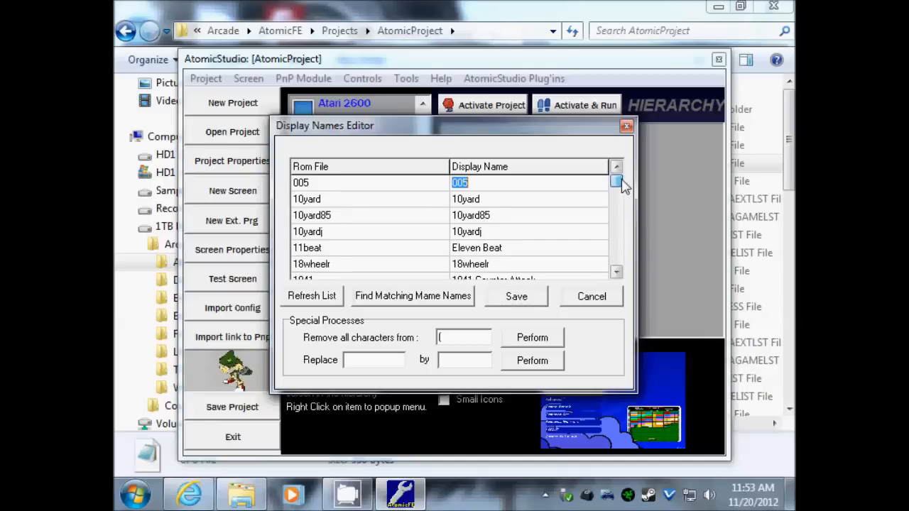
pyautogui.moveTo(616, 272); pyautogui.dragTo(618, 276)
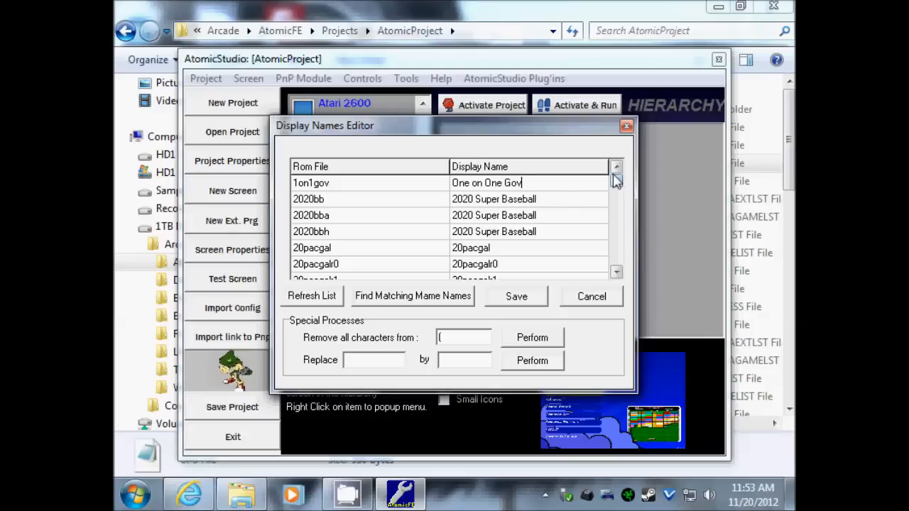
pyautogui.click(516, 297)
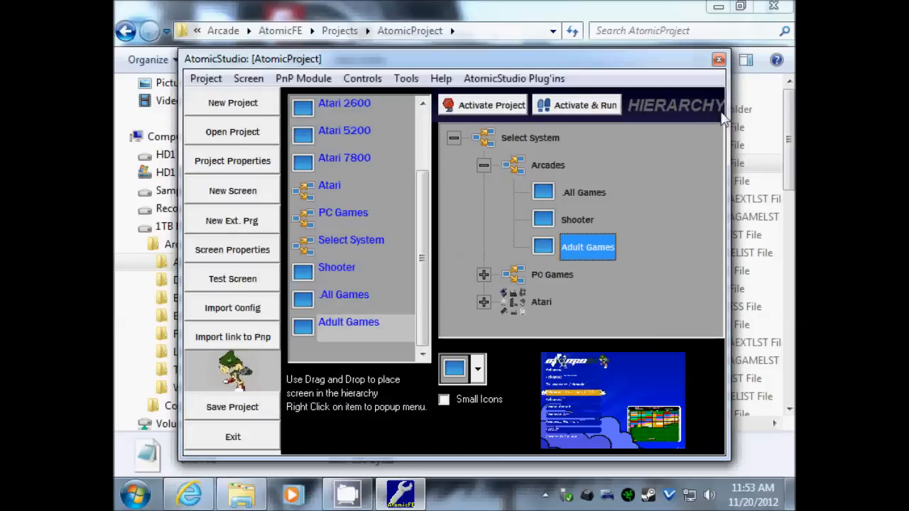
# - Test-run the Adult Games screen, accepting the parental-control notice
pyautogui.rightClick(588, 253)
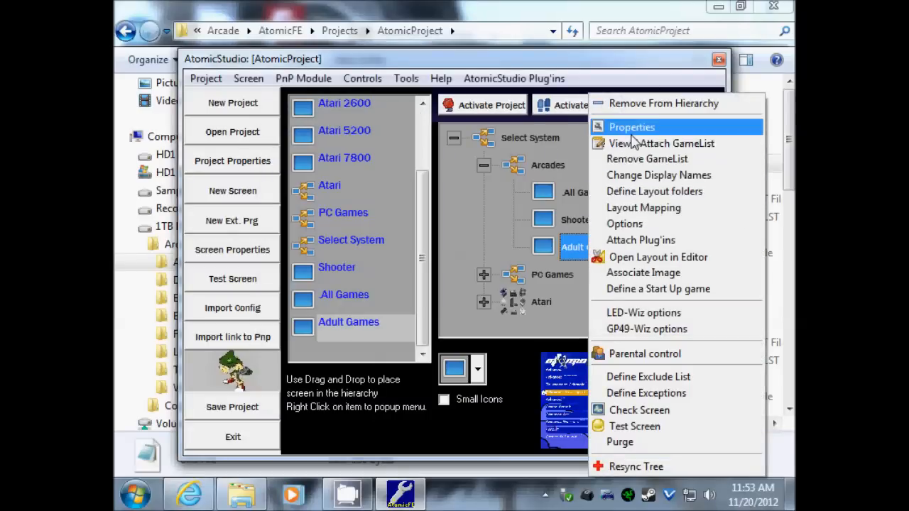
pyautogui.click(632, 427)
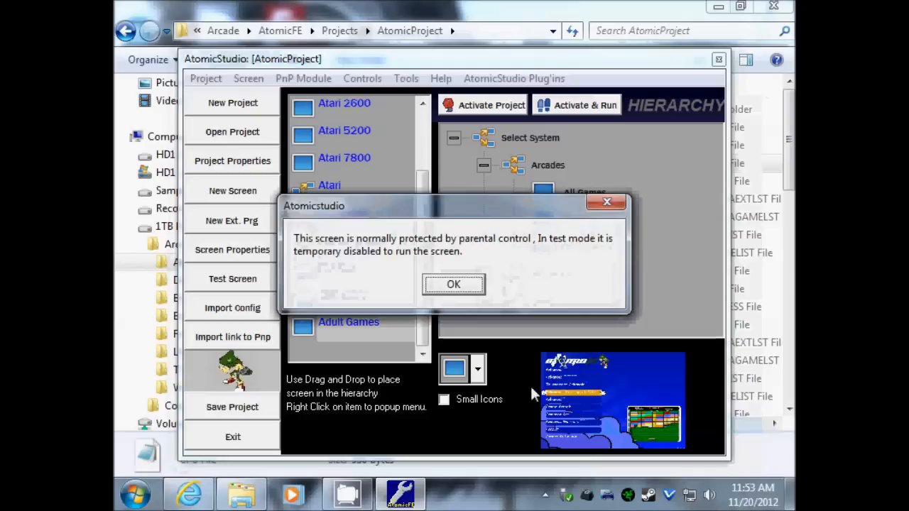
pyautogui.click(454, 286)
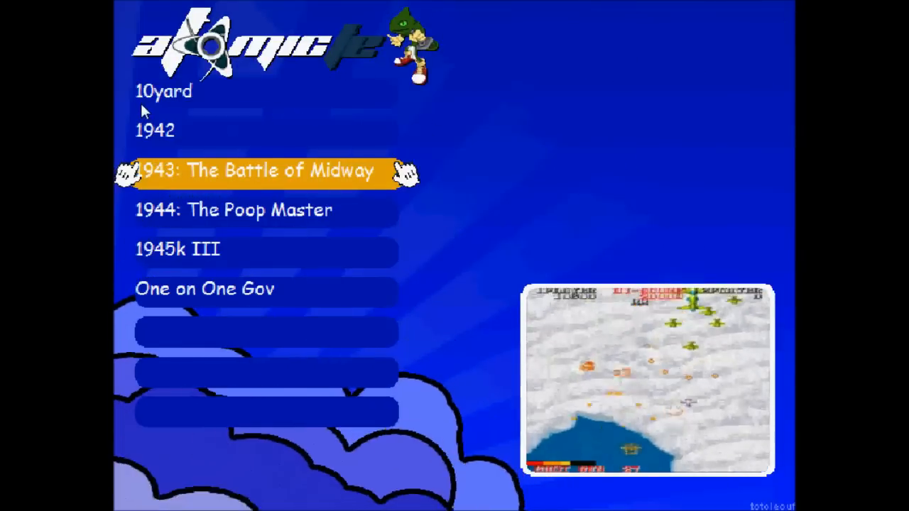
pyautogui.press('Down')
pyautogui.press('Down')
pyautogui.press('Down')
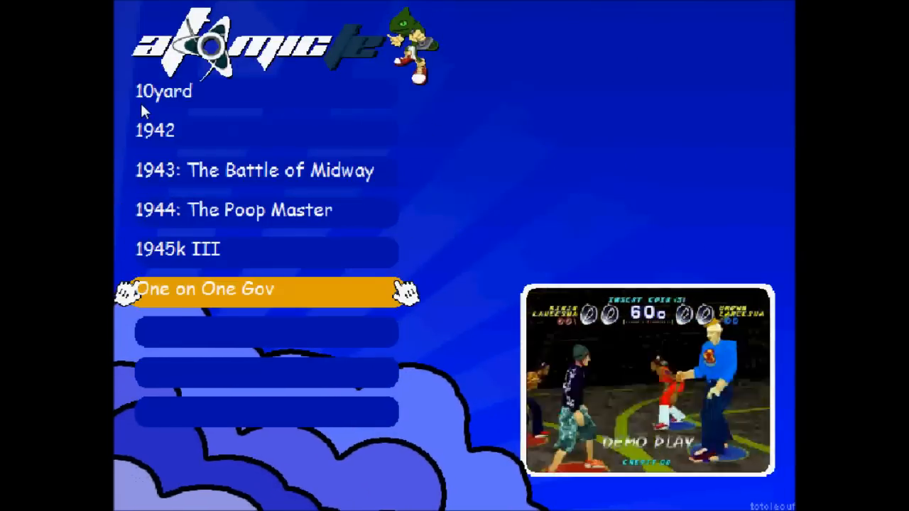
pyautogui.press('Up')
pyautogui.press('Up')
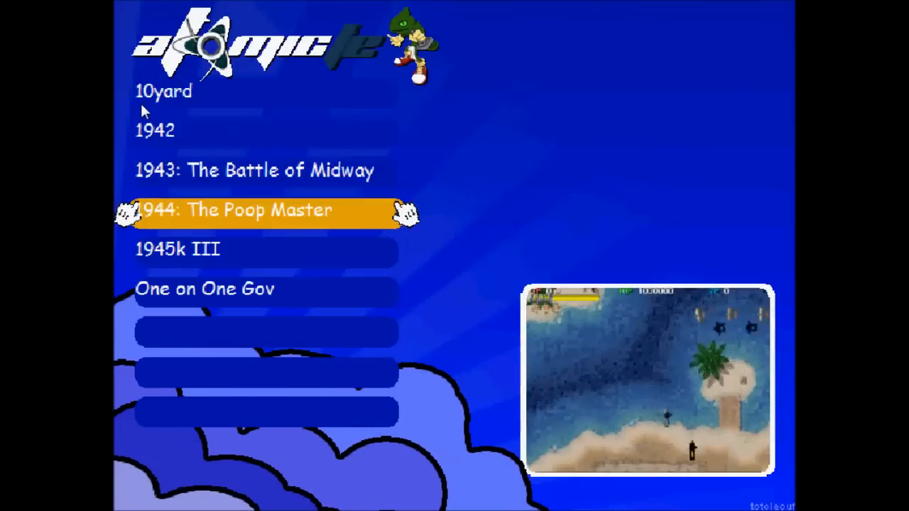
pyautogui.press('Up')
pyautogui.press('Up')
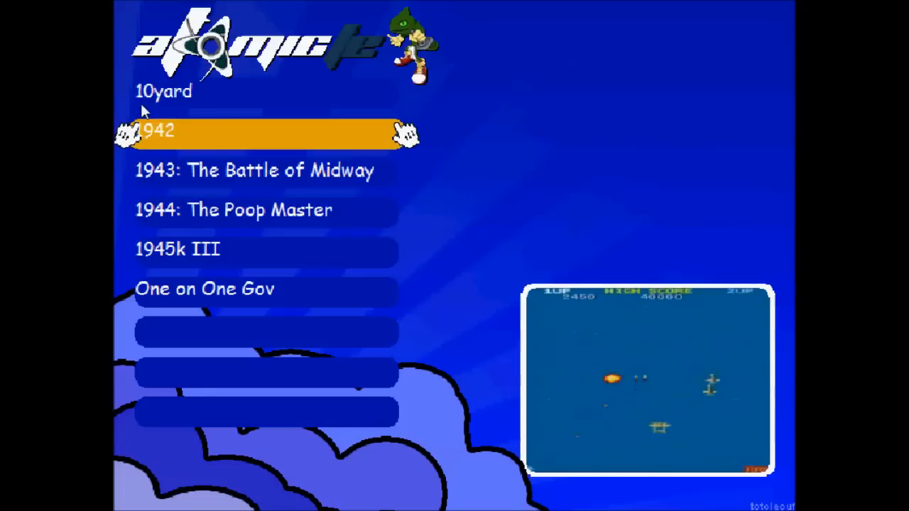